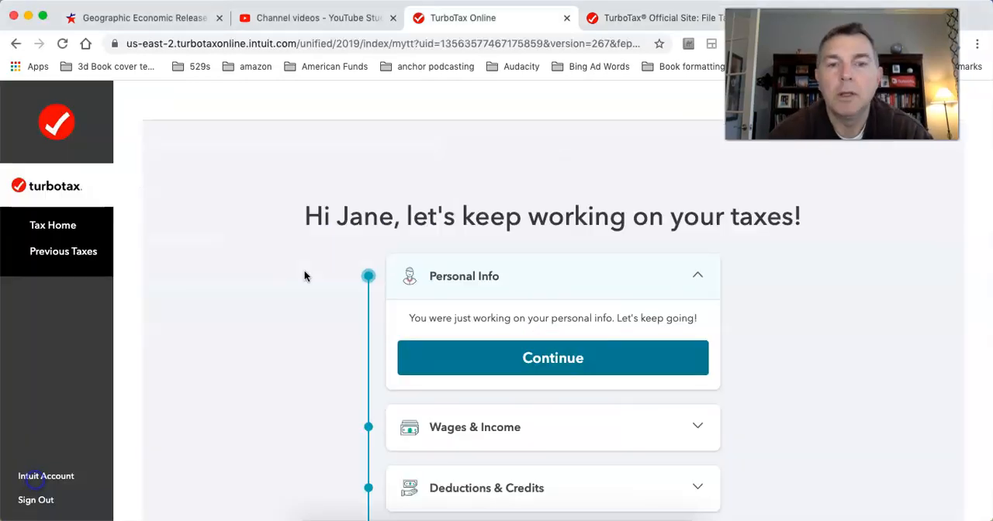
Step: Continue into the Personal Info section and review the personal info summary
left_click(579, 284)
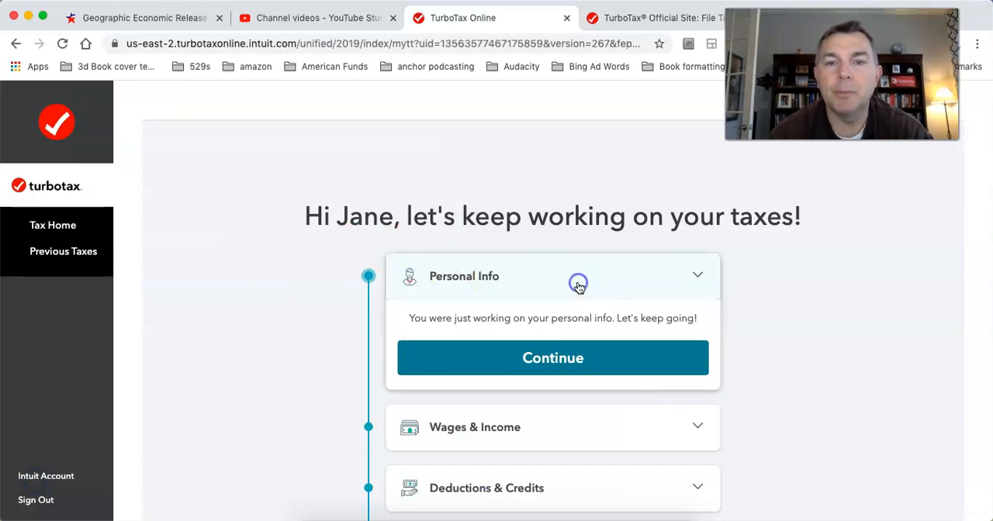
left_click(531, 284)
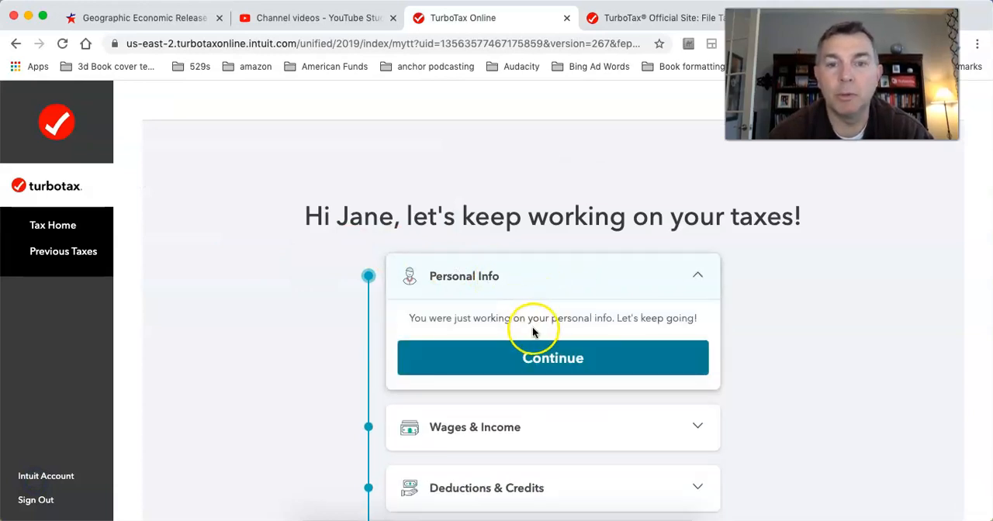
left_click(522, 354)
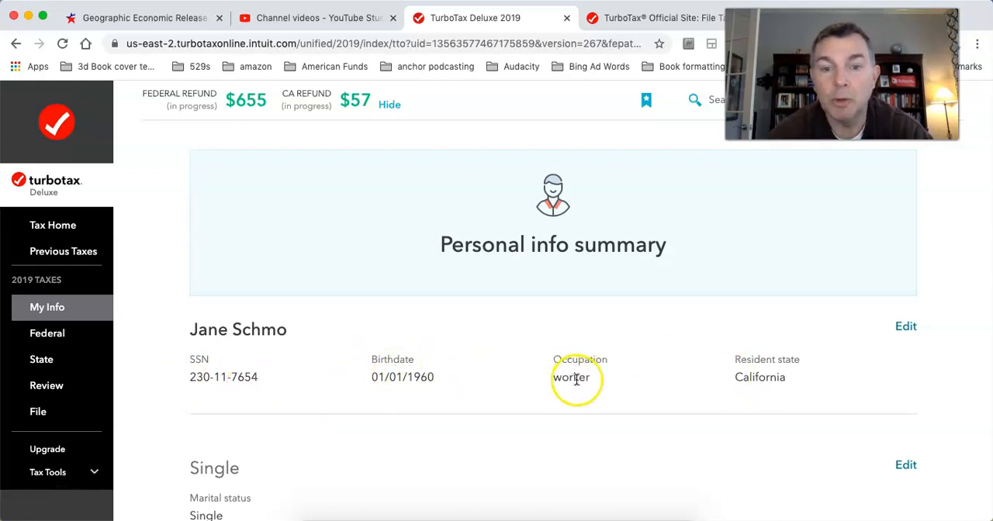
scroll(576, 379, "down", 1)
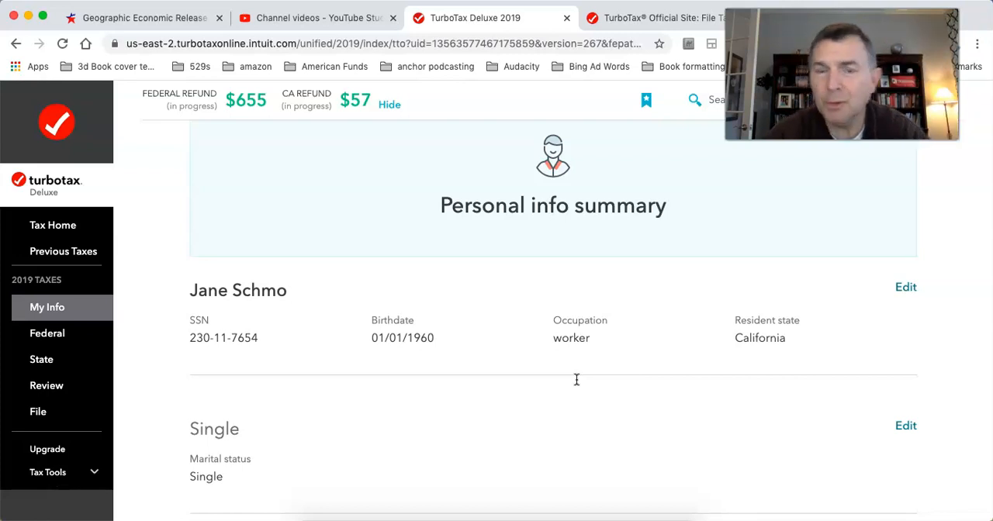
scroll(576, 380, "down", 1)
scroll(577, 380, "up", 2)
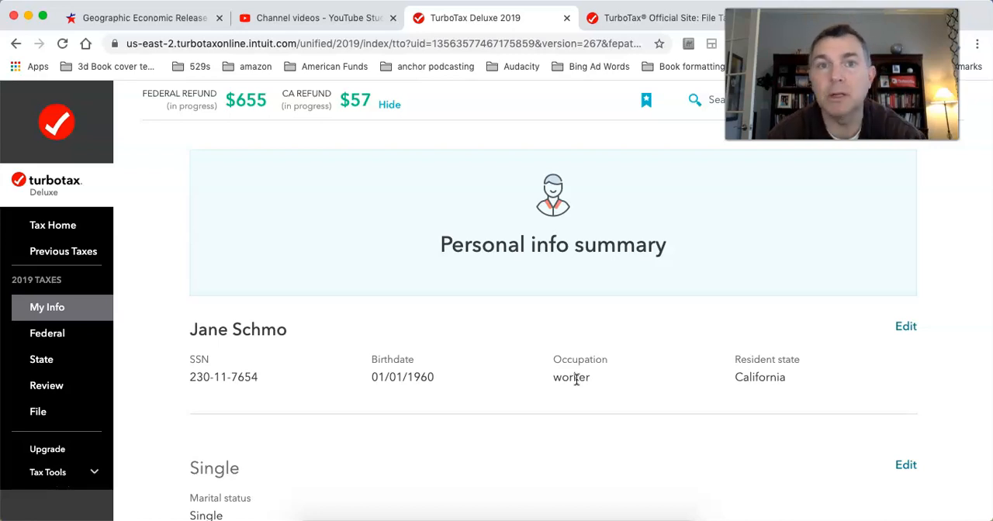
Step: Check the TurboTax sign-in page, and return to the personal info summary of the open return
left_click(625, 16)
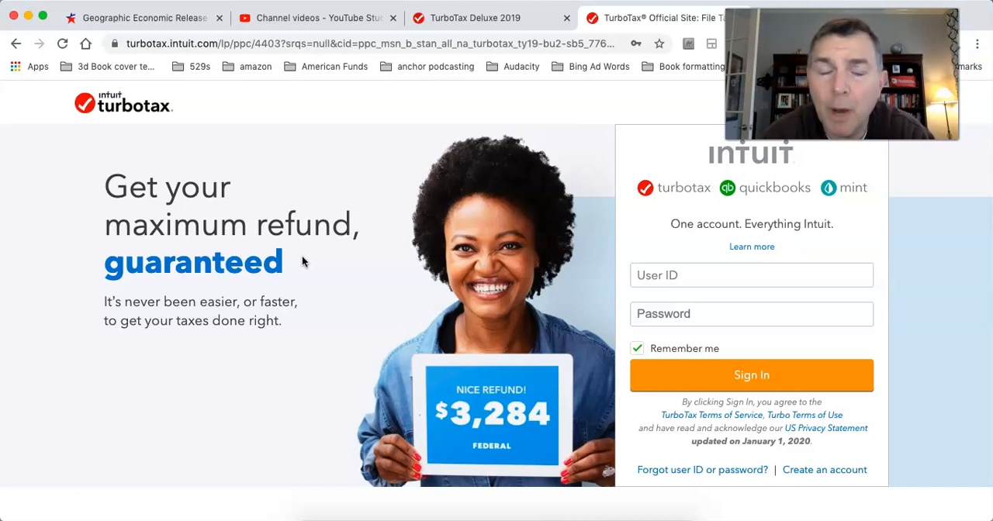
left_click(486, 23)
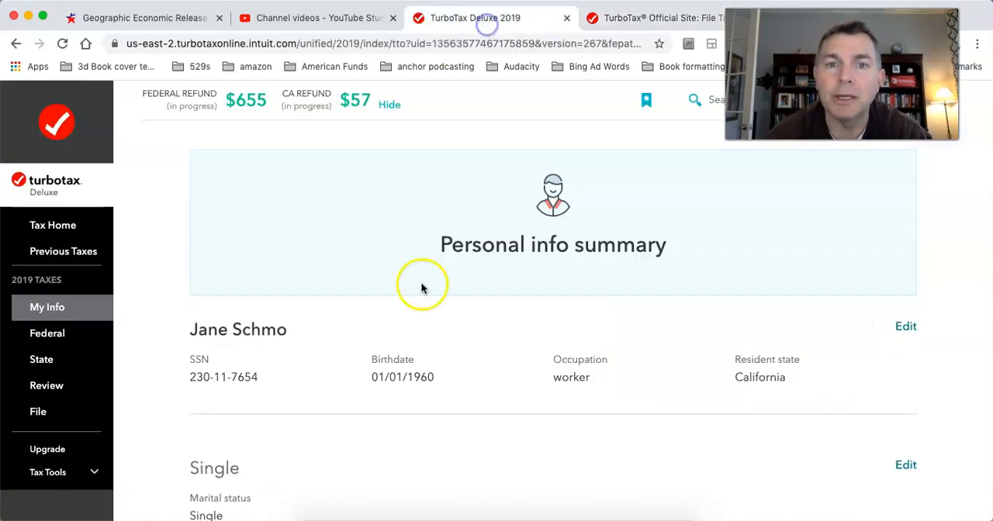
scroll(513, 377, "down", 3)
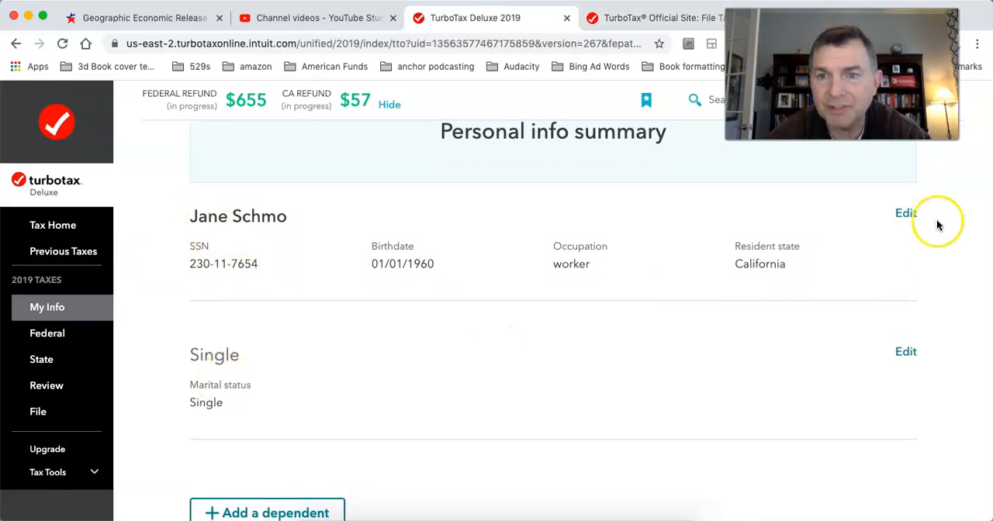
scroll(776, 240, "up", 2)
Step: Open the taxpayer's personal details for editing, examine the identity, state of residence and other questions, and return to the summary
left_click(904, 295)
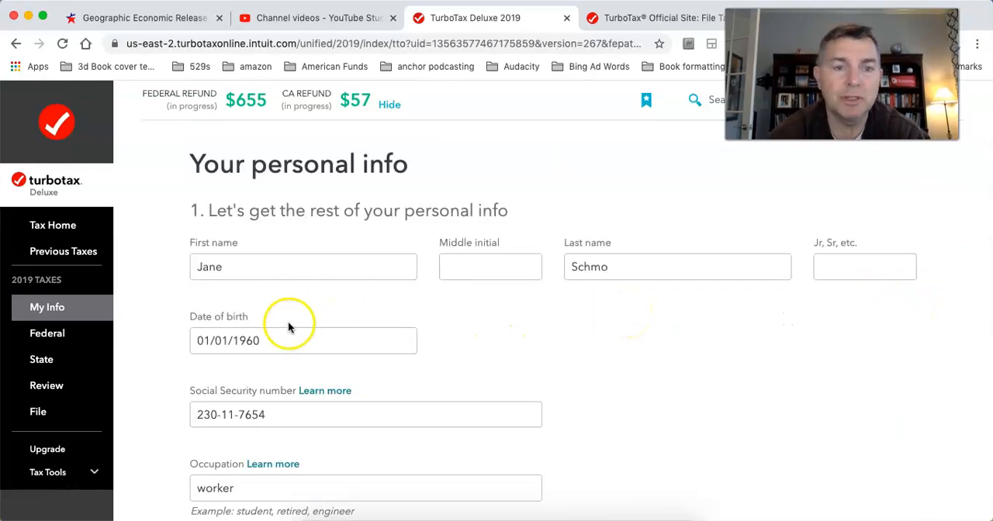
scroll(585, 357, "down", 5)
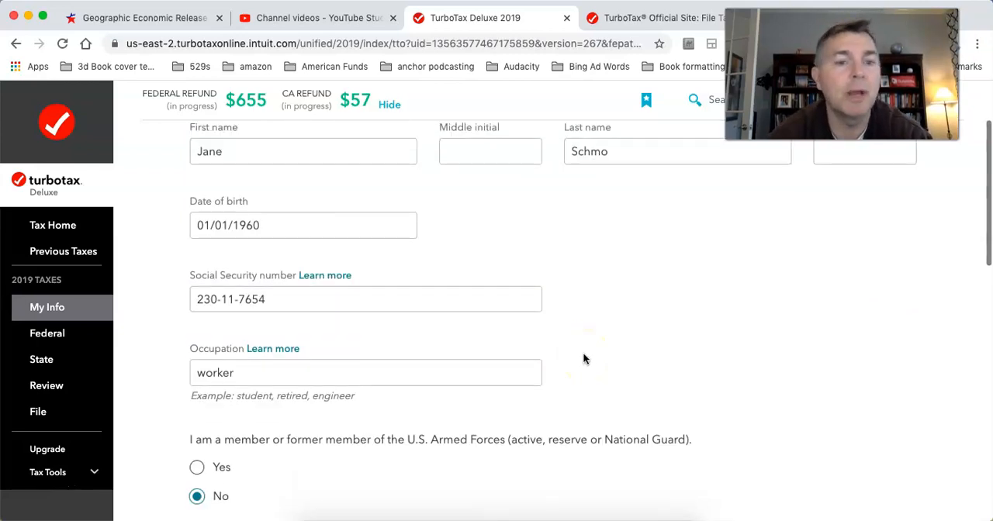
scroll(582, 357, "down", 2)
scroll(471, 336, "down", 3)
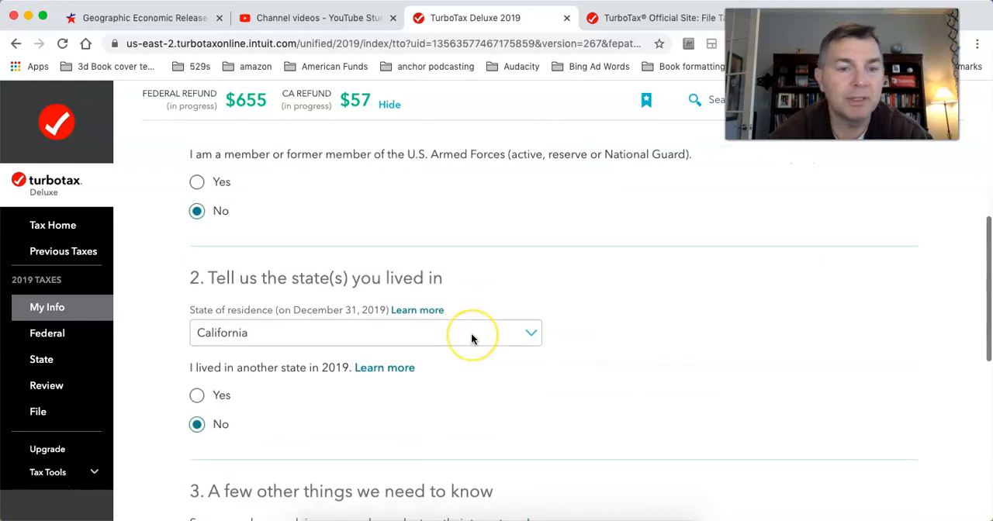
scroll(471, 339, "down", 6)
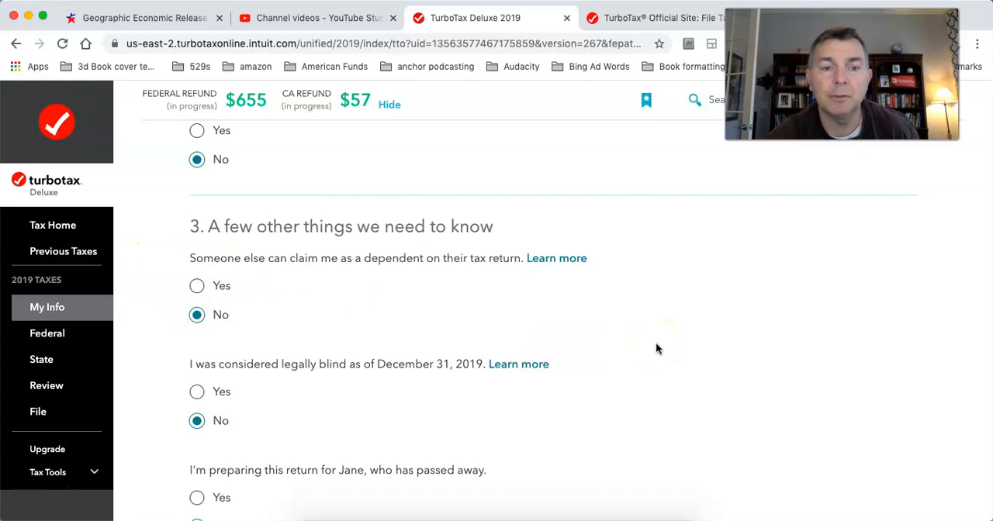
scroll(655, 343, "up", 10)
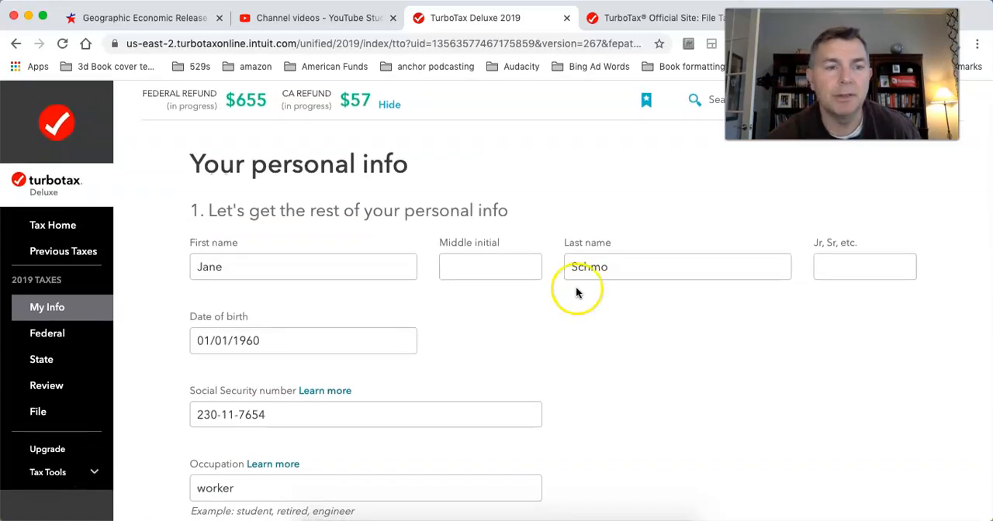
scroll(421, 284, "down", 15)
left_click(902, 429)
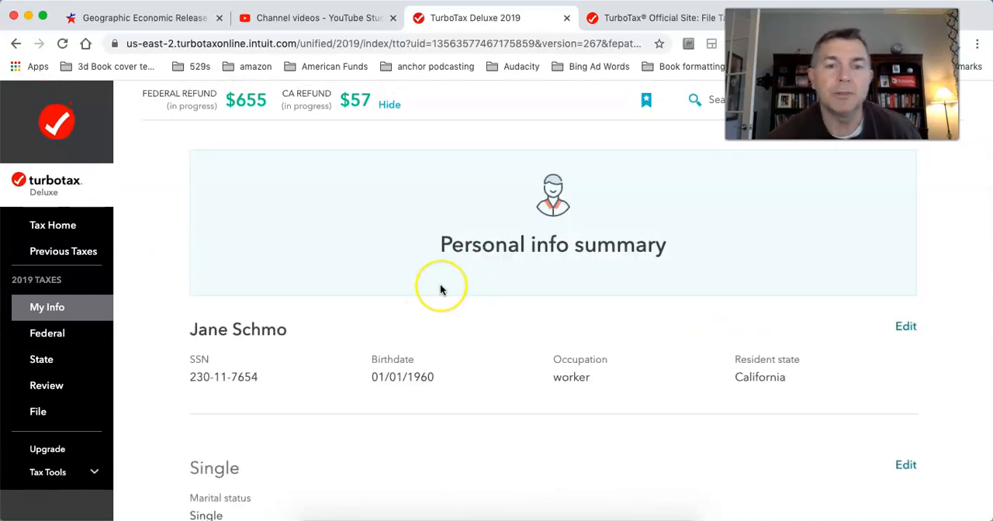
Step: Review the marital status, mailing address and other state income in the summary, and continue to the following page
scroll(440, 291, "down", 5)
scroll(408, 283, "up", 1)
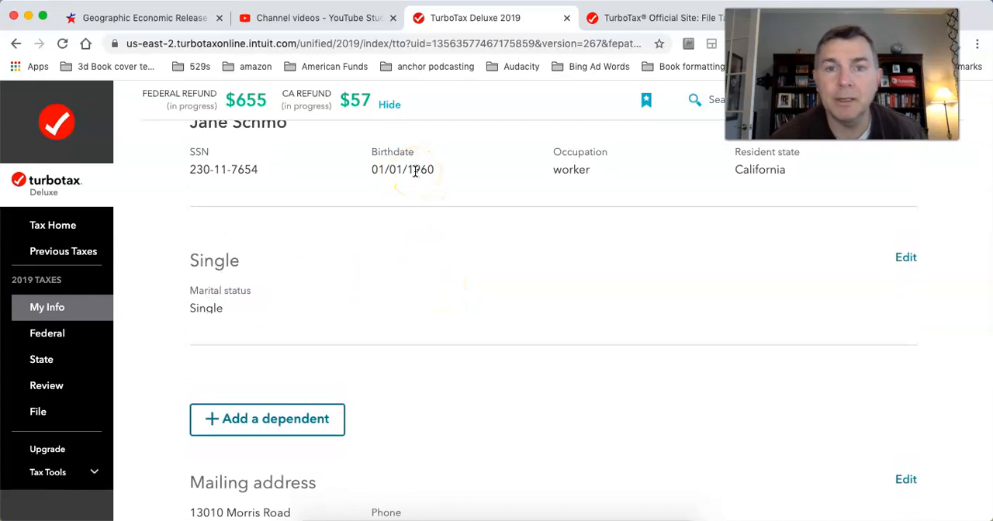
scroll(603, 395, "down", 5)
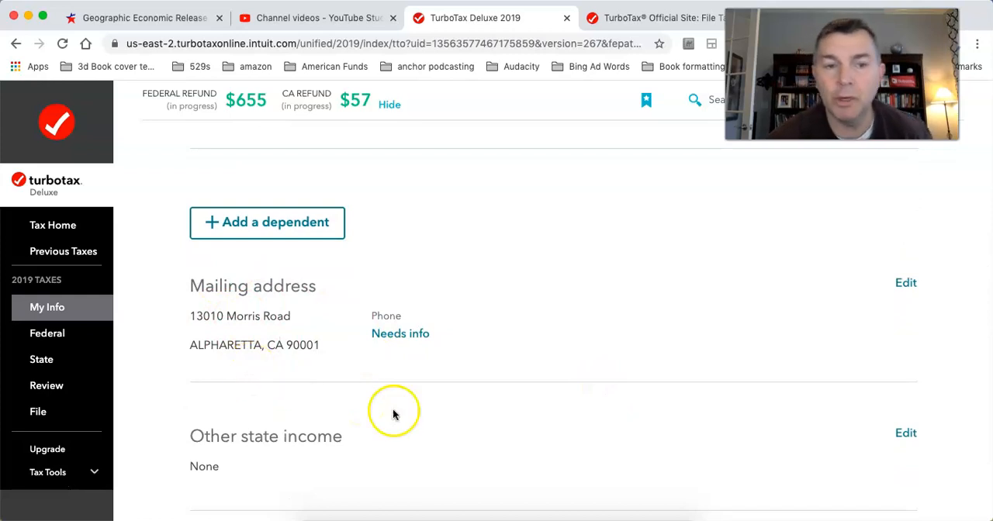
scroll(505, 450, "down", 3)
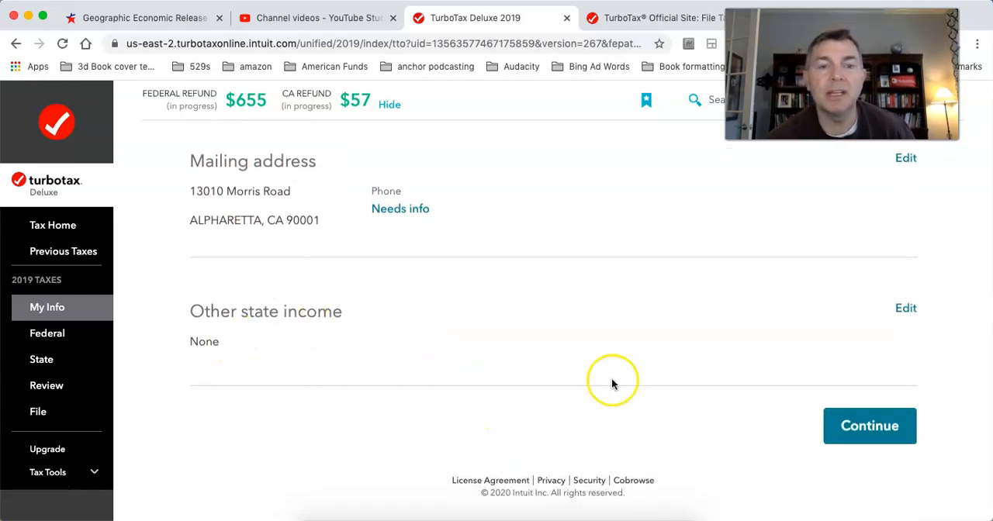
scroll(612, 381, "up", 3)
scroll(611, 381, "down", 3)
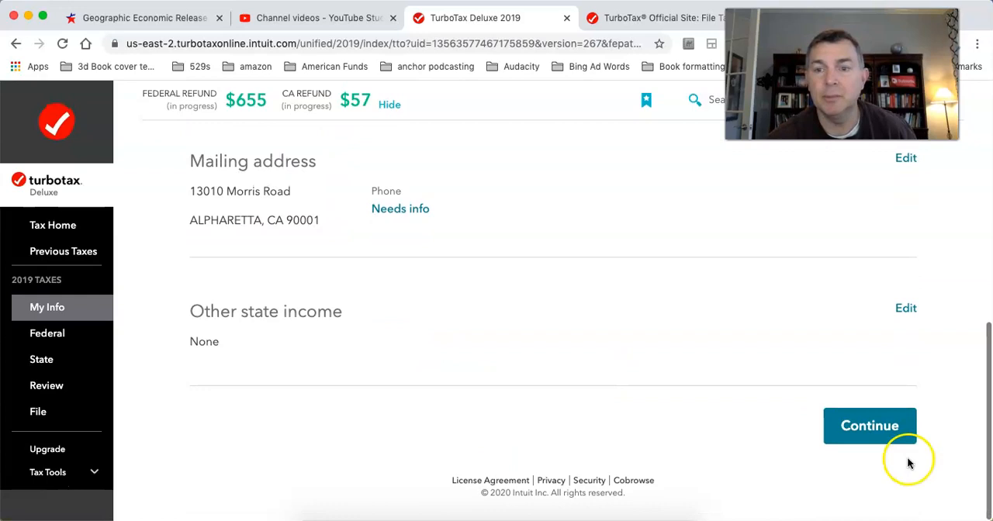
left_click(887, 437)
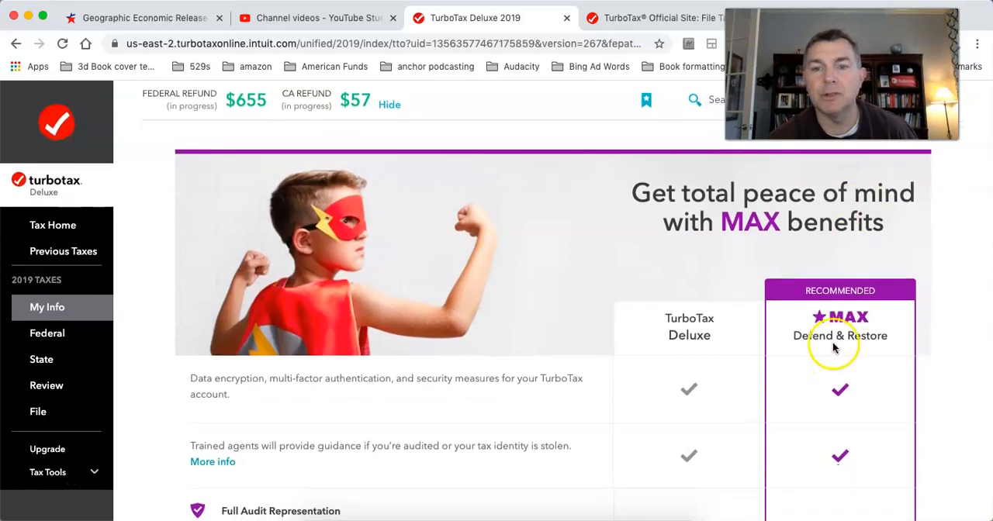
Step: Examine the comparison of TurboTax Deluxe and MAX Defend & Restore benefits, and proceed to the federal Wages & Income page
scroll(613, 377, "down", 3)
scroll(610, 381, "up", 4)
scroll(611, 380, "down", 1)
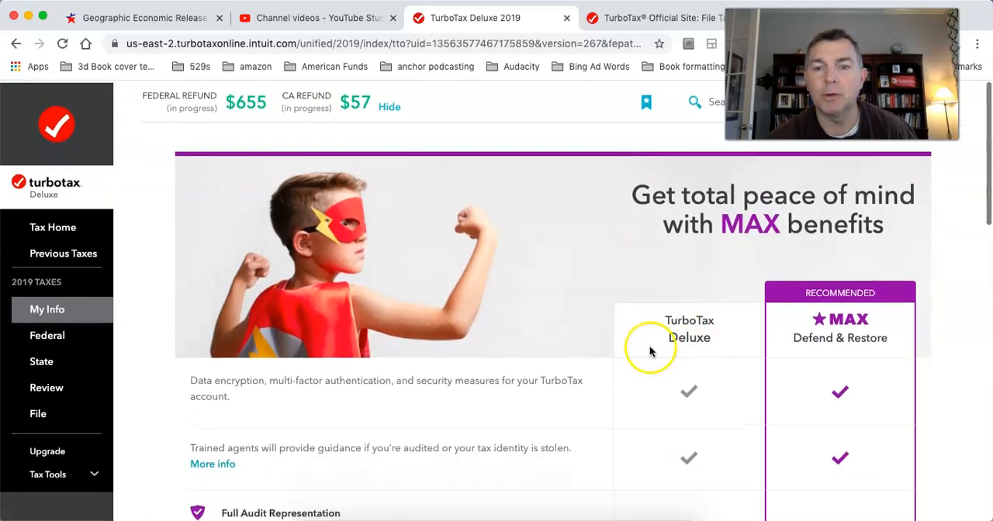
scroll(596, 361, "down", 10)
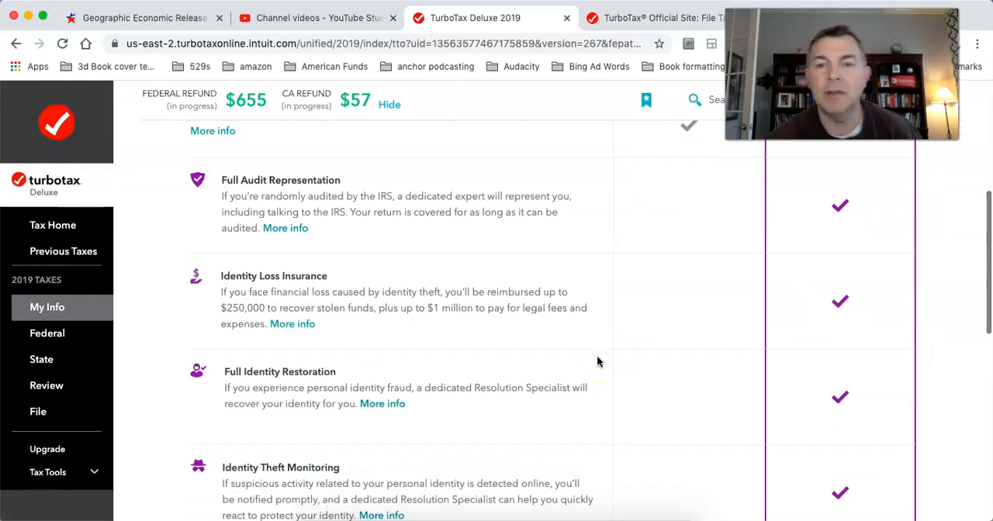
left_click(657, 180)
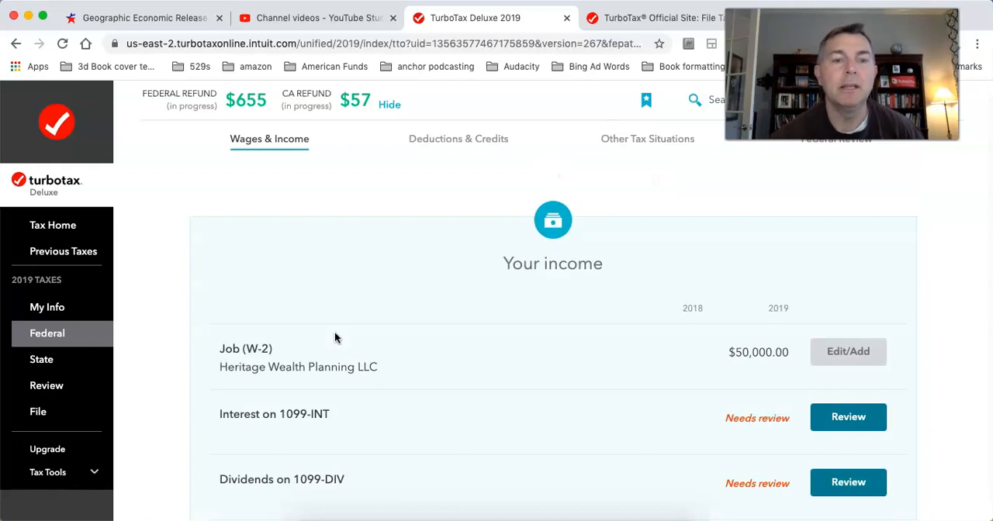
Step: Open the Heritage Wealth Planning LLC W-2 for editing from the Job (W-2) income entry
scroll(354, 348, "down", 2)
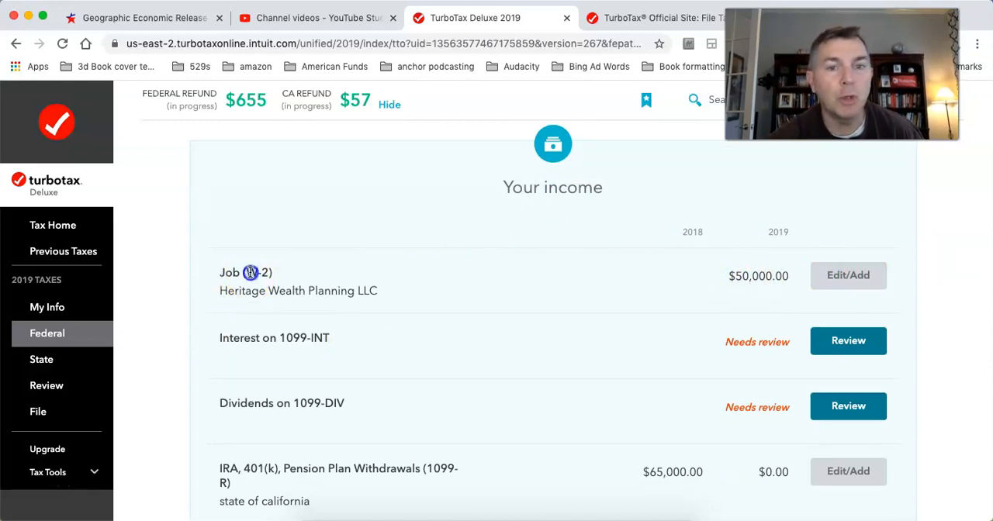
double_click(250, 272)
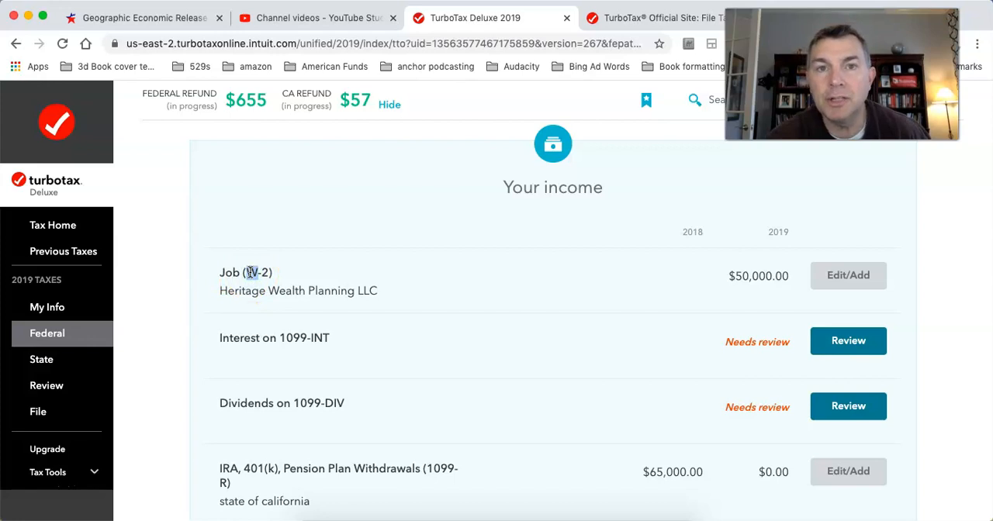
left_click(850, 282)
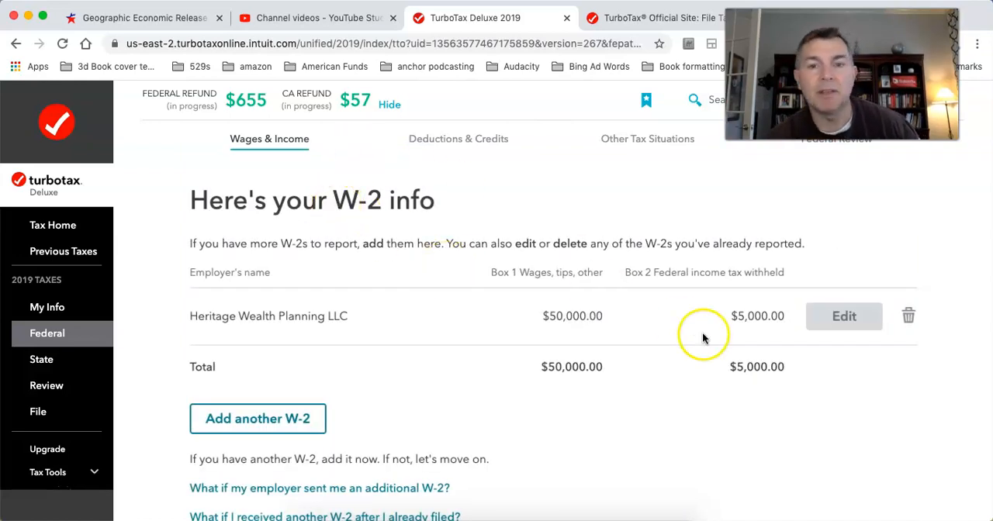
scroll(324, 279, "down", 2)
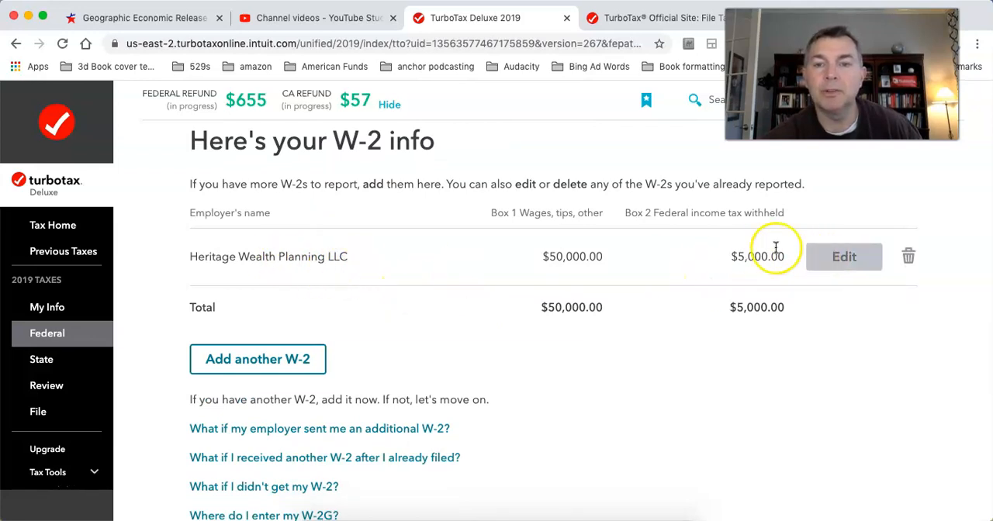
left_click(822, 268)
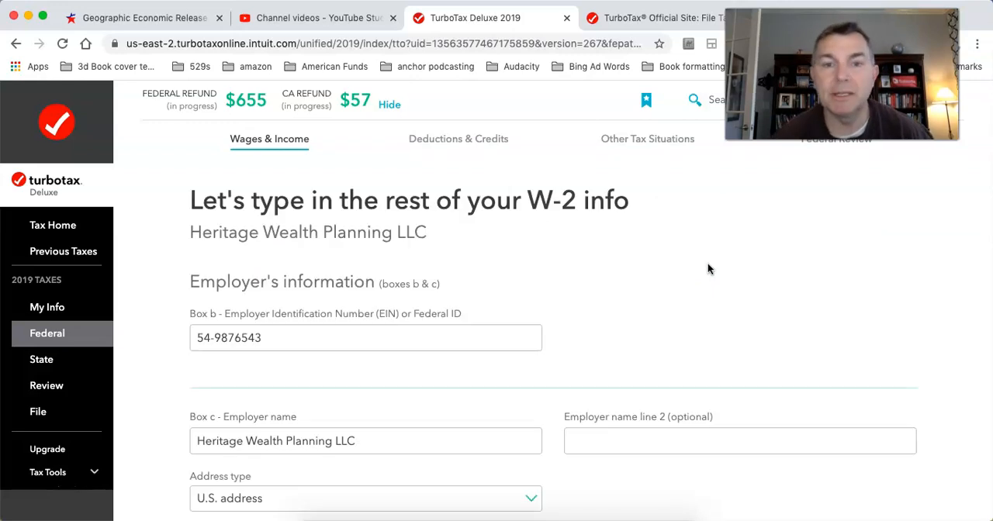
Step: Examine the employer's identification number, name and address fields on the W-2 form
scroll(707, 269, "down", 3)
left_click(217, 245)
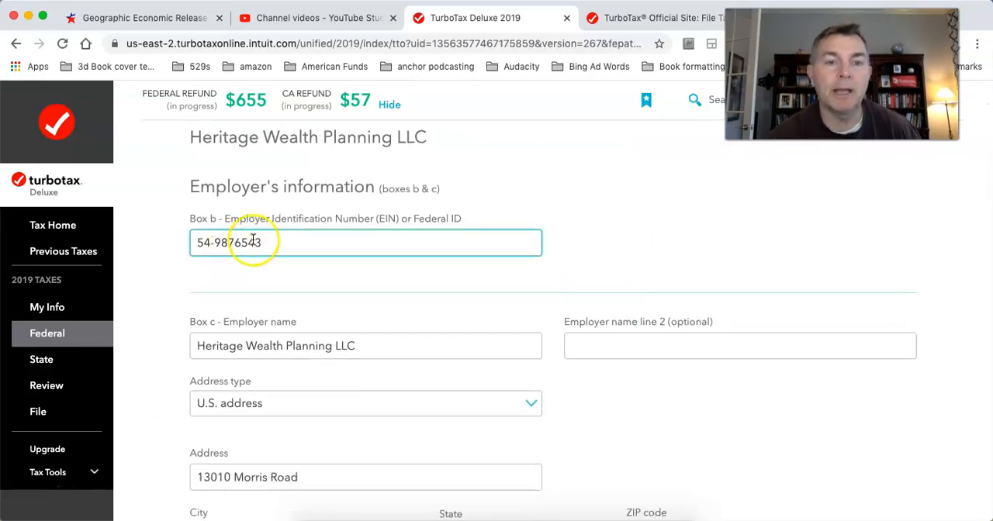
scroll(367, 289, "down", 2)
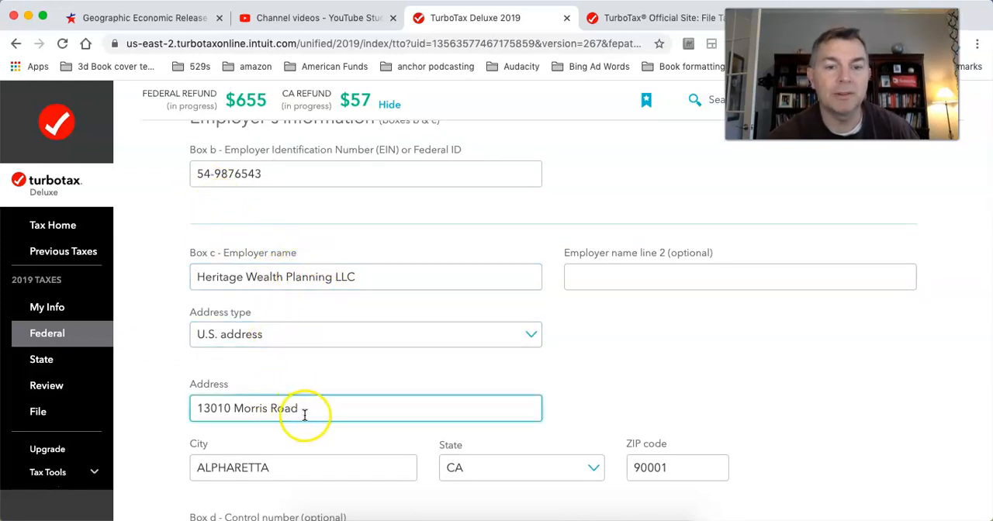
scroll(714, 401, "down", 5)
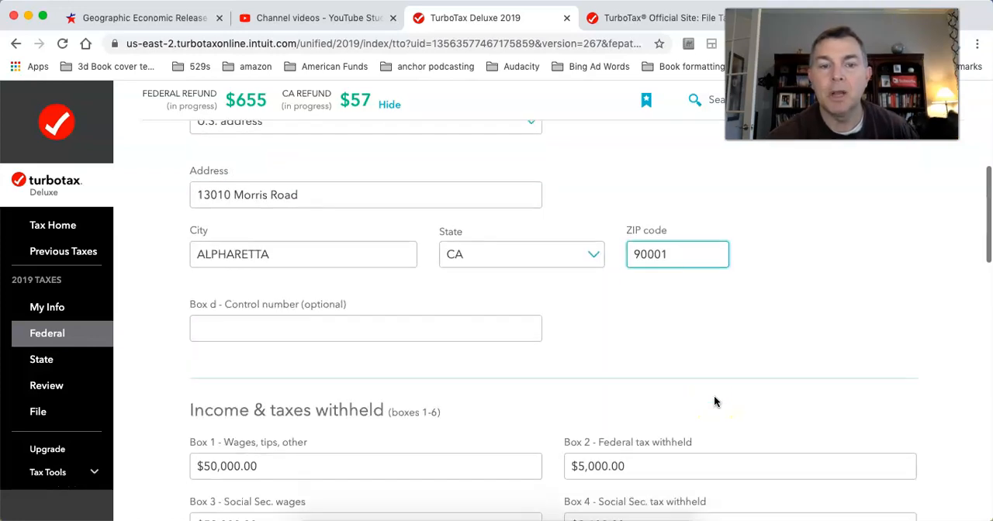
Step: Examine the wage and withholding fields in boxes 1 to 6 of the W-2, covering federal, Social Security and Medicare amounts
left_click(253, 359)
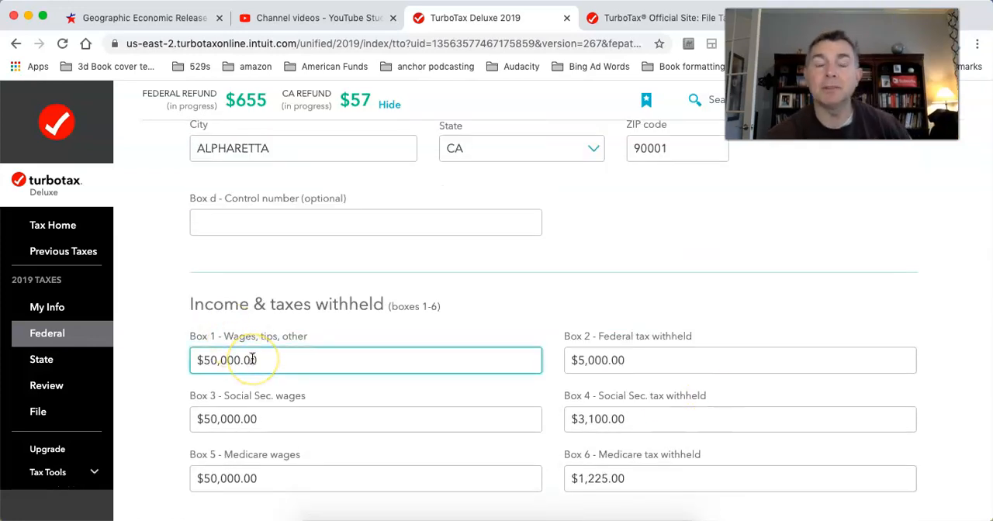
left_click(582, 359)
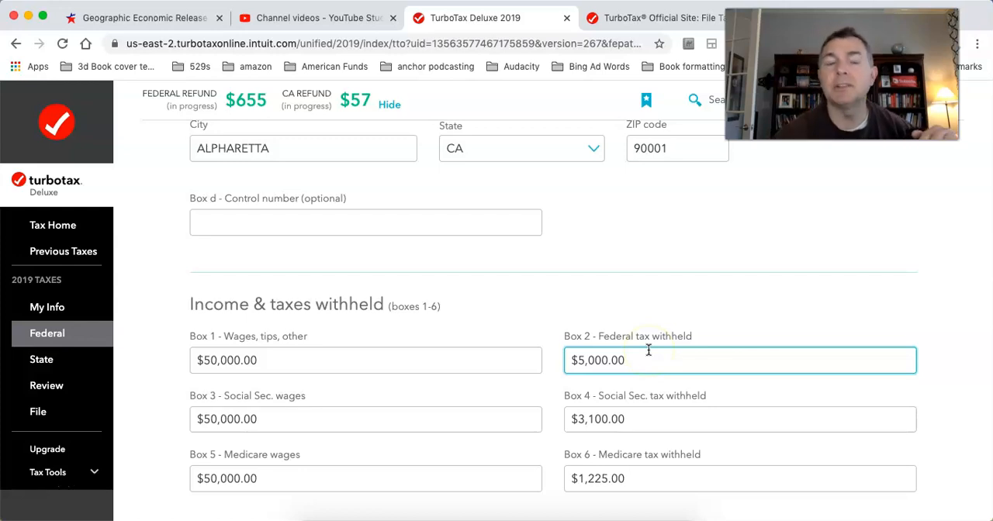
scroll(621, 351, "down", 1)
scroll(543, 351, "up", 1)
left_click(538, 351)
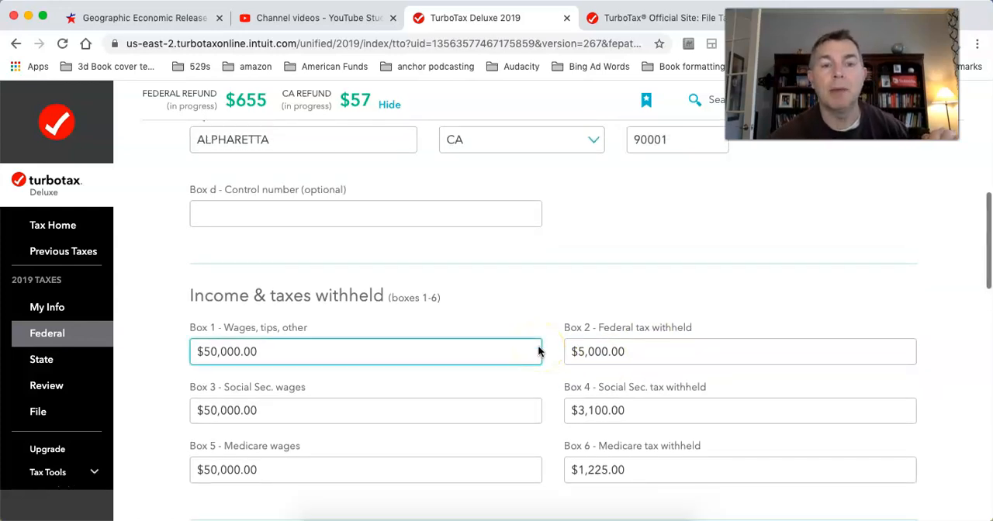
scroll(538, 352, "down", 2)
left_click(290, 365)
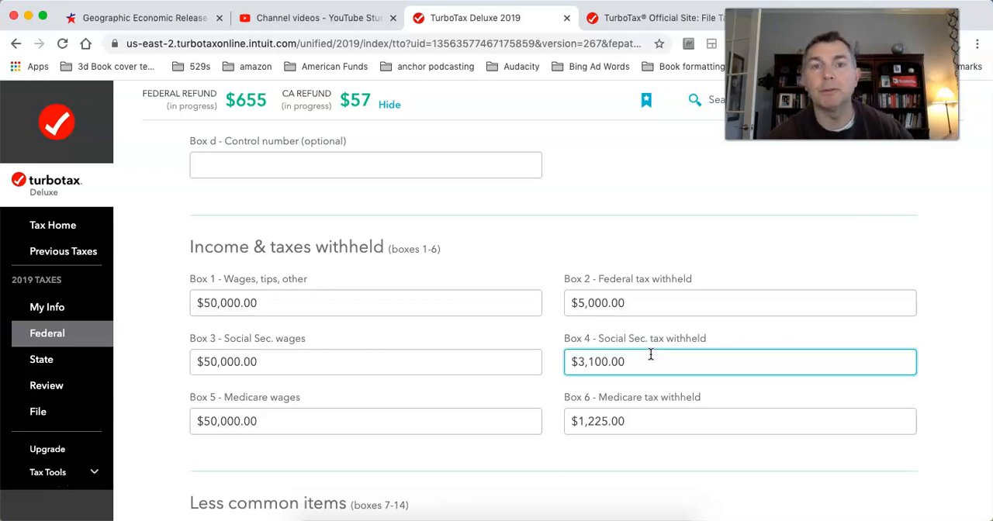
scroll(651, 354, "down", 2)
left_click(315, 366)
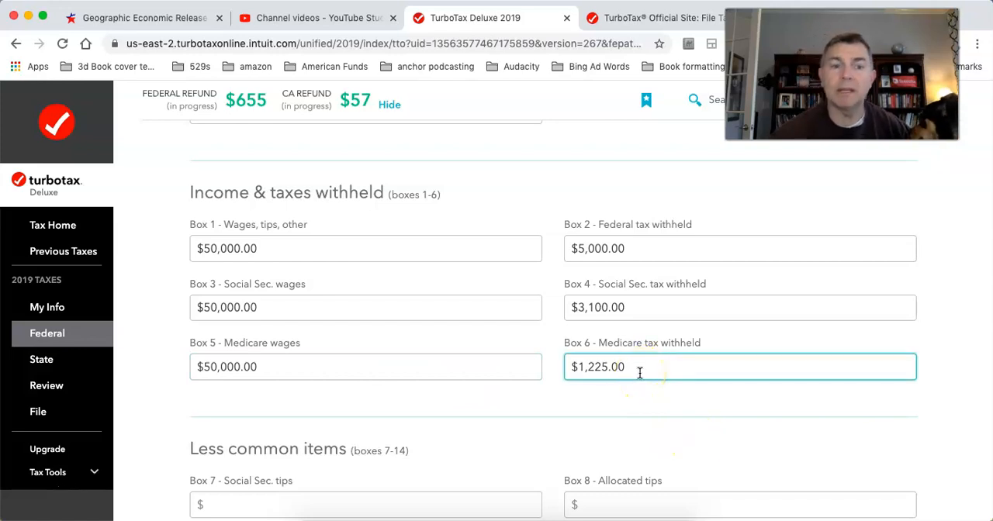
Step: Examine the less common W-2 items in boxes 7 to 14, including tips, letter codes and the box 13 checkboxes
scroll(611, 333, "down", 5)
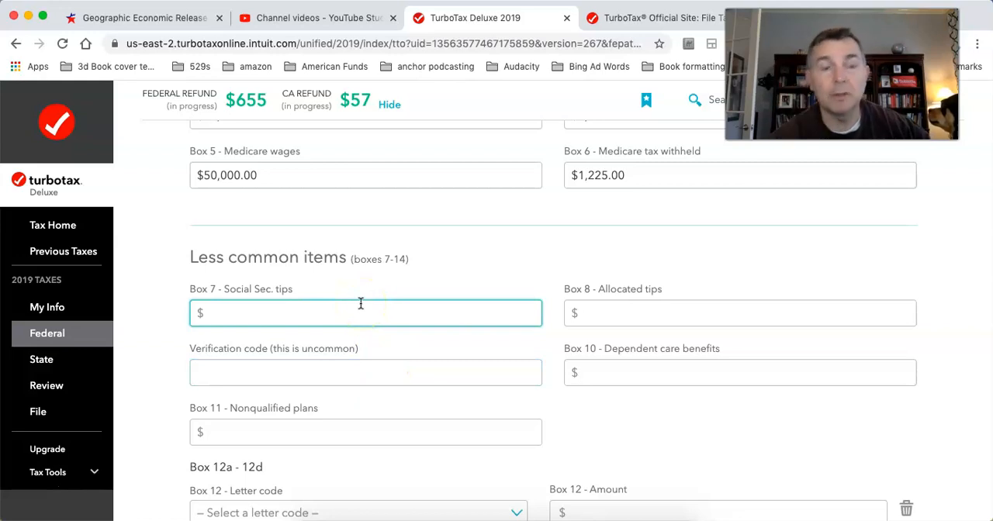
scroll(361, 303, "down", 5)
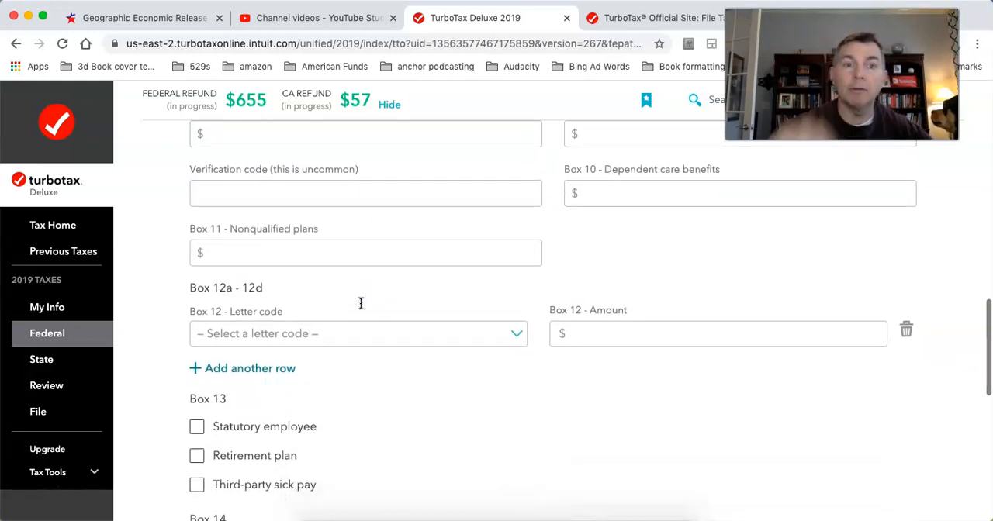
scroll(487, 417, "down", 3)
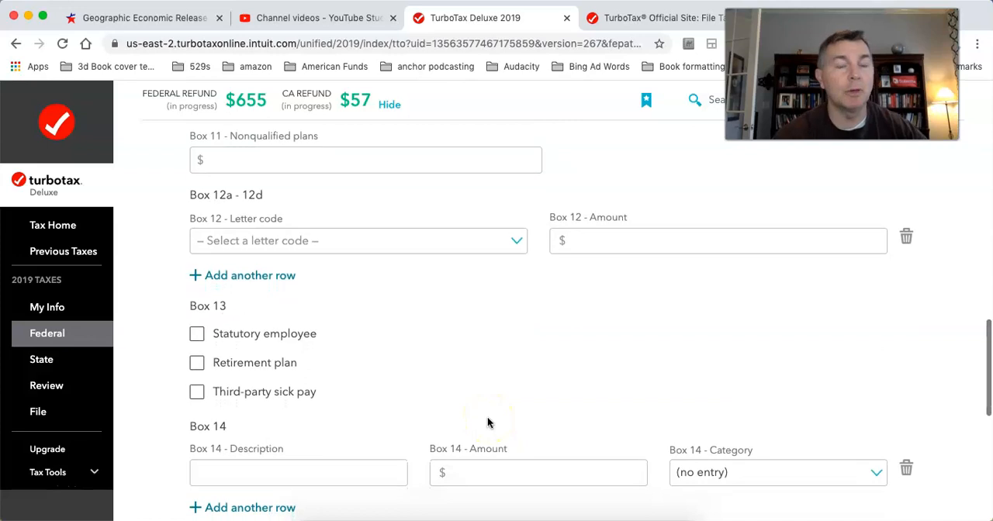
scroll(487, 422, "down", 9)
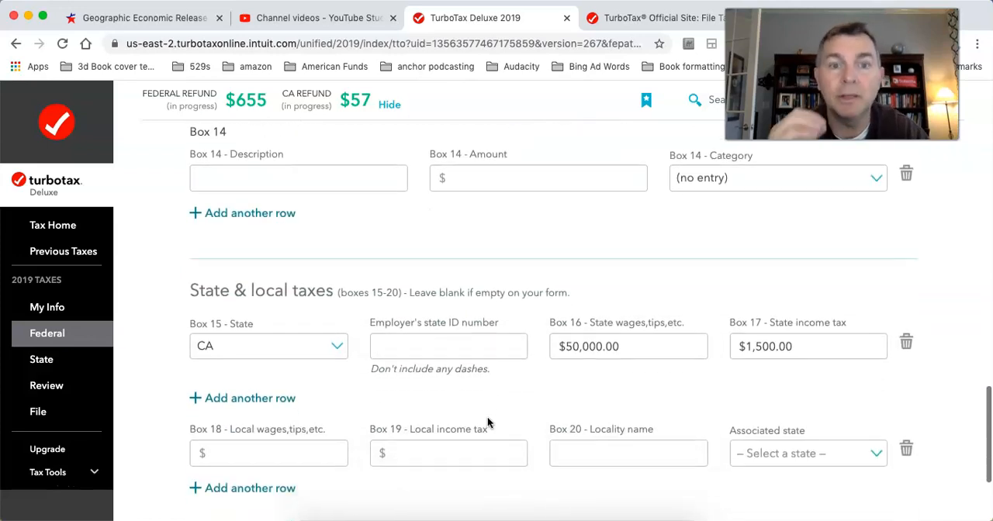
scroll(487, 417, "down", 1)
Step: Examine the state and local tax fields in boxes 15 to 20 of the W-2, and submit the form
left_click(487, 416)
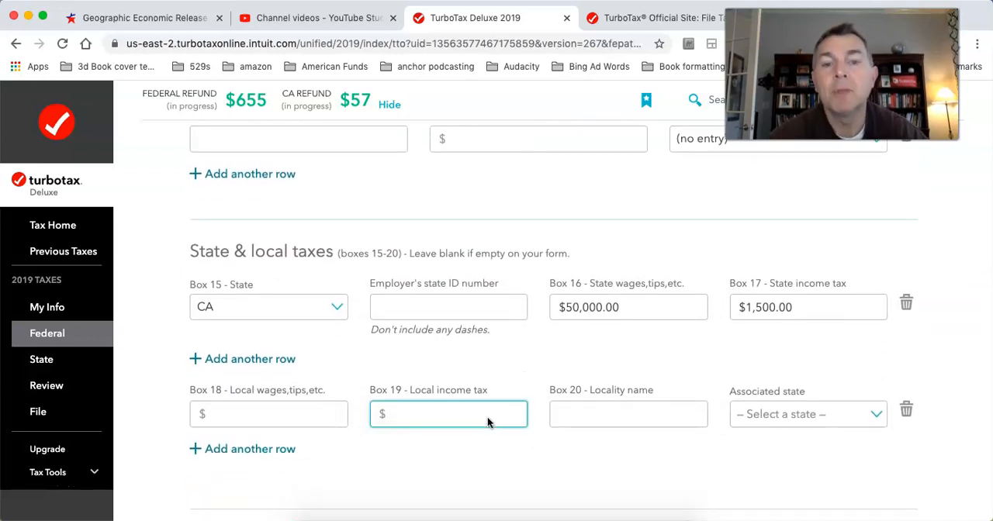
left_click(469, 351)
left_click(270, 310)
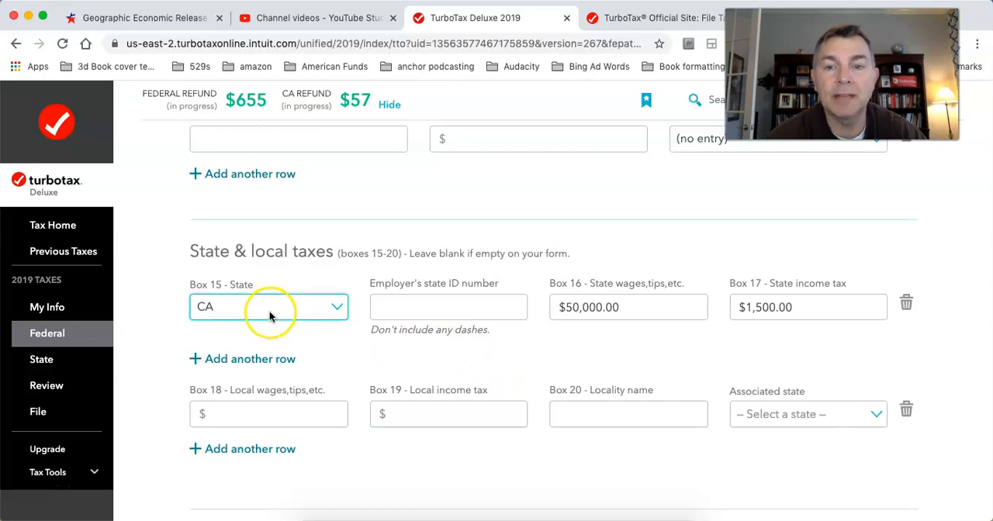
left_click(765, 310)
left_click(574, 308)
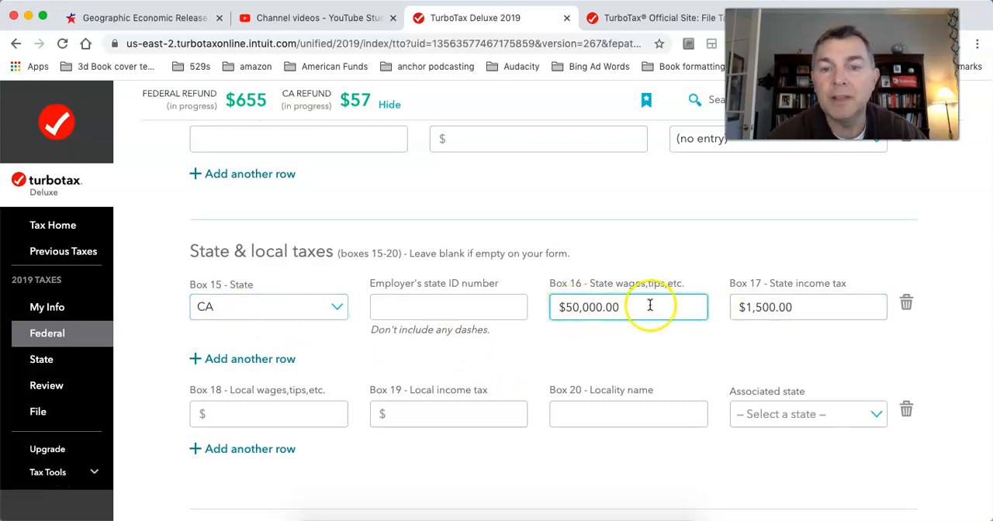
left_click(226, 301)
left_click(799, 303)
left_click(650, 379)
scroll(652, 381, "down", 3)
left_click(619, 388)
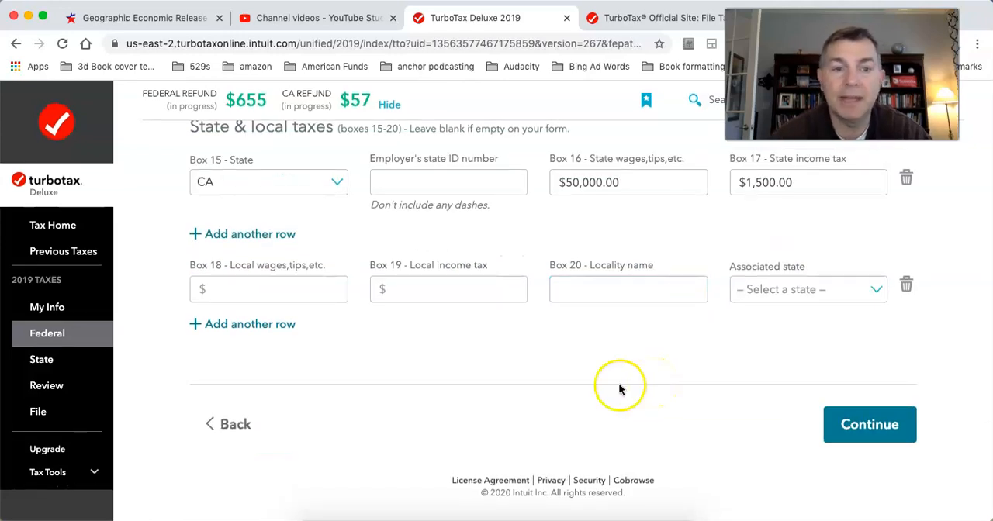
left_click(859, 425)
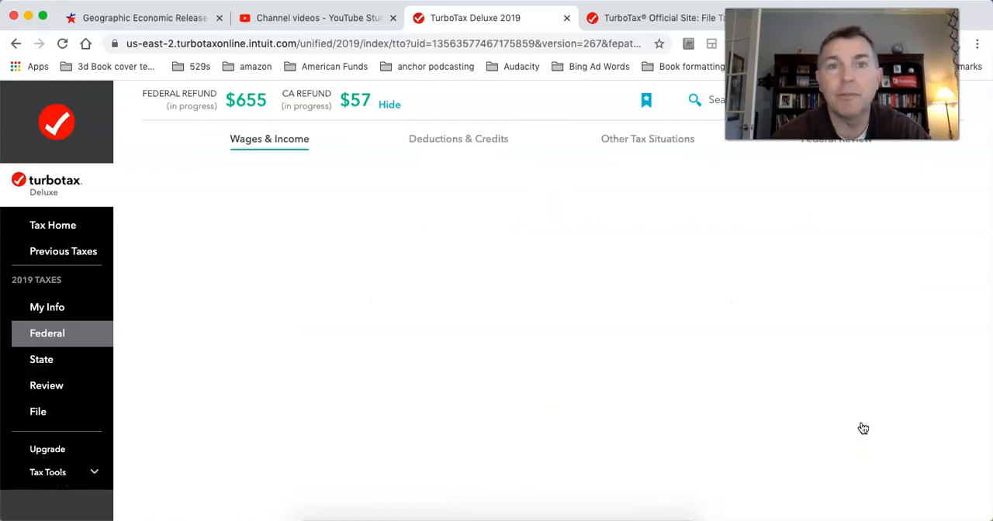
Step: Look over the federal refund summary and proceed to the employer state ID page
scroll(863, 428, "down", 1)
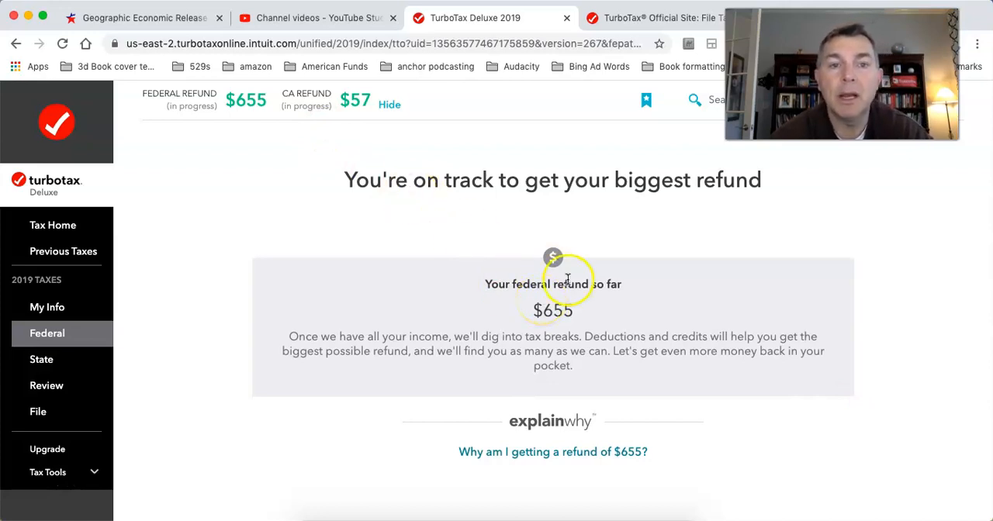
scroll(729, 345, "down", 4)
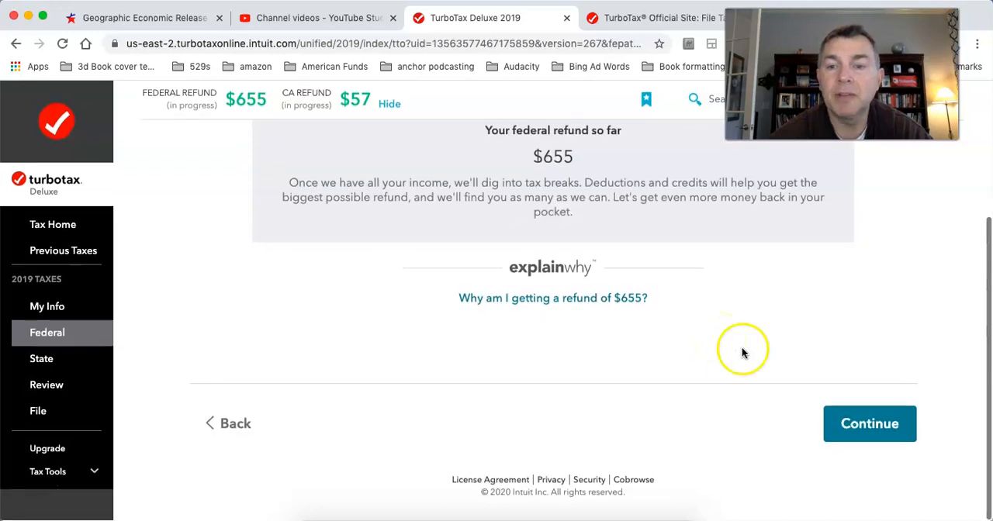
left_click(854, 429)
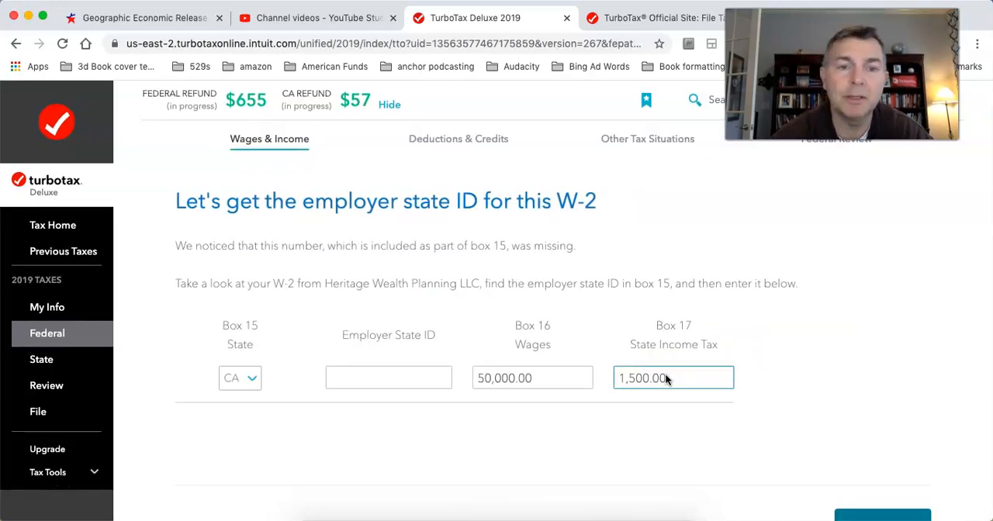
Step: Leave the employer state ID blank and accept the Medicare wage and tax amounts as entered
scroll(665, 378, "down", 2)
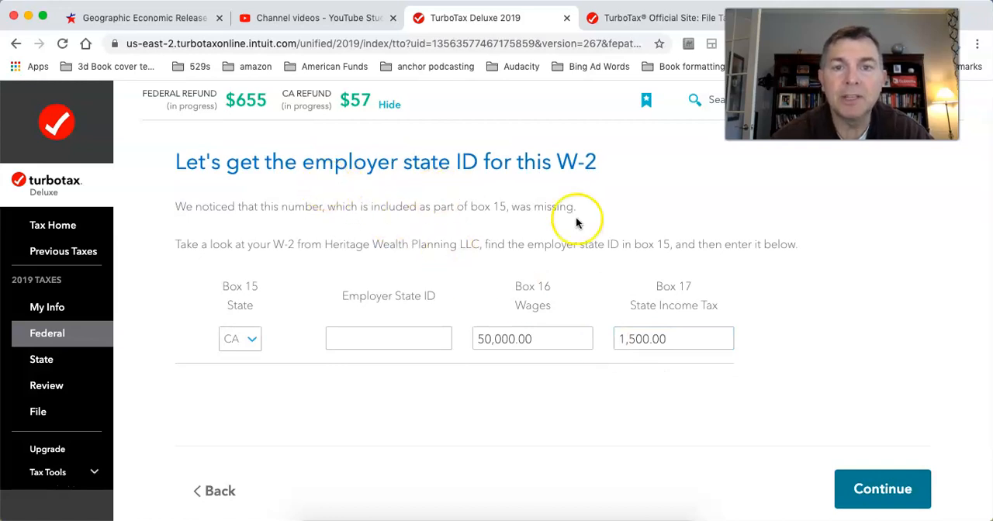
left_click(380, 343)
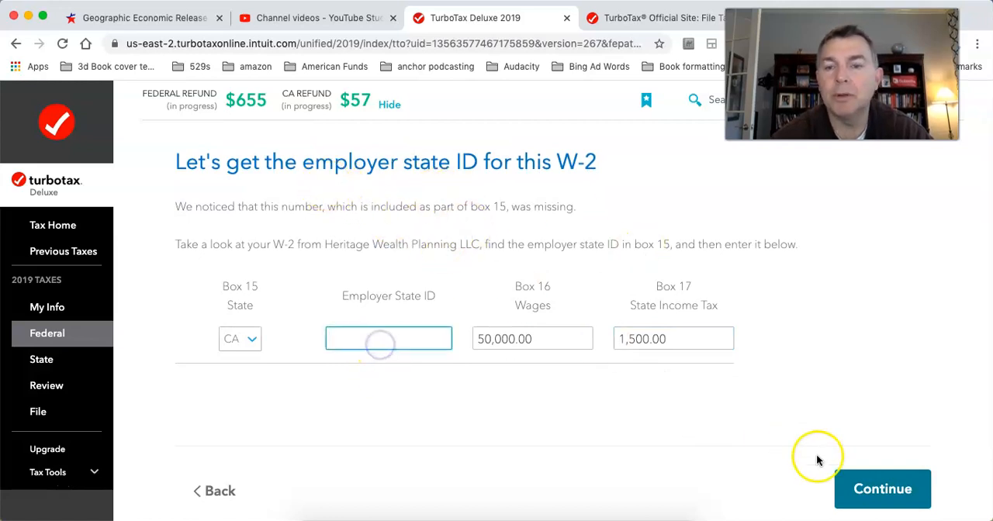
left_click(865, 505)
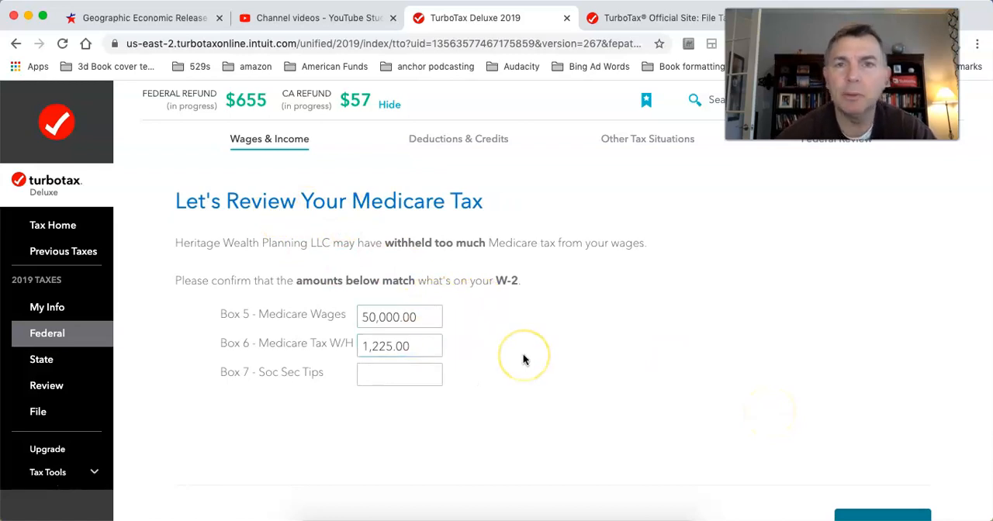
scroll(523, 359, "down", 2)
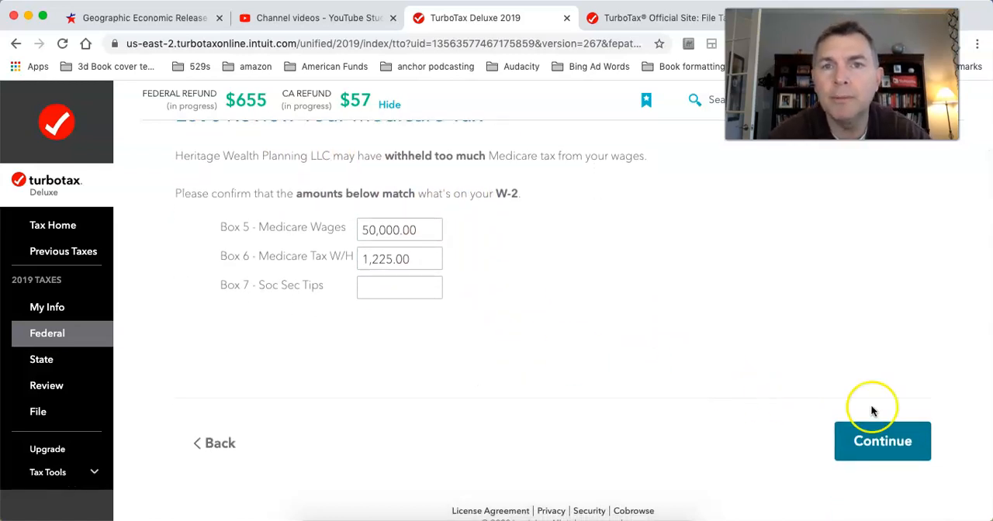
left_click(884, 434)
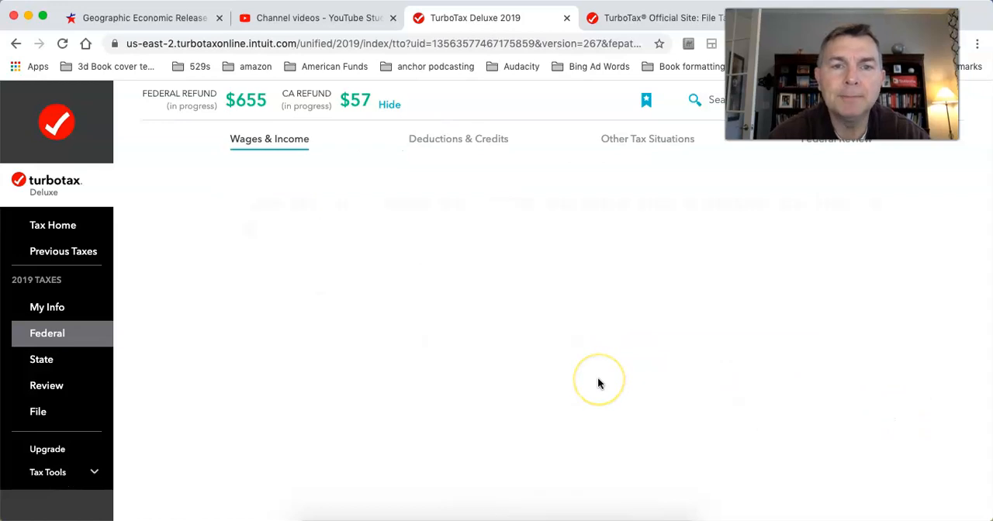
Step: Answer the uncommon W-2 situations question with None of the above and submit it
scroll(597, 384, "down", 1)
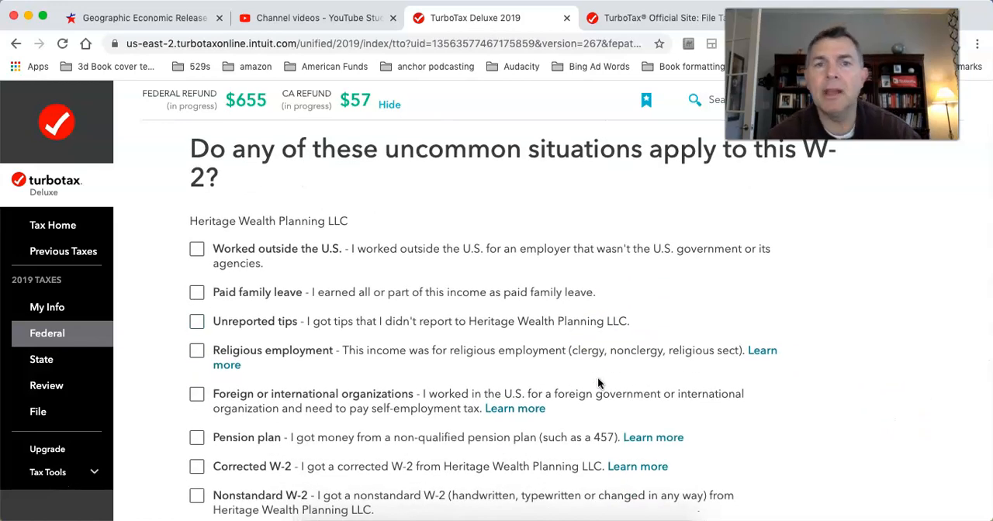
scroll(597, 383, "down", 3)
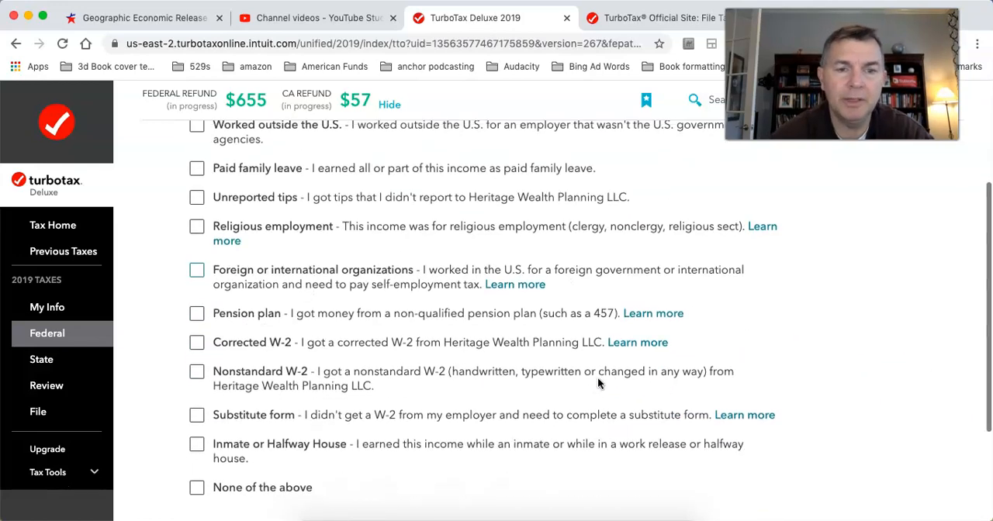
scroll(494, 386, "down", 1)
left_click(196, 435)
scroll(749, 339, "down", 2)
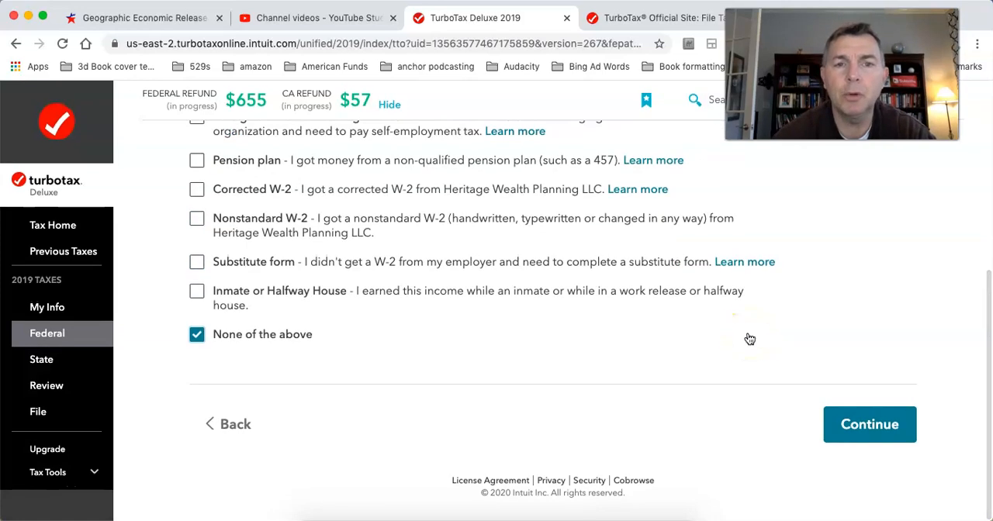
left_click(892, 431)
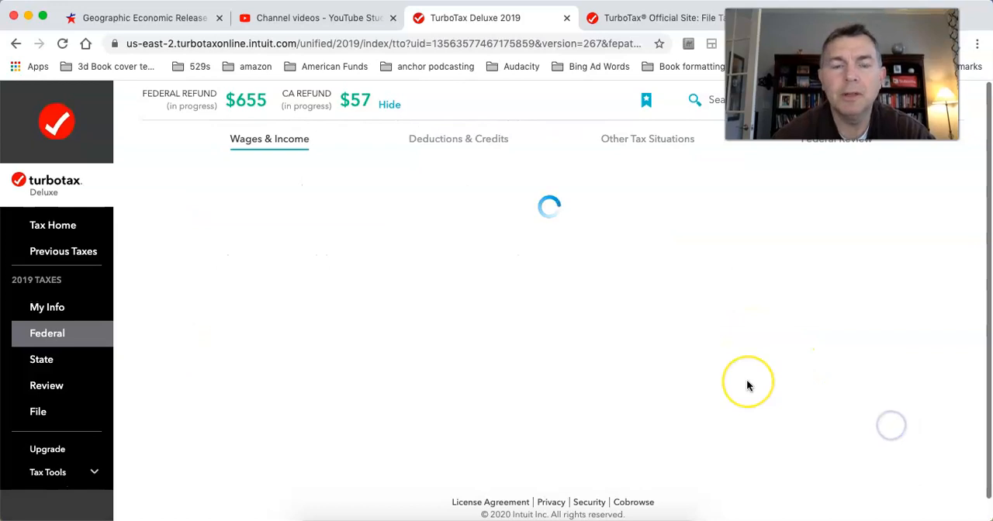
Step: Look over the W-2 summary for Heritage Wealth Planning LLC and proceed to the income overview
scroll(747, 386, "down", 1)
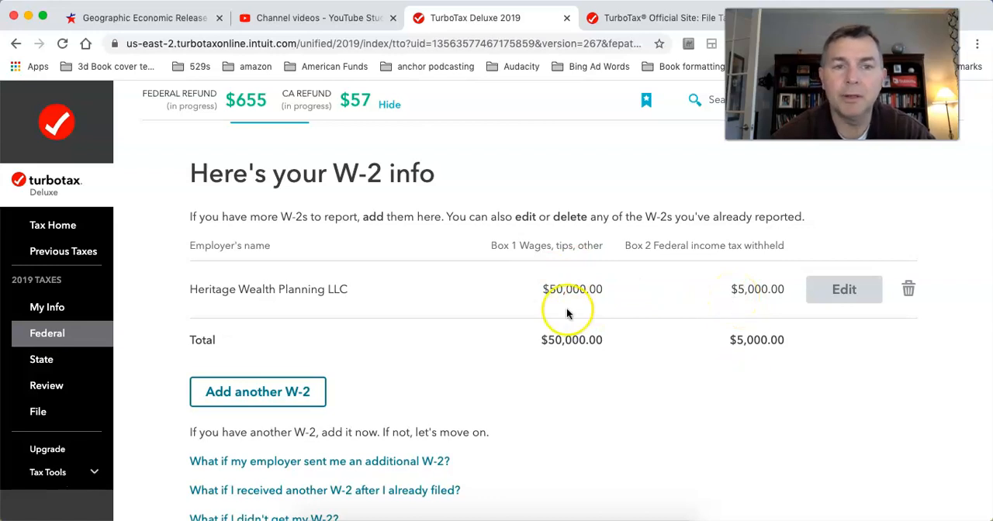
scroll(566, 310, "down", 5)
left_click(853, 423)
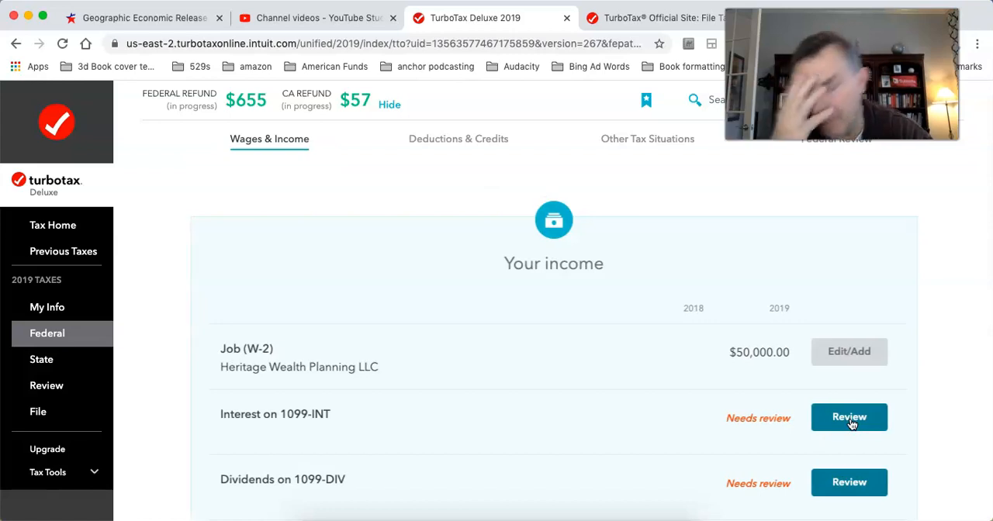
Step: Reopen the Heritage Wealth Planning LLC W-2, change the box 1 wages amount, and submit the form
left_click(831, 356)
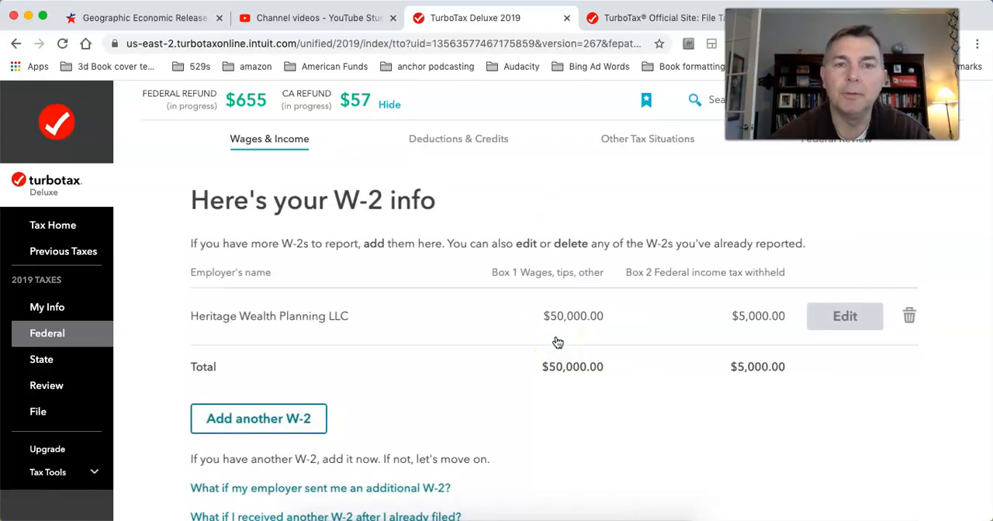
left_click(812, 319)
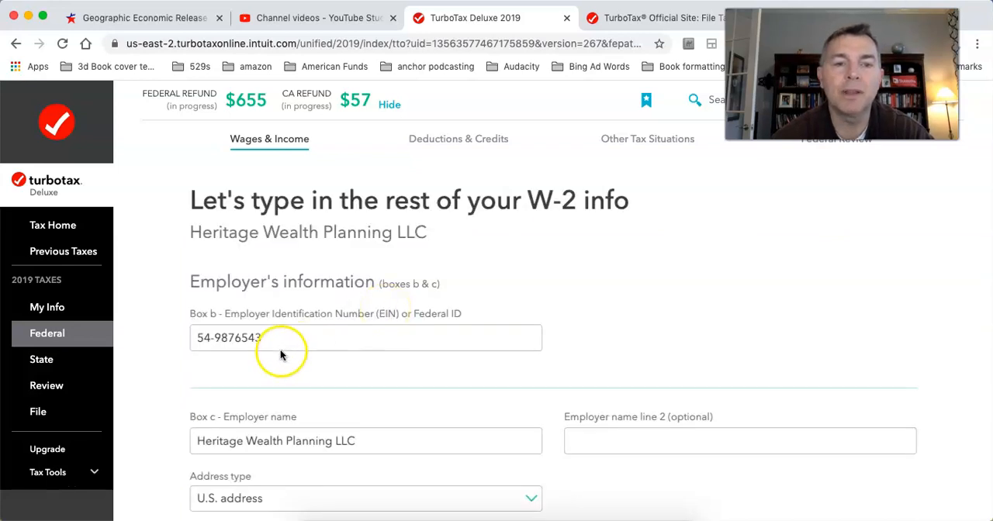
scroll(316, 398, "down", 3)
scroll(517, 323, "down", 3)
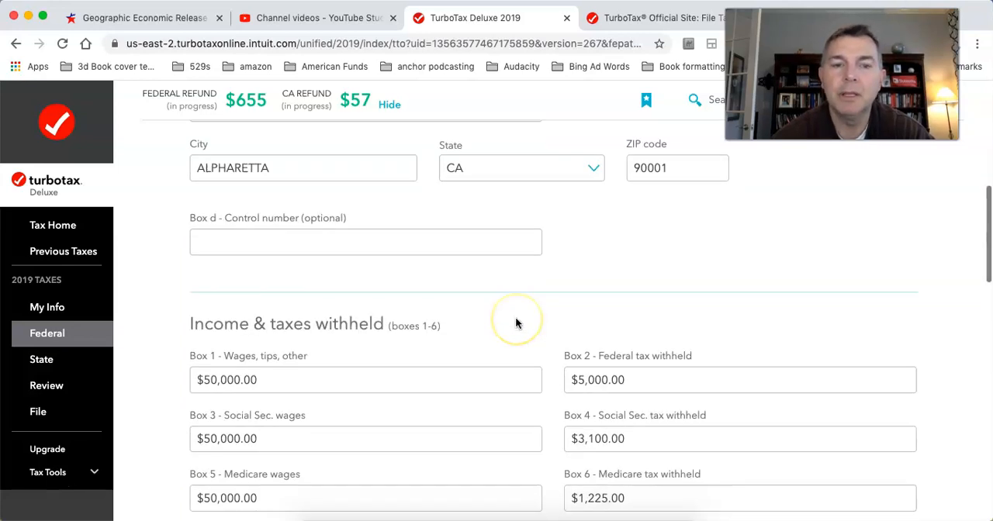
left_click(238, 379)
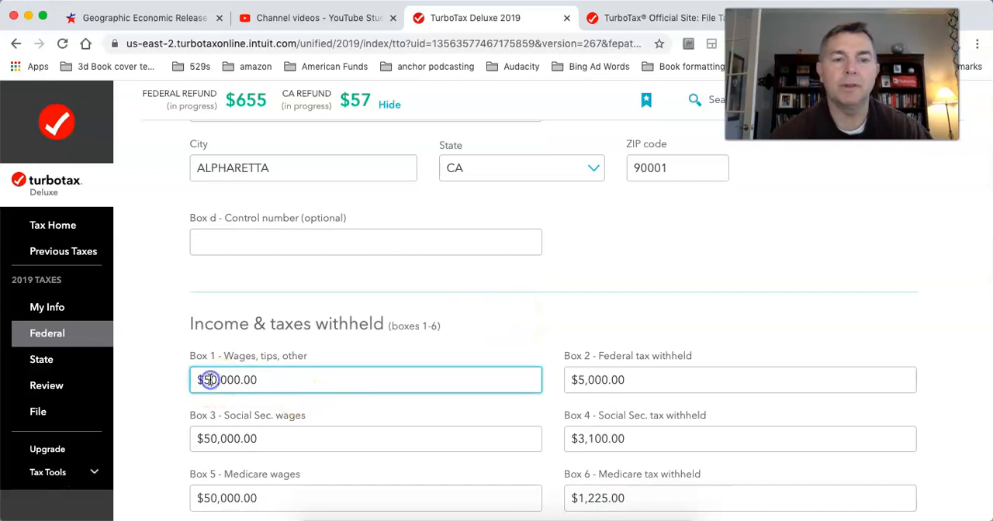
scroll(533, 333, "down", 10)
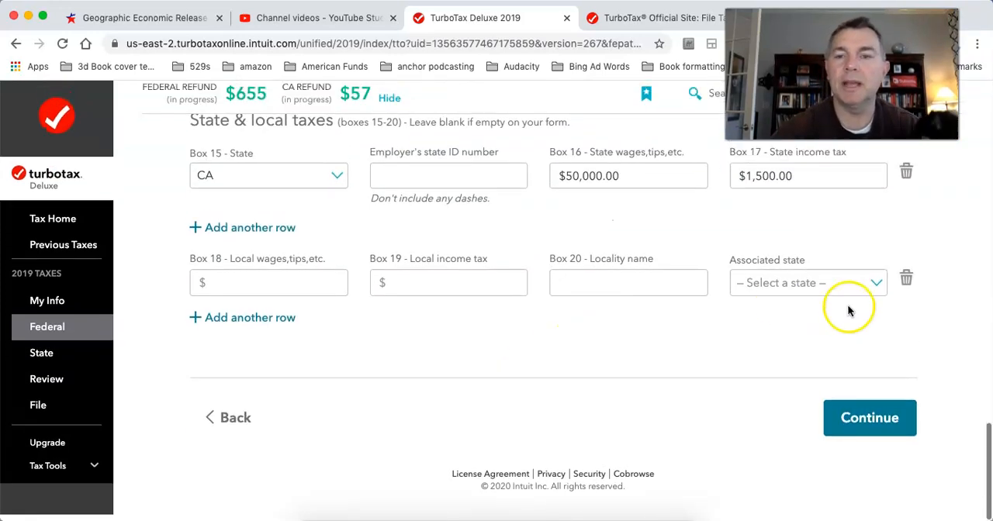
left_click(849, 419)
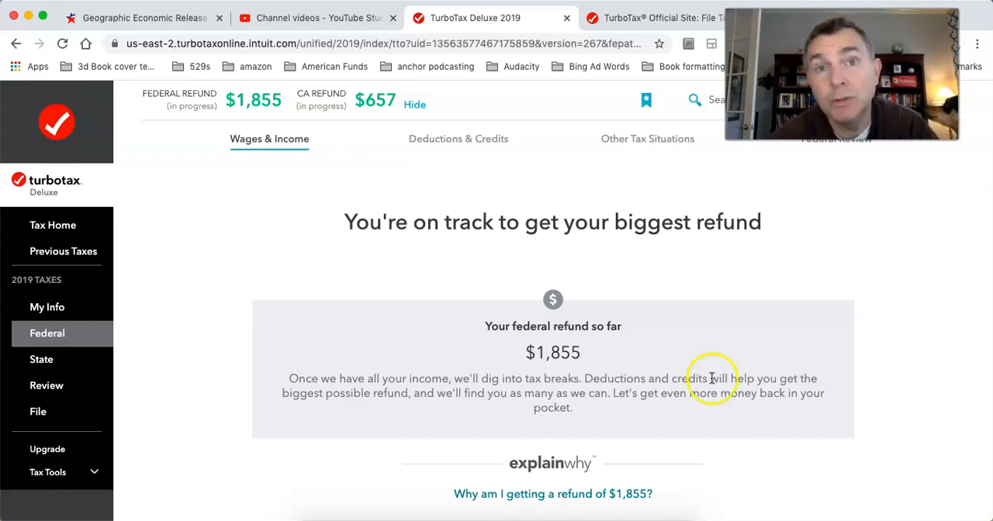
Step: Review the recalculated federal refund summary and proceed to the employer state ID page
scroll(779, 350, "down", 3)
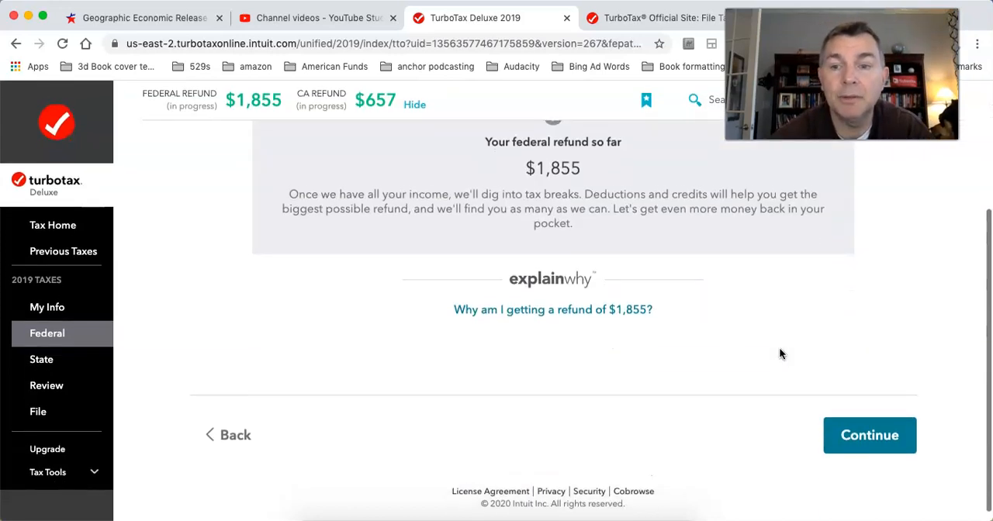
scroll(780, 353, "up", 4)
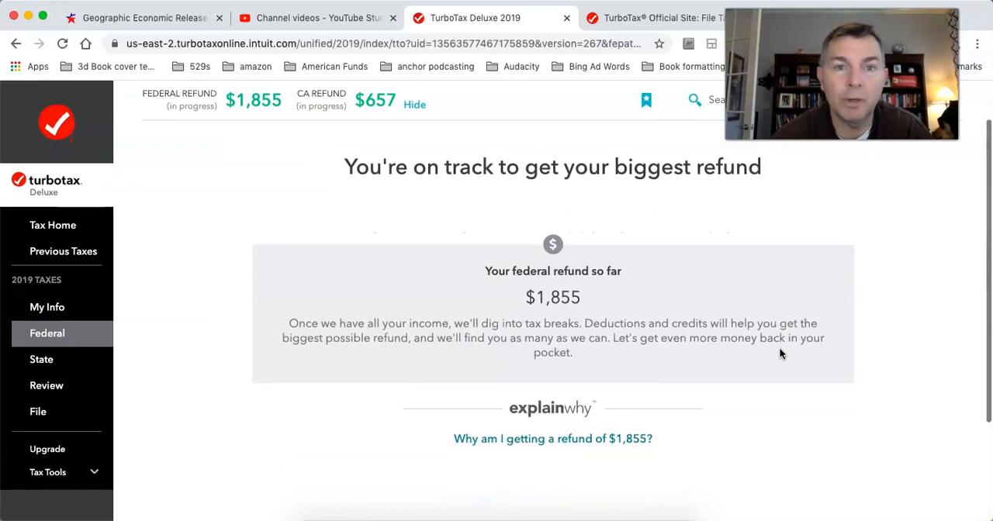
scroll(779, 347, "down", 4)
left_click(890, 433)
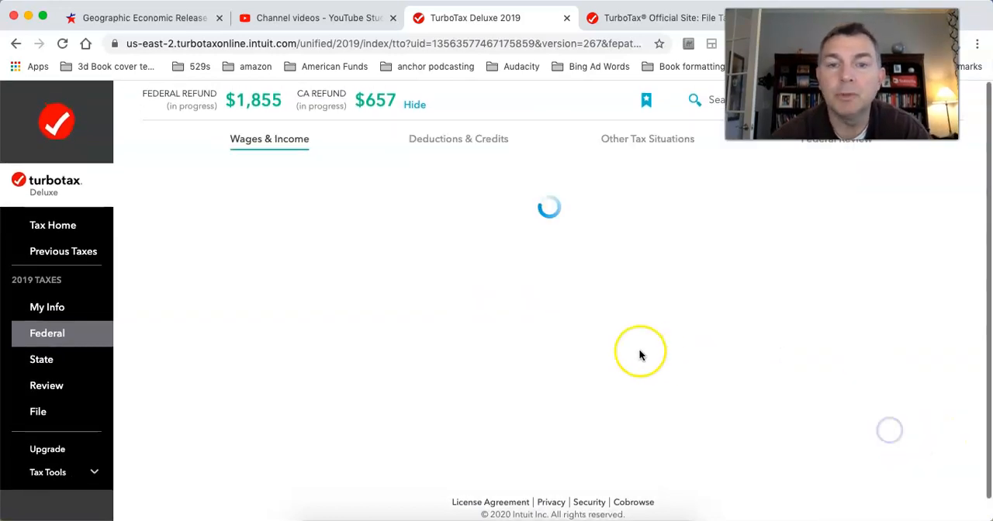
Step: Set the box 16 state wages to 40,000 on the employer state ID page
left_click(675, 392)
left_click(539, 380)
left_click(484, 378)
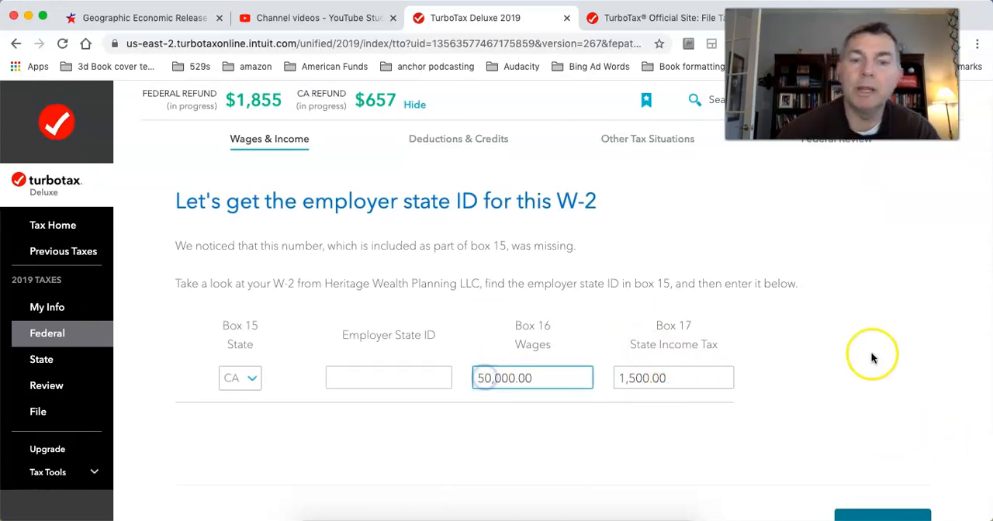
key("Delete")
key("Delete")
key("Delete")
key("Delete")
key("Delete")
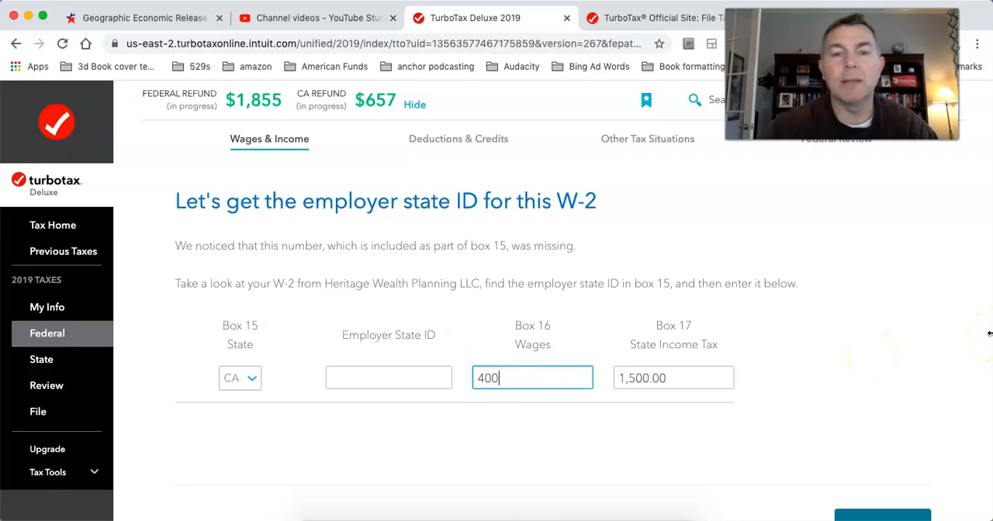
scroll(990, 334, "down", 3)
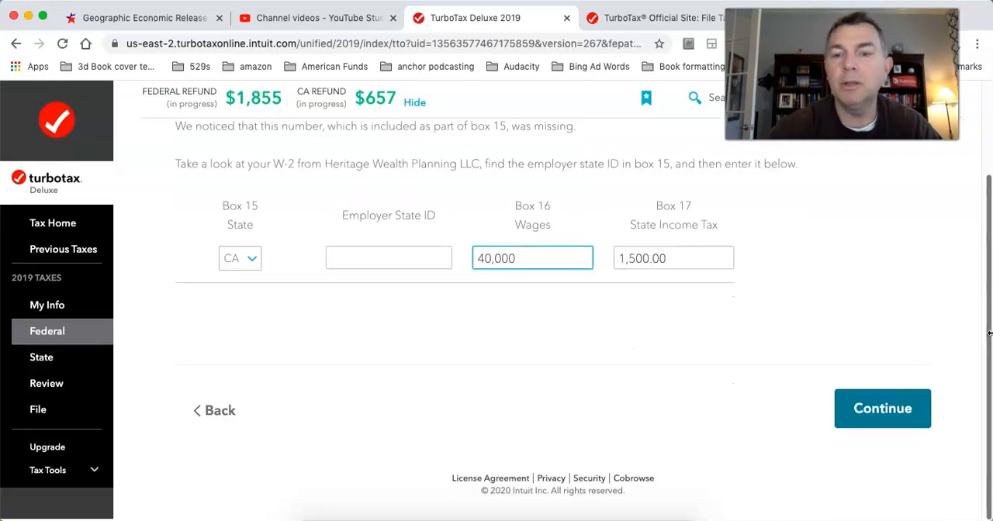
Step: Submit the employer state ID page, set the box 5 Medicare wages to 40,000, and continue
left_click(905, 410)
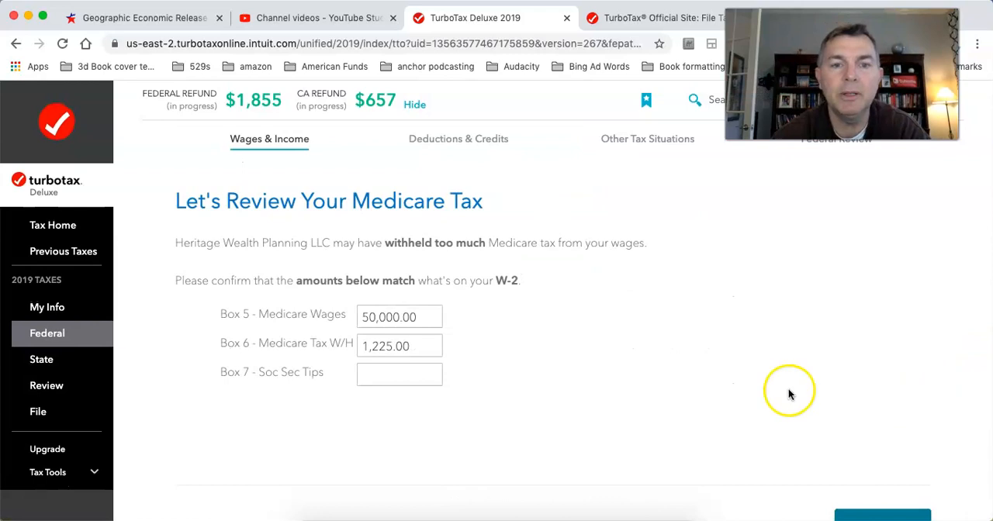
left_click(370, 314)
key("BackSpace")
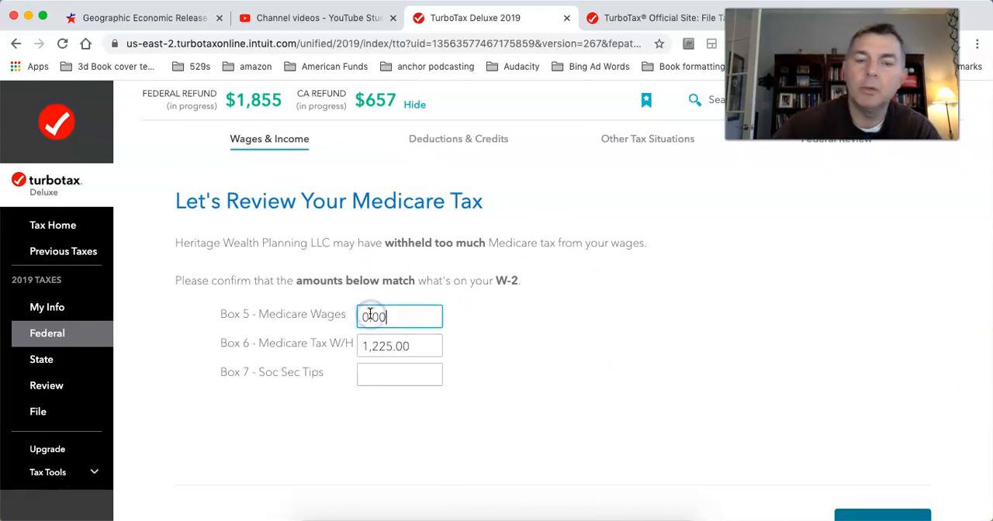
type("4")
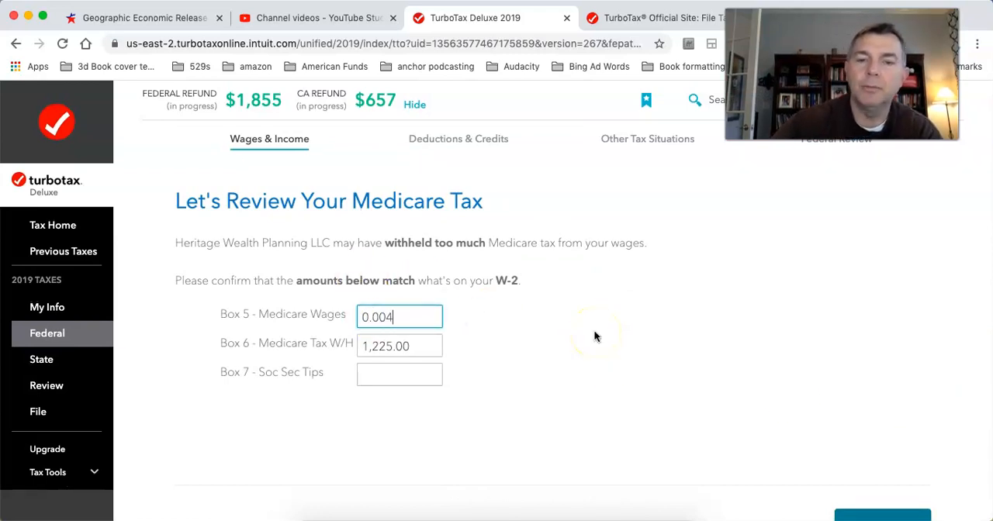
type("0,000")
scroll(643, 325, "down", 3)
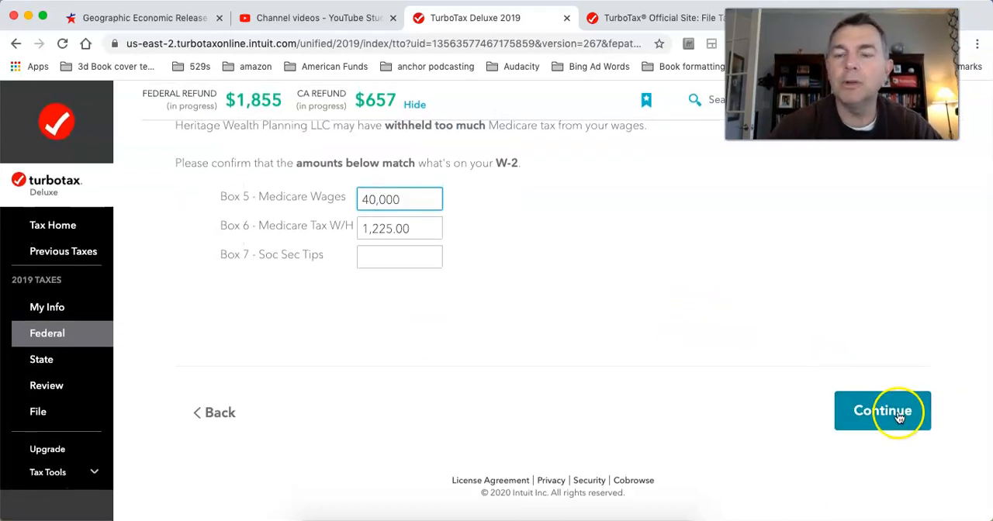
left_click(900, 418)
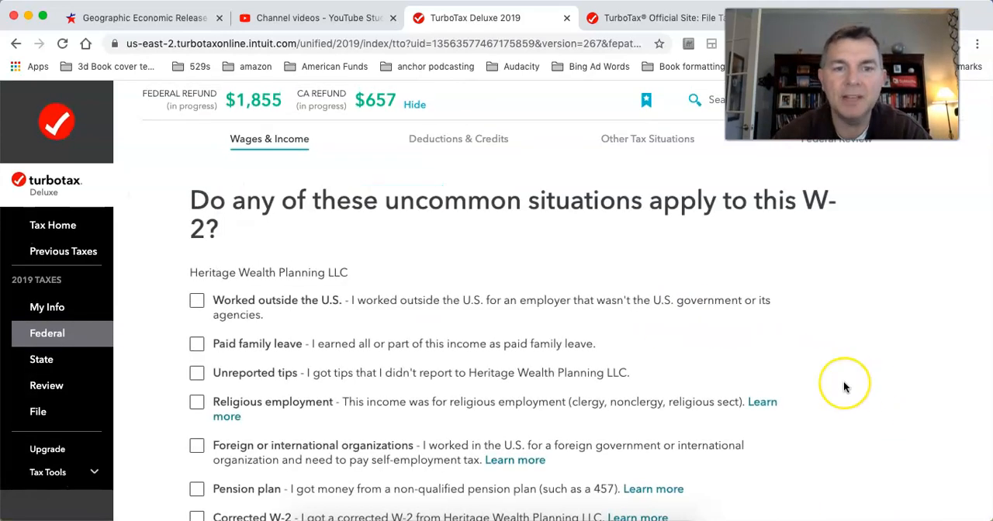
Step: Answer the uncommon situations question for the Heritage Wealth Planning LLC W-2 and finish the W-2 summary
scroll(844, 386, "down", 5)
left_click(198, 335)
left_click(837, 422)
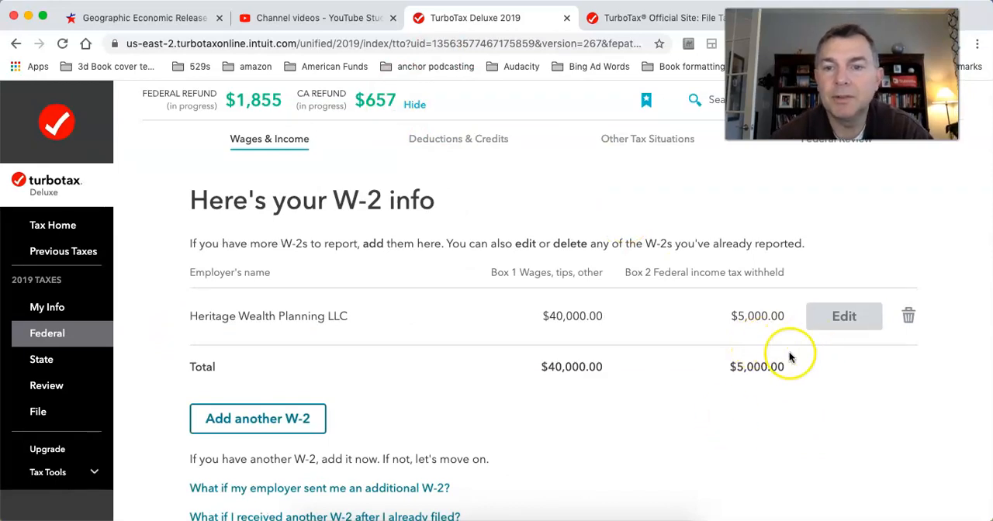
scroll(769, 380, "down", 2)
scroll(769, 383, "down", 3)
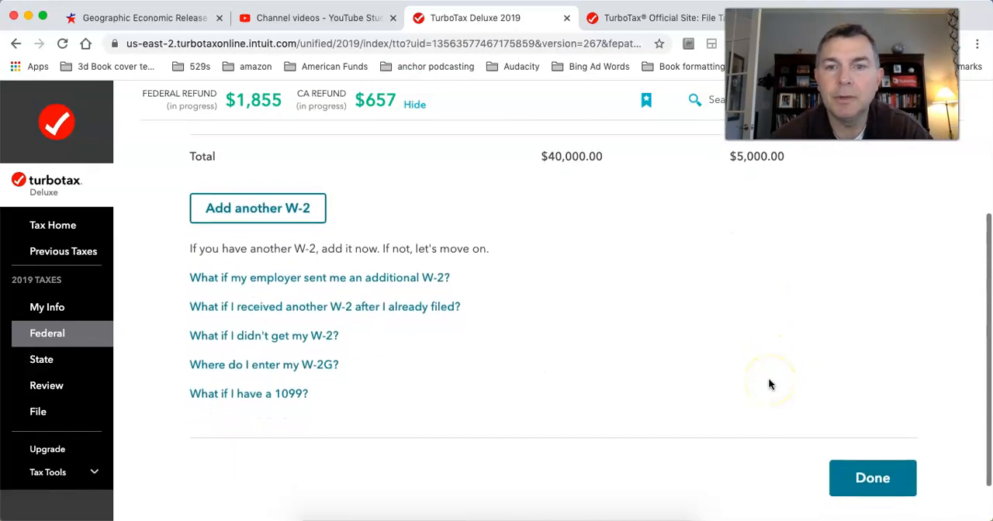
left_click(863, 476)
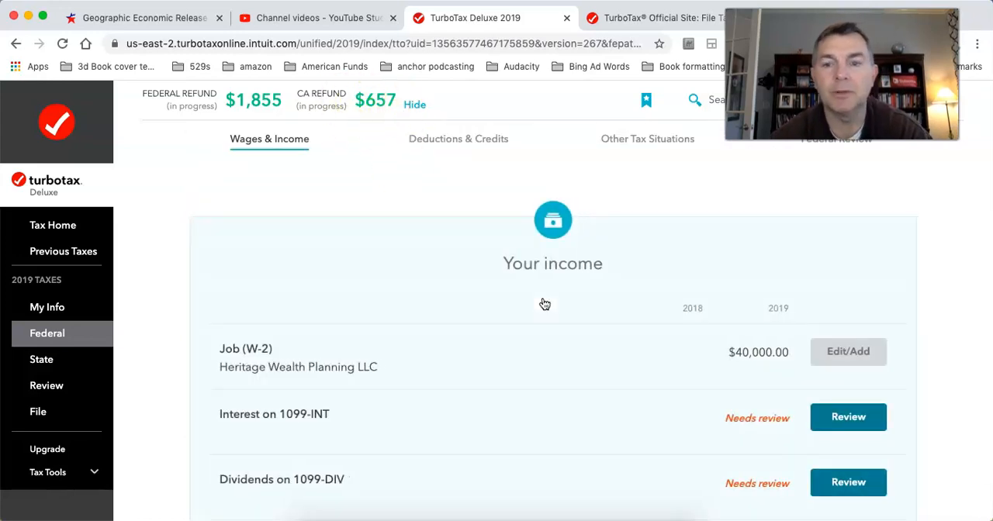
Step: Look over the income overview and switch to the Deductions & Credits section
scroll(545, 304, "down", 1)
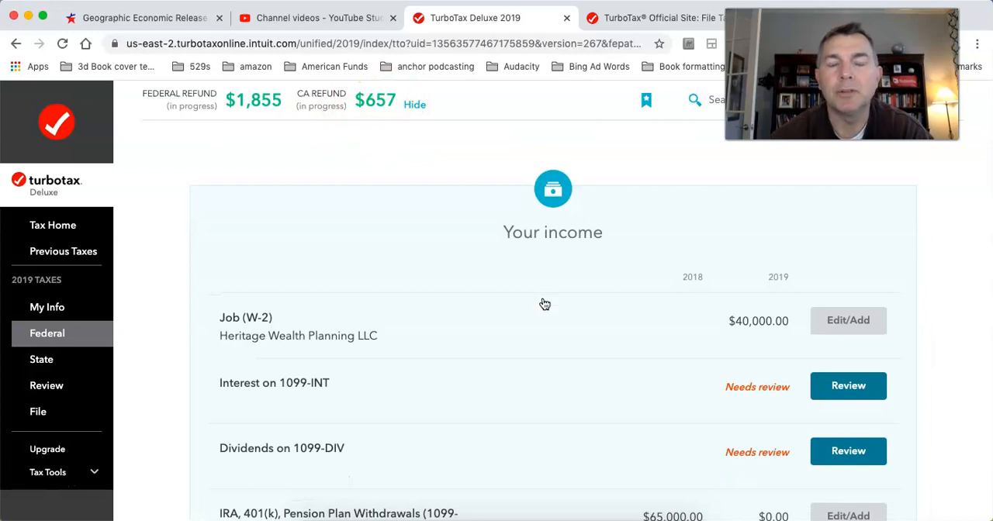
scroll(545, 304, "down", 2)
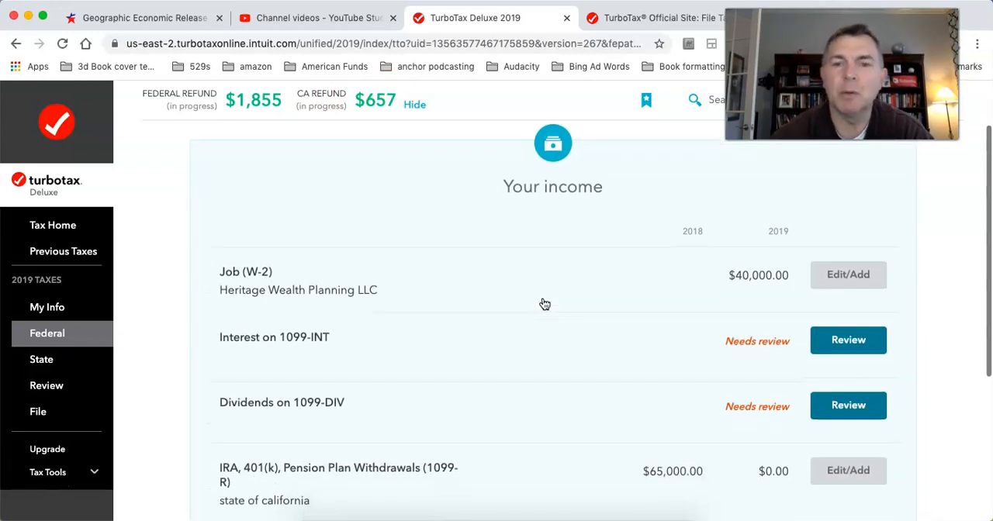
scroll(545, 304, "up", 3)
scroll(545, 304, "down", 1)
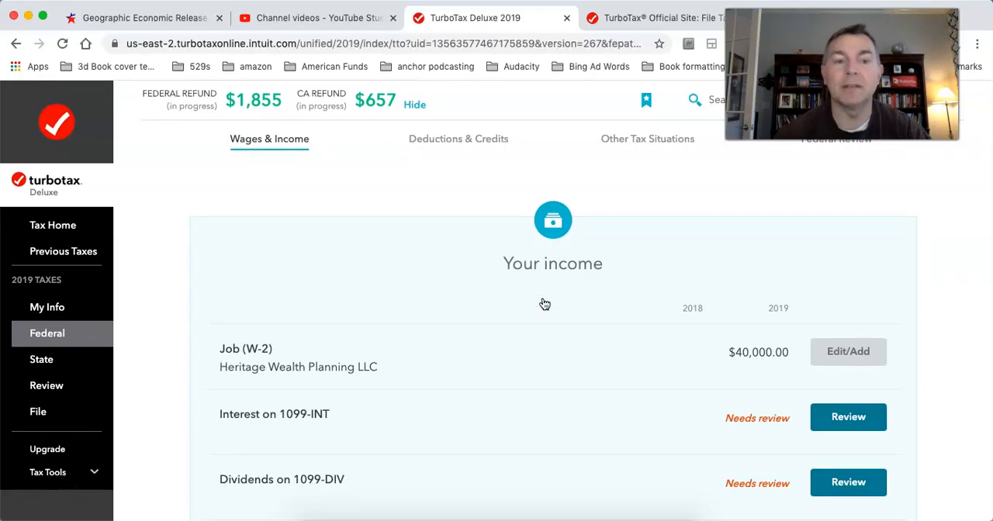
scroll(543, 304, "down", 1)
scroll(541, 304, "up", 1)
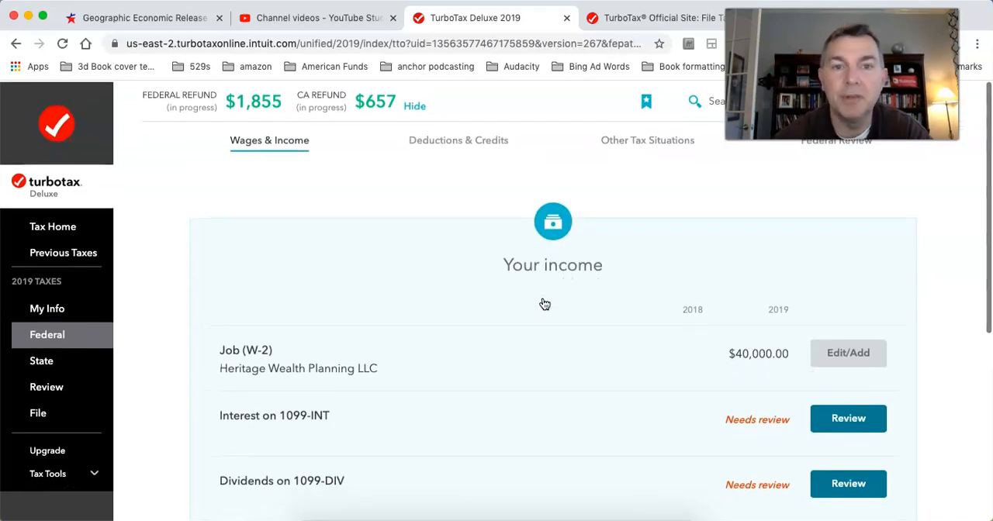
left_click(468, 138)
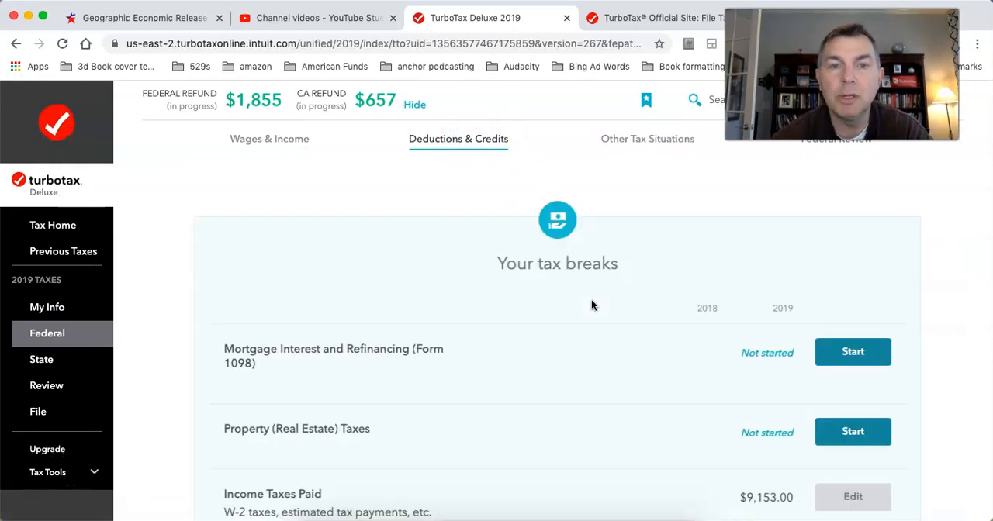
Step: Review the Income Taxes Paid entry and answer No to the extension, applied refund and other payment situations
scroll(592, 303, "down", 5)
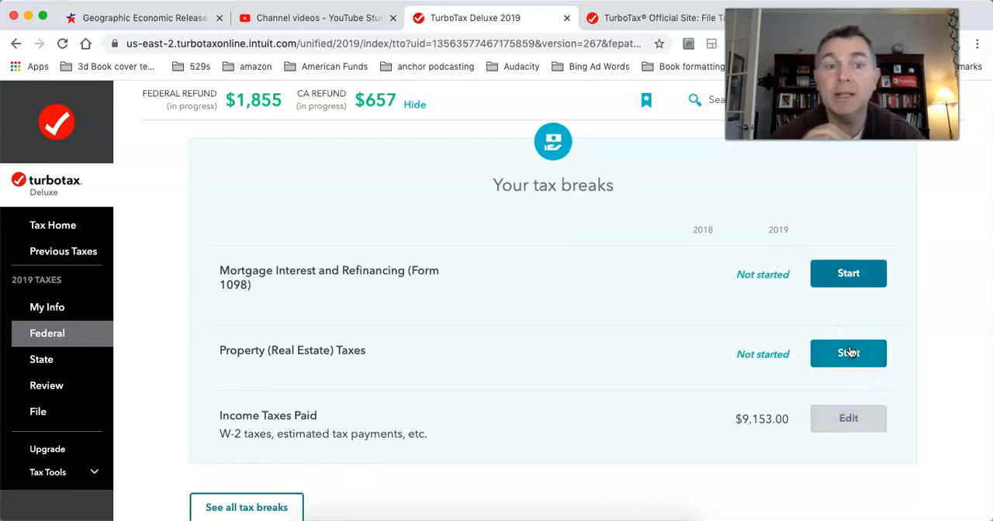
left_click(855, 416)
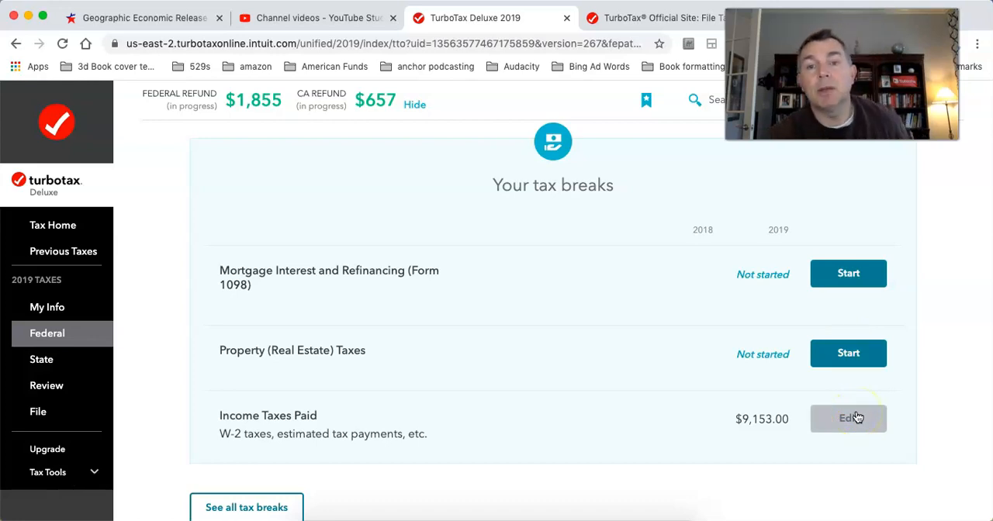
left_click(857, 416)
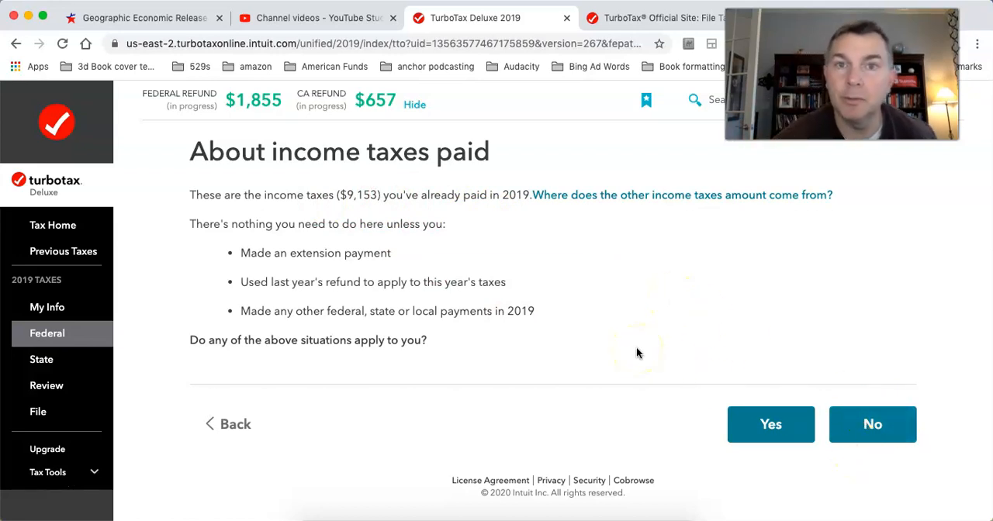
left_click(759, 440)
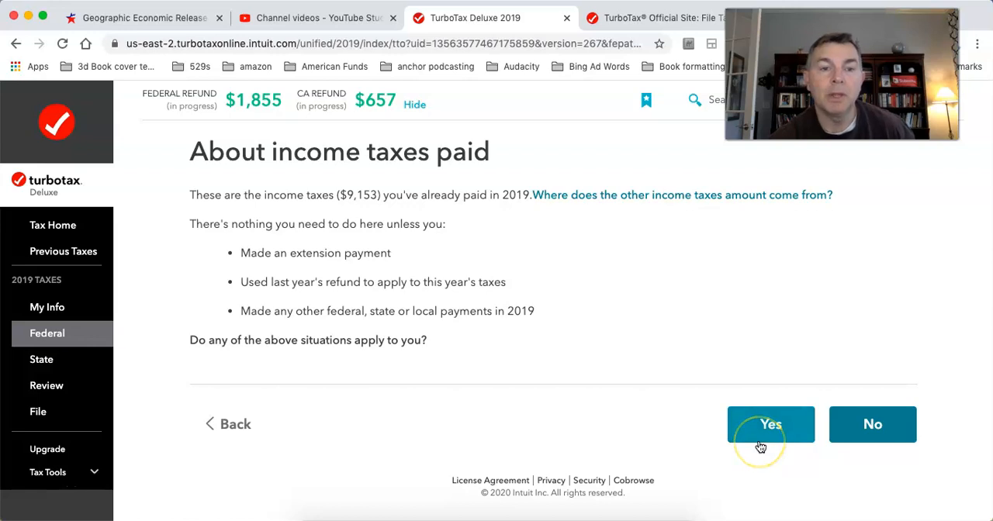
left_click(858, 423)
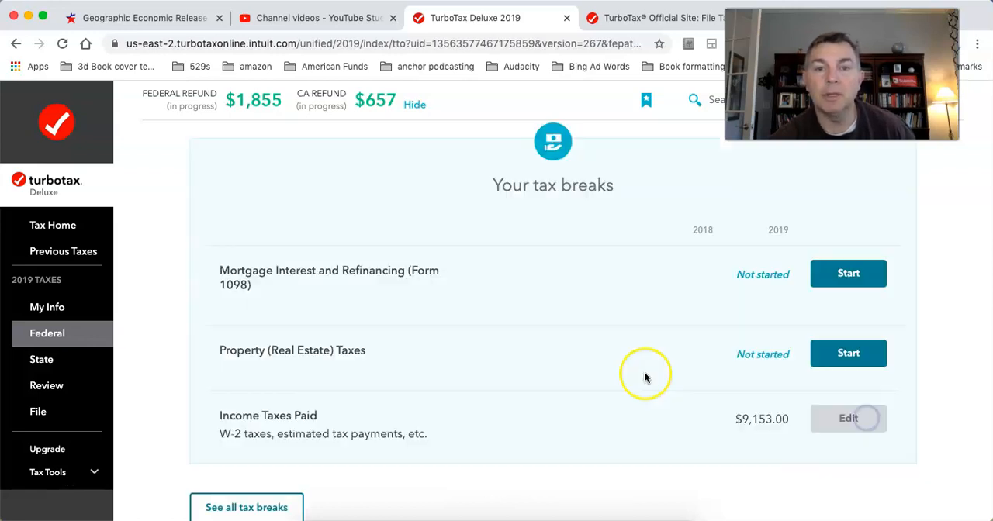
Step: Start the Mortgage Interest and Refinancing (Form 1098) topic and answer Yes to having paid home loans in 2019
scroll(644, 377, "down", 5)
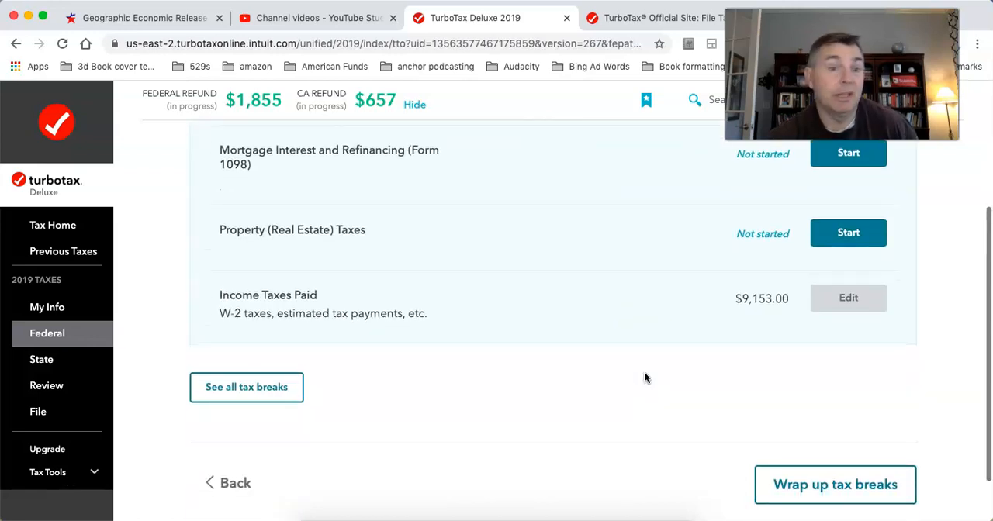
scroll(644, 378, "up", 4)
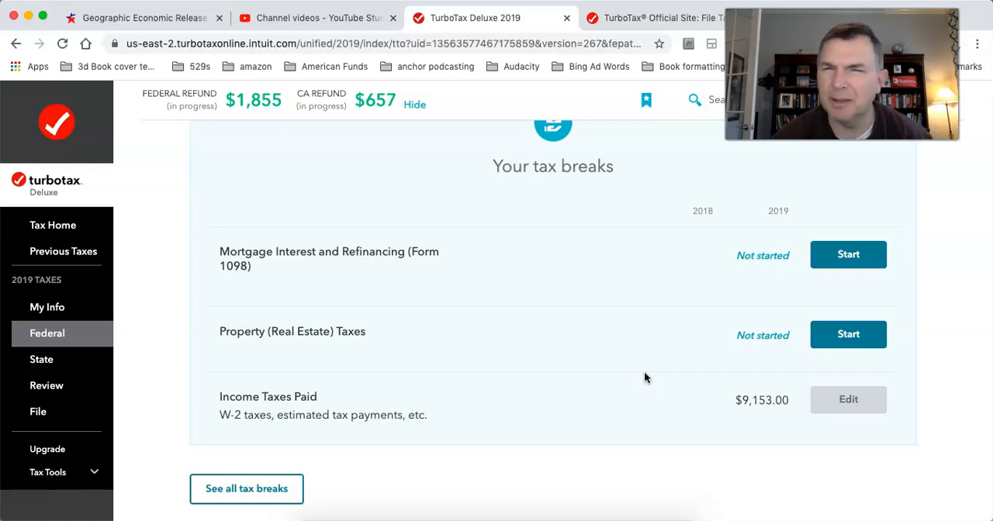
scroll(644, 378, "down", 4)
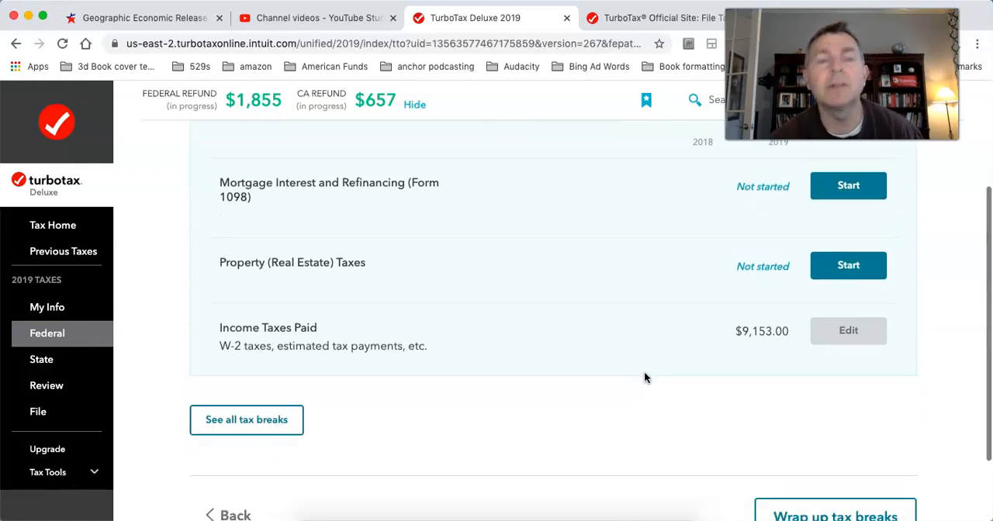
scroll(776, 290, "up", 6)
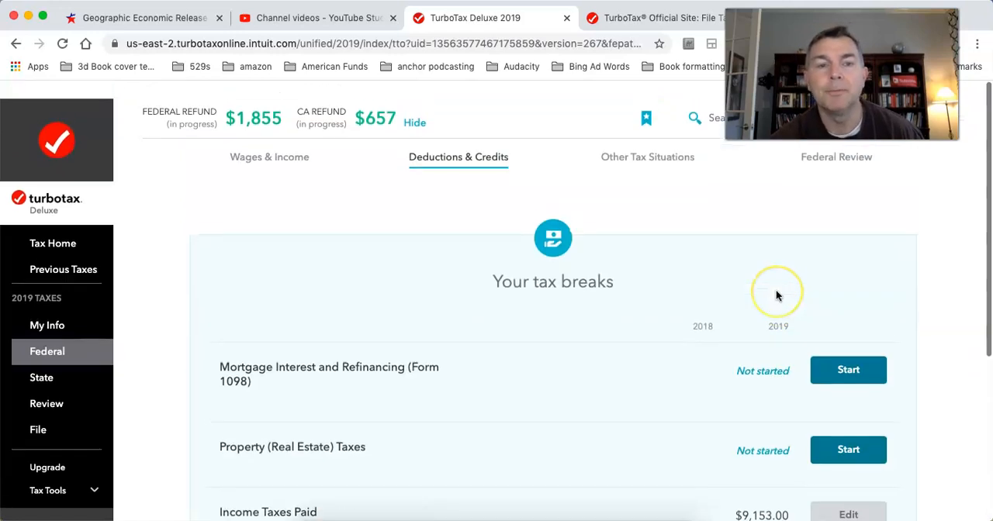
scroll(776, 295, "down", 3)
scroll(776, 295, "up", 3)
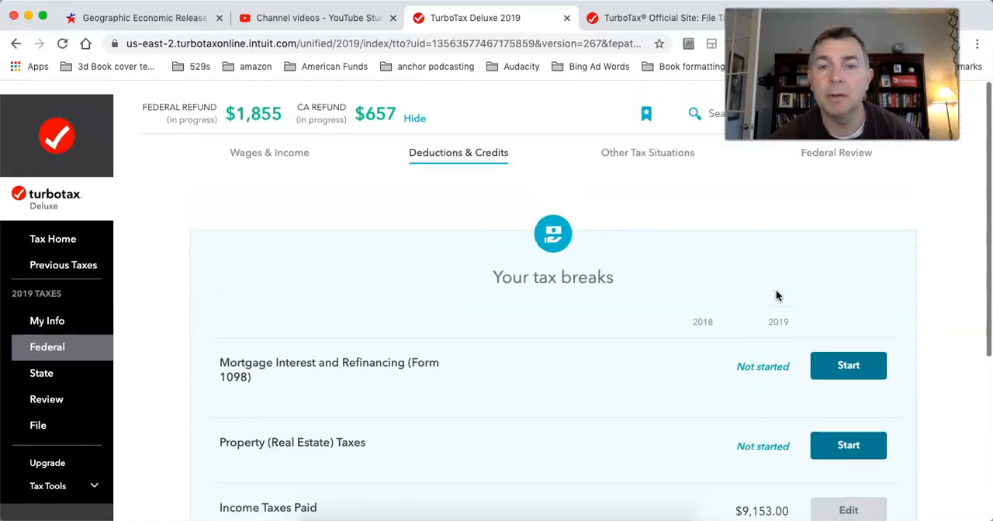
left_click(782, 305)
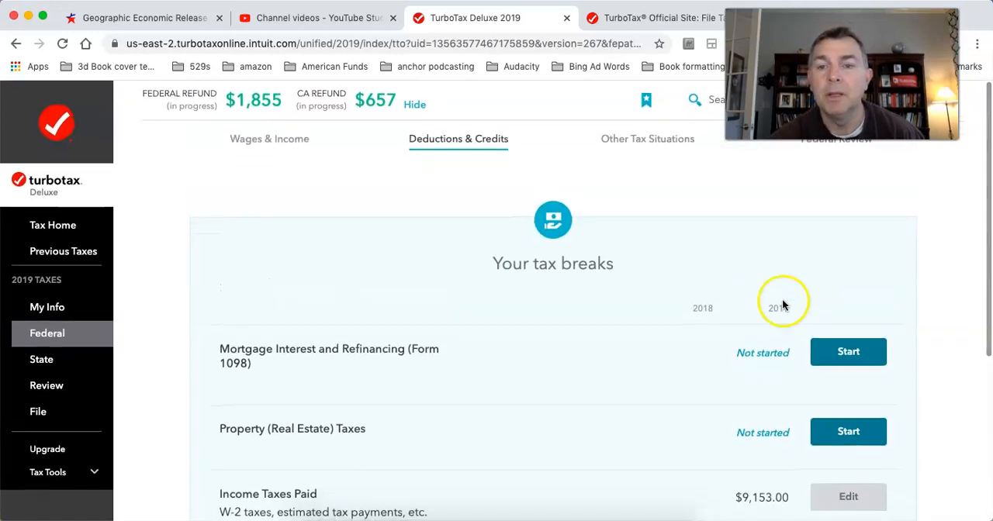
left_click(831, 363)
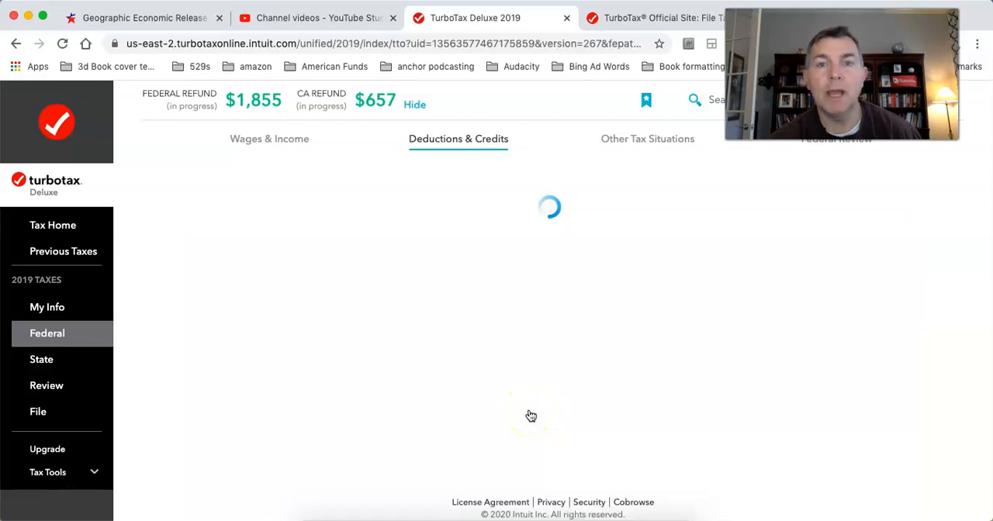
scroll(528, 414, "down", 5)
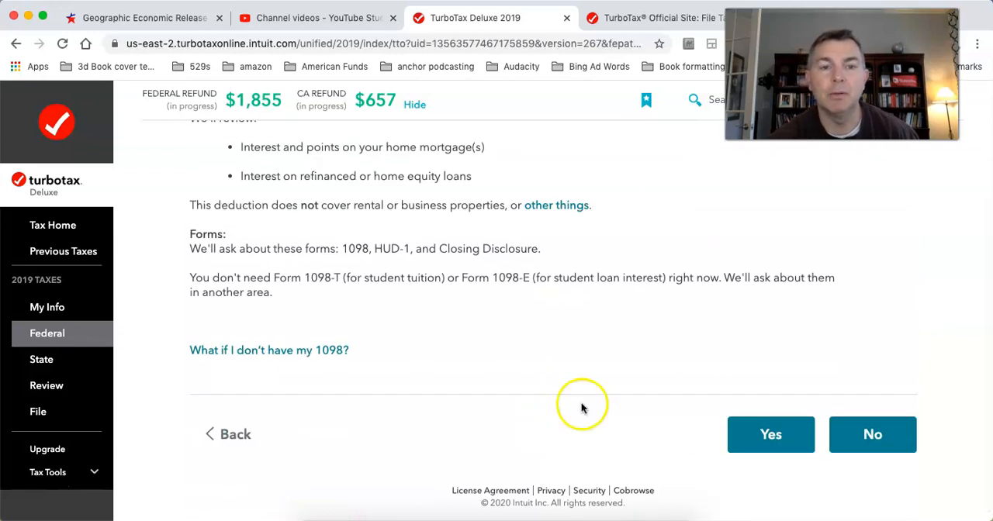
scroll(877, 440, "up", 5)
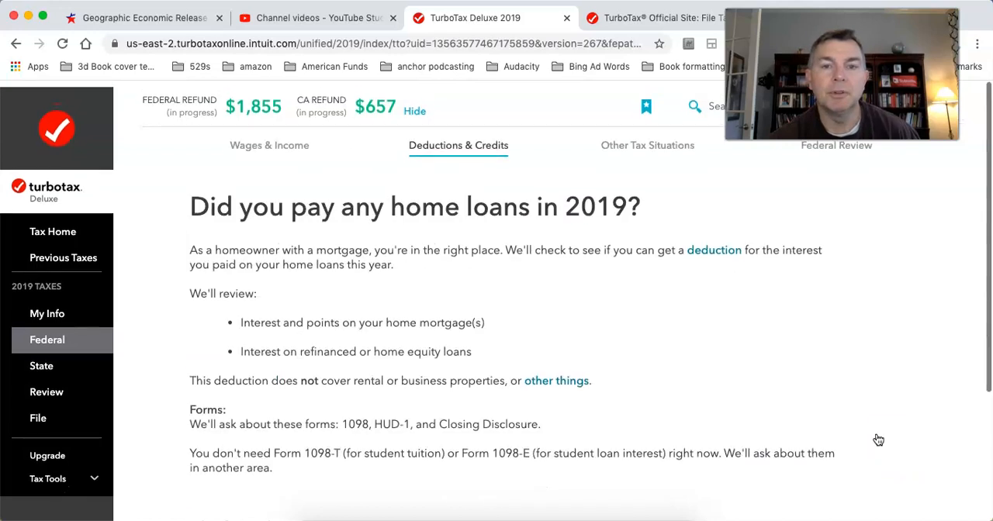
scroll(878, 440, "down", 5)
left_click(772, 427)
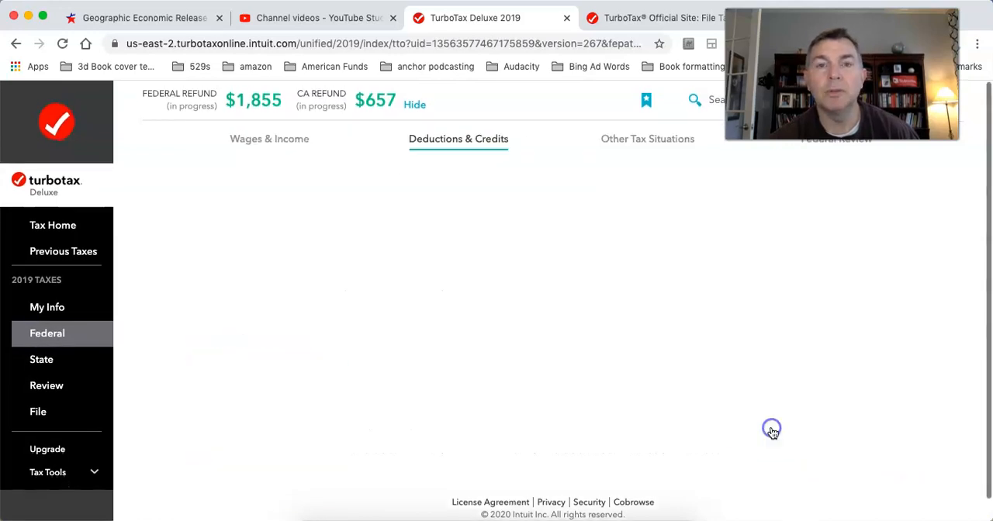
Step: Enter penfed as the mortgage lender and choose "None of these apply" for the uncommon loan situations
left_click(394, 296)
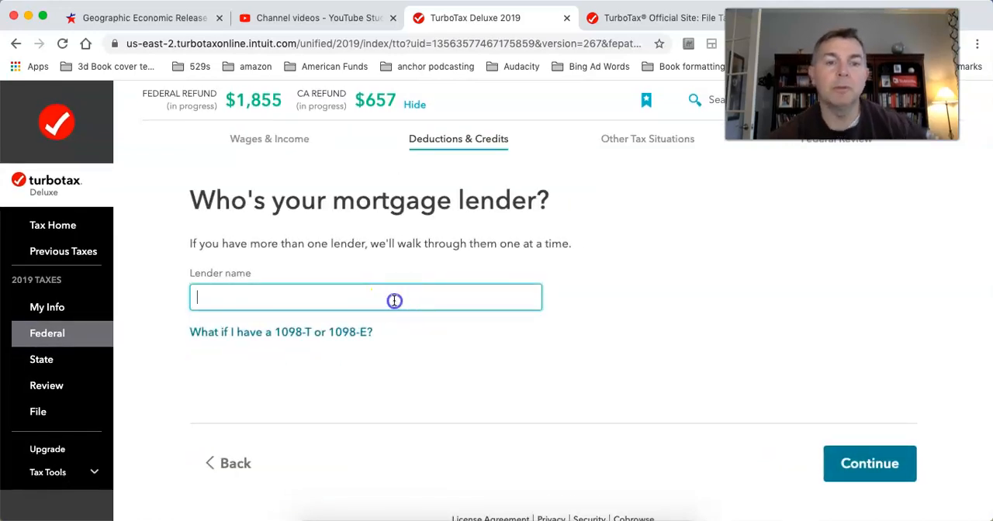
type("penfed")
left_click(863, 463)
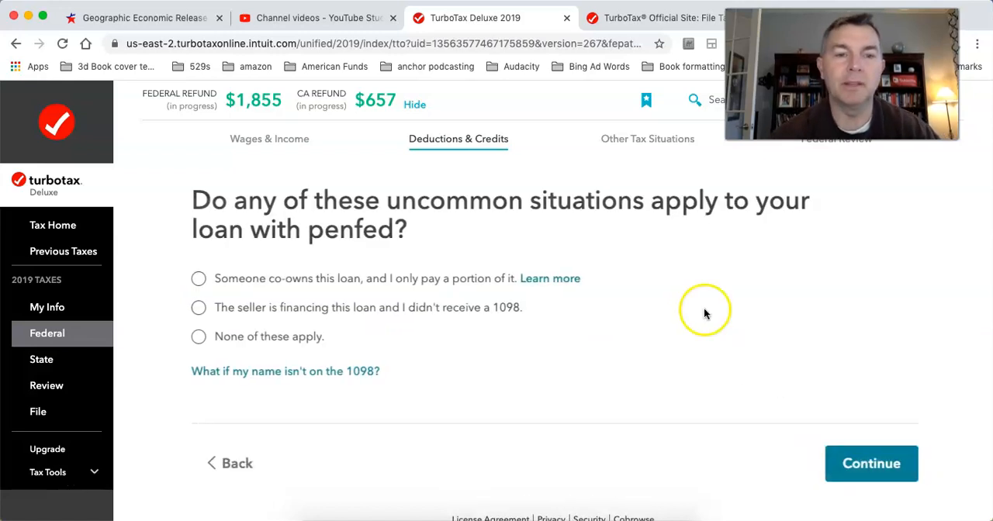
left_click(198, 337)
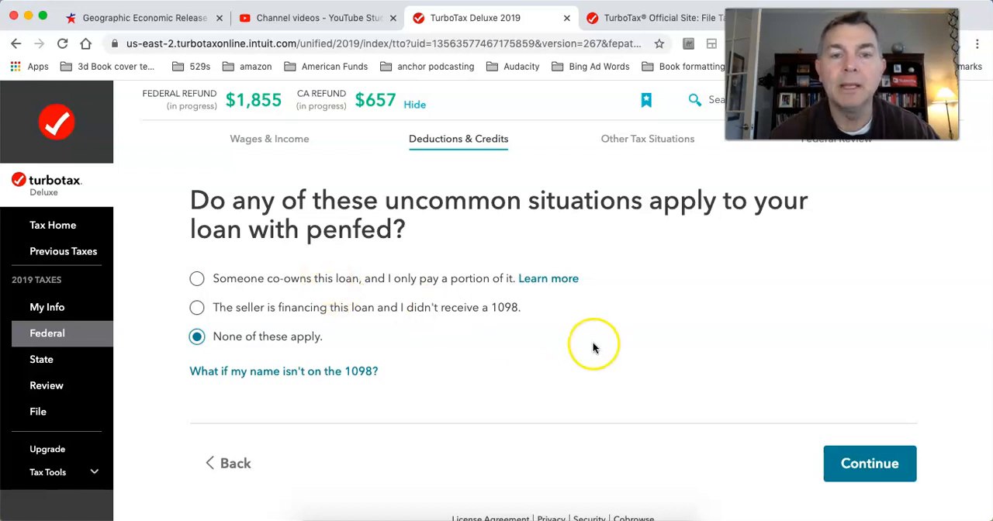
left_click(858, 463)
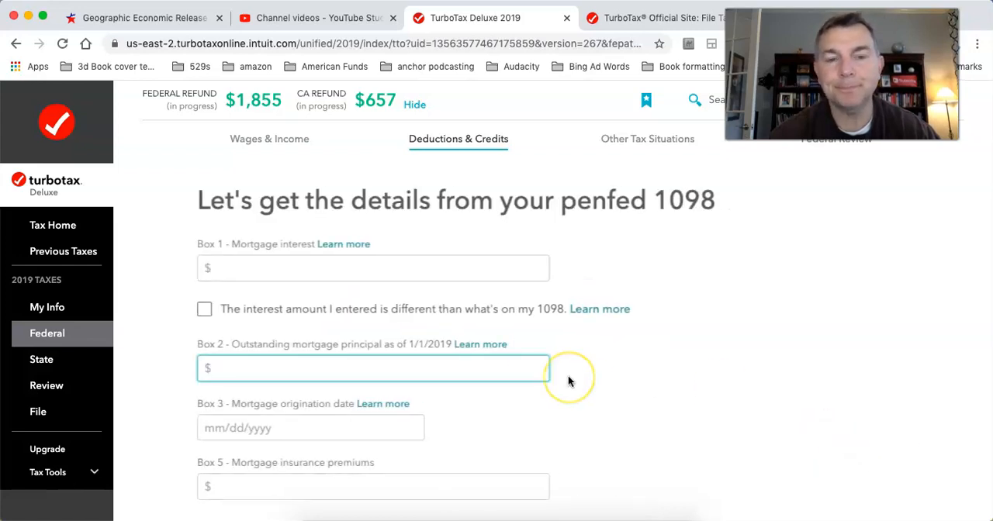
Step: Enter $10,000 of mortgage interest and an origination date of 01/01/2015 on the penfed 1098 and submit the details
left_click(308, 271)
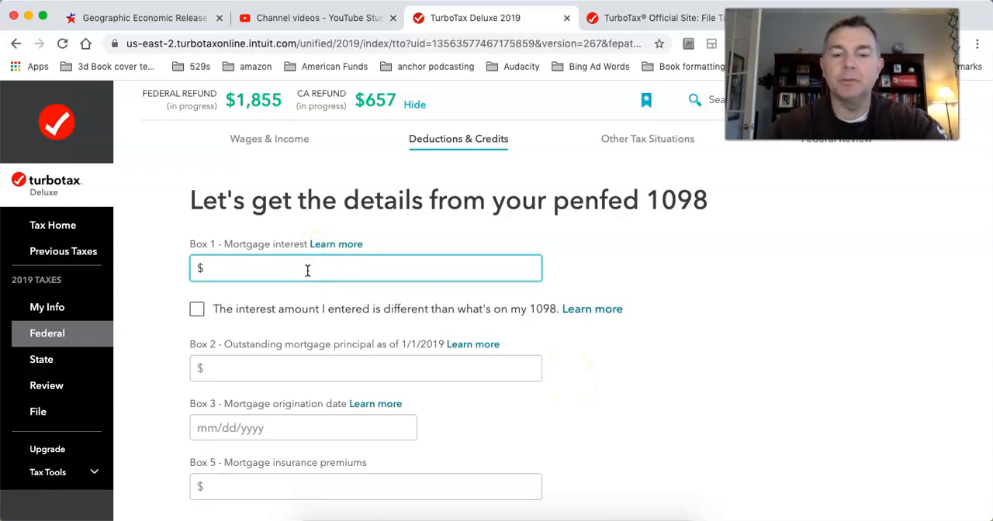
type("100000")
scroll(548, 343, "down", 5)
left_click(856, 433)
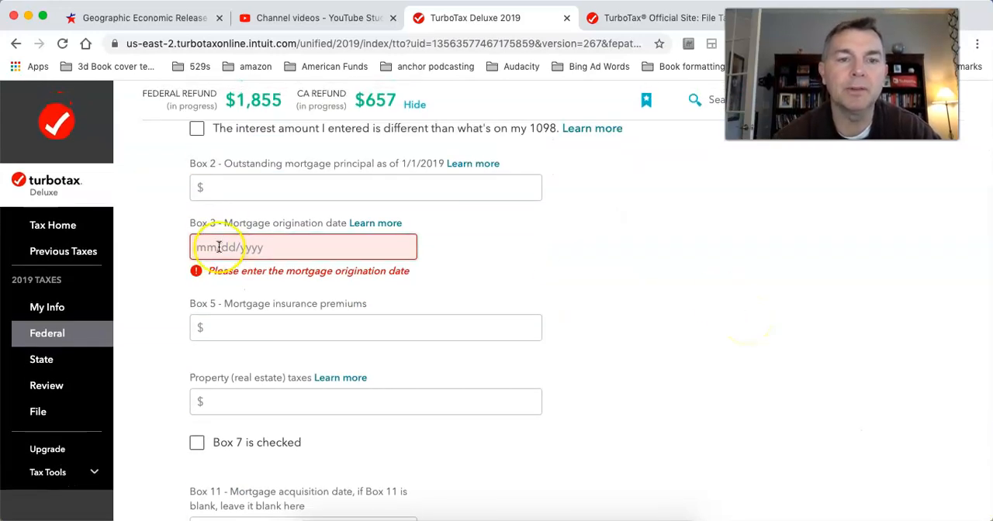
left_click(205, 247)
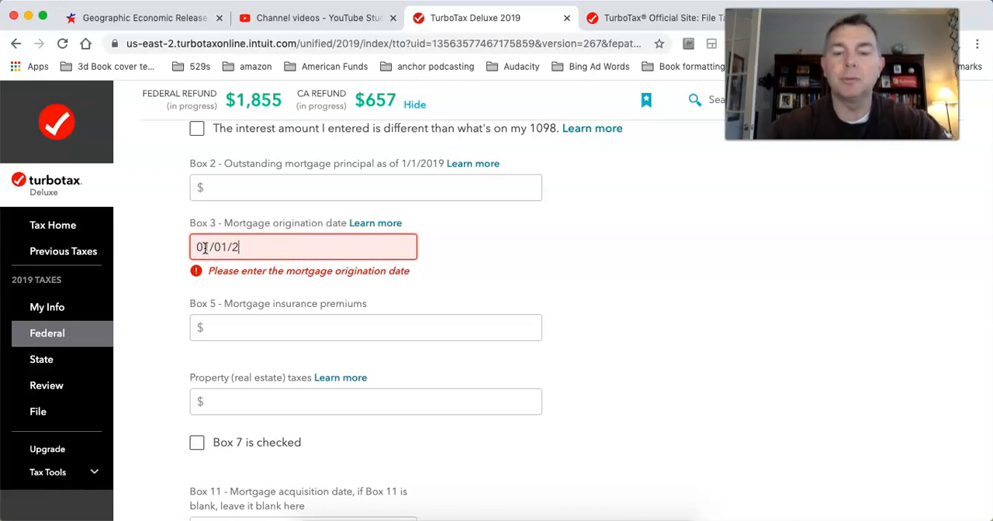
type("01/01/2019")
scroll(702, 295, "down", 3)
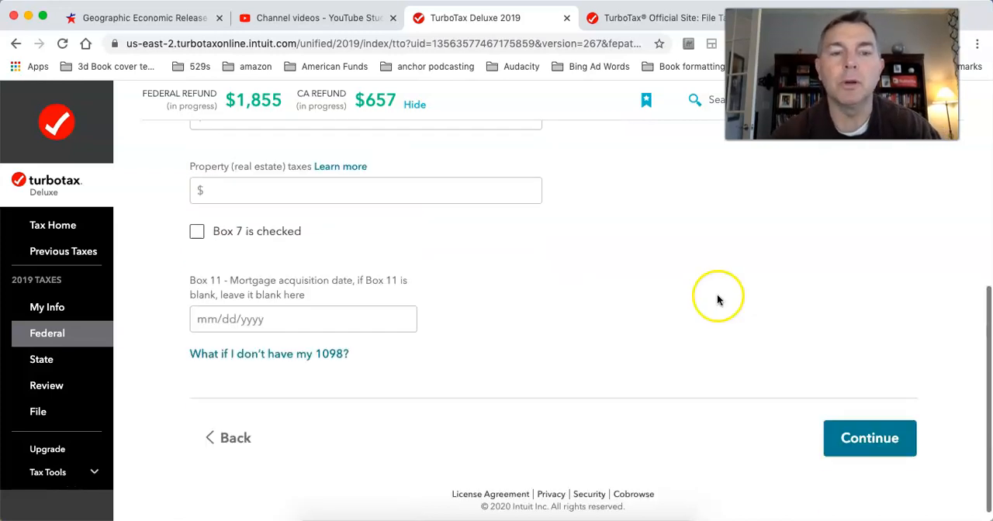
left_click(890, 425)
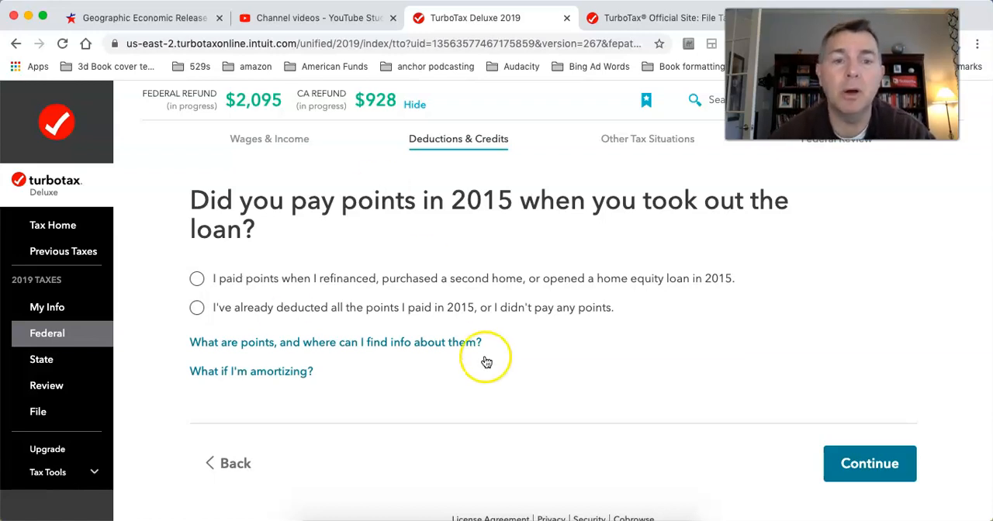
Step: Answer that no points from 2015 remain to deduct and that the loan wasn't paid off or refinanced in 2019
left_click(198, 307)
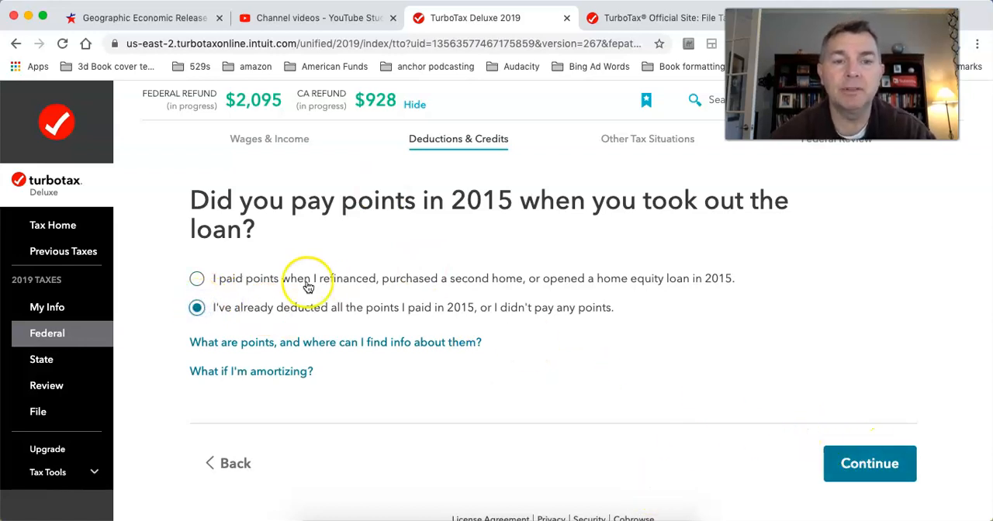
left_click(859, 464)
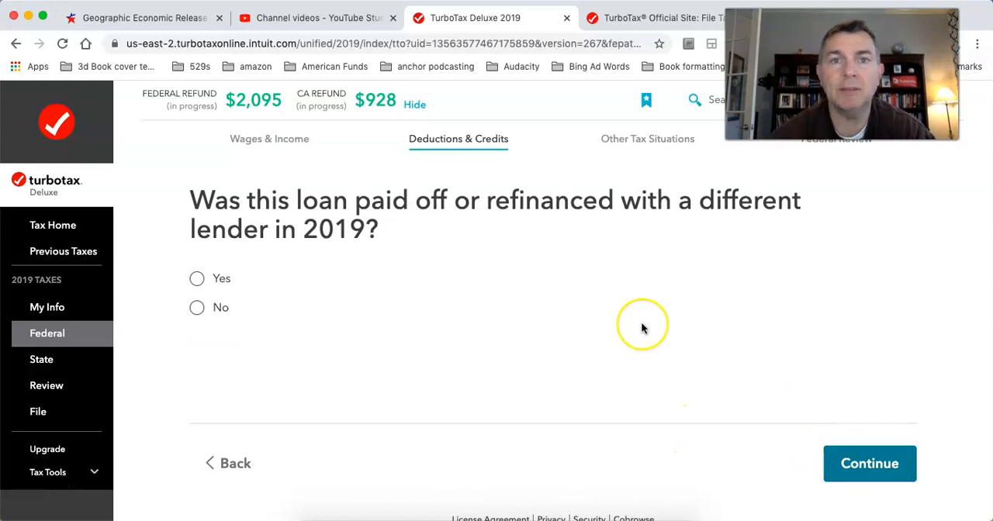
left_click(197, 308)
left_click(863, 476)
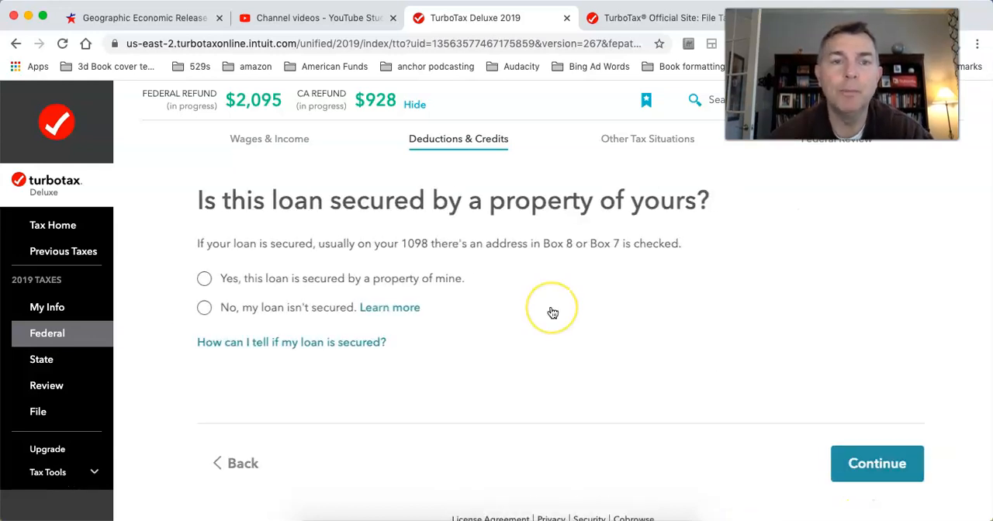
Step: Mark the loan as secured by own property and as the original home loan, and continue past the tax break summary
left_click(197, 278)
left_click(885, 463)
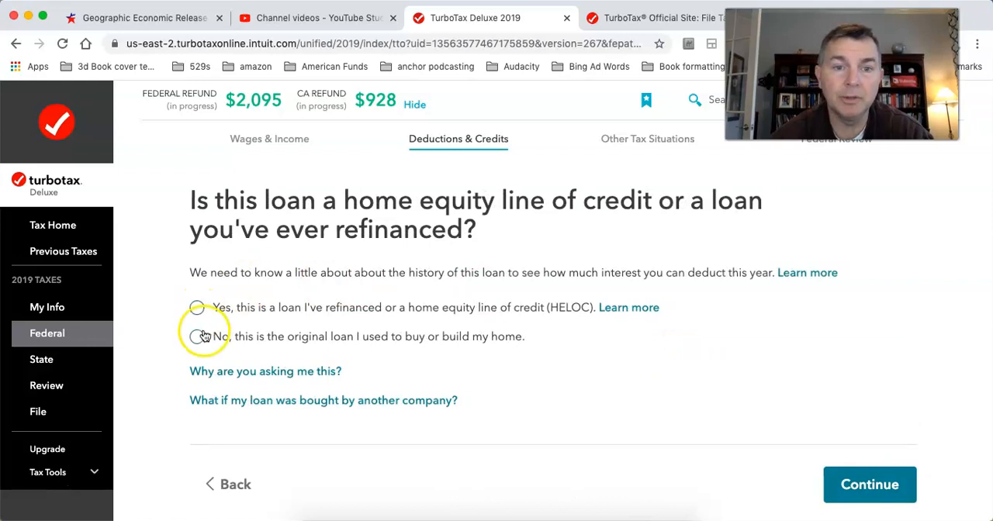
left_click(198, 337)
left_click(838, 481)
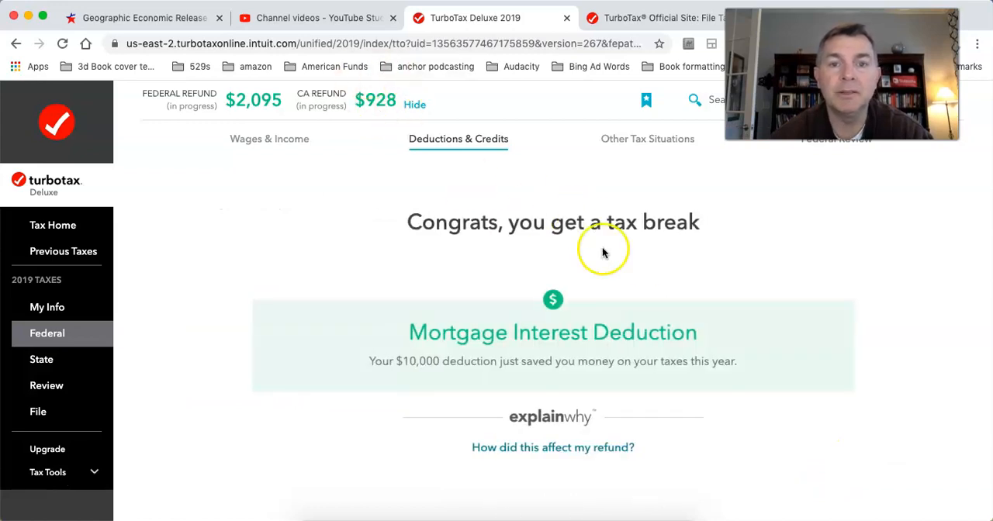
scroll(602, 249, "down", 5)
left_click(864, 421)
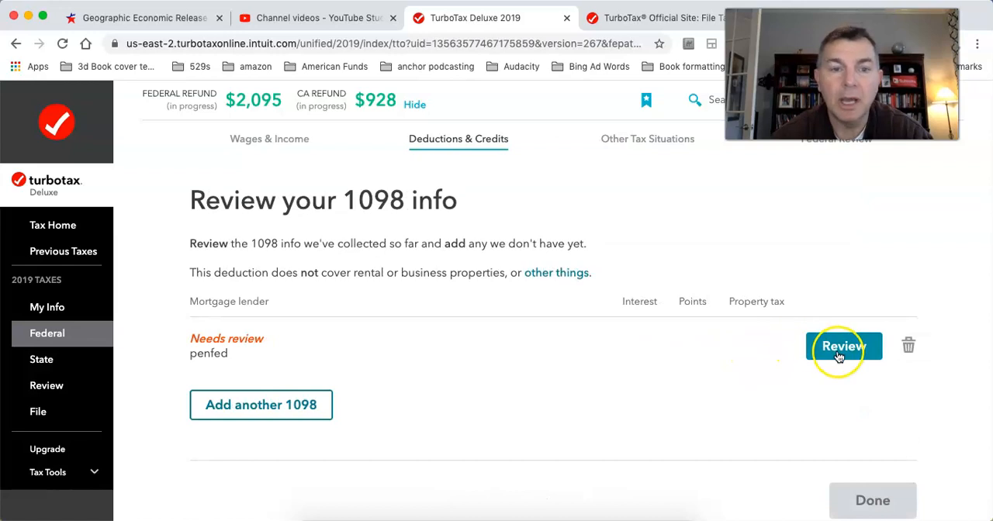
Step: Reopen the penfed 1098 for review and add $5,000 of property (real estate) taxes to its details
left_click(841, 351)
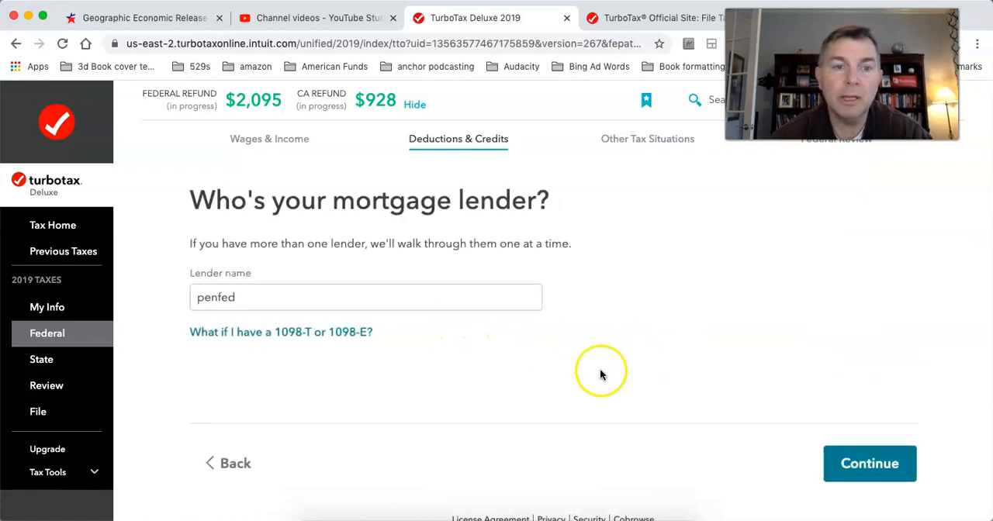
left_click(886, 461)
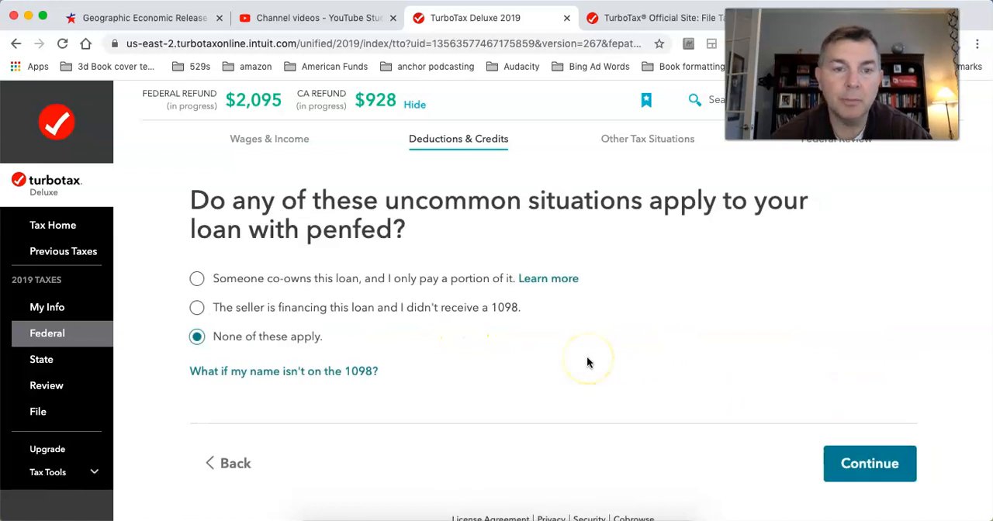
left_click(849, 465)
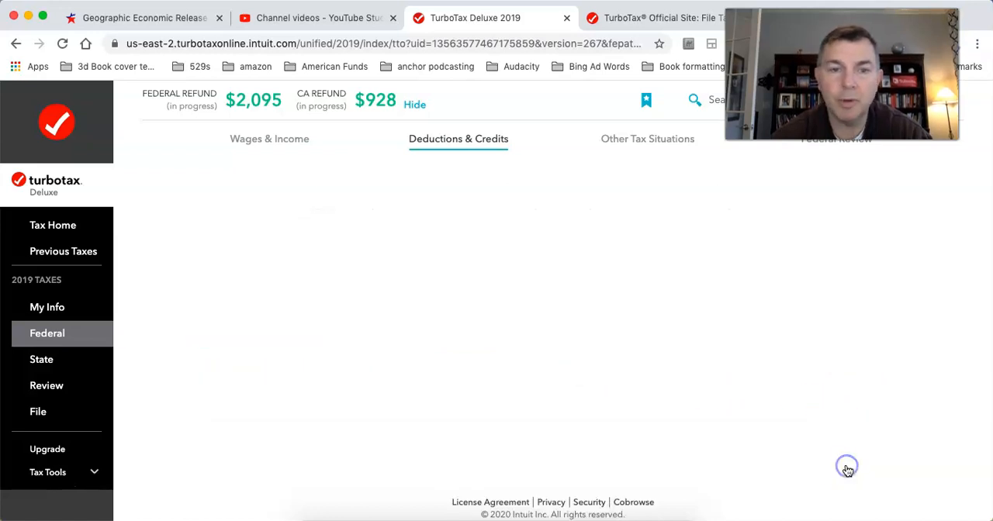
scroll(657, 397, "down", 5)
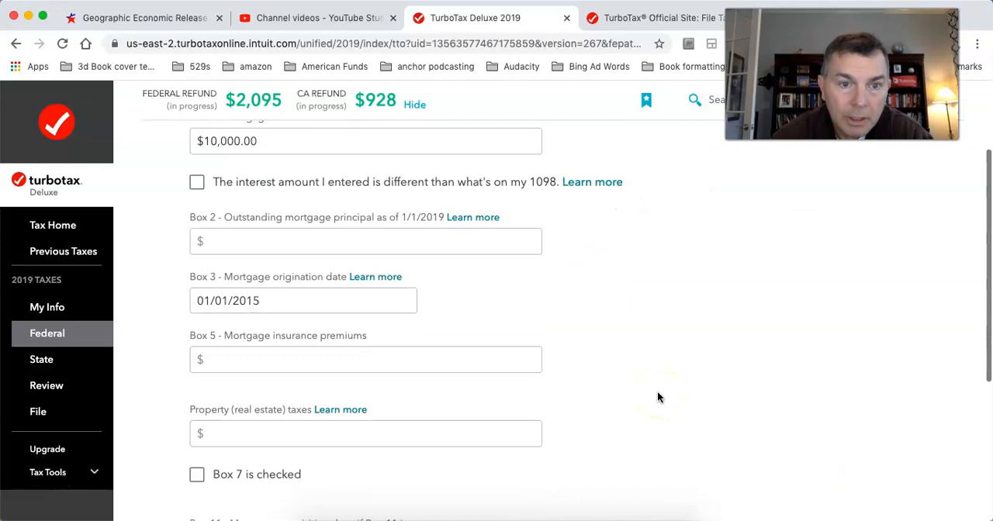
left_click(295, 380)
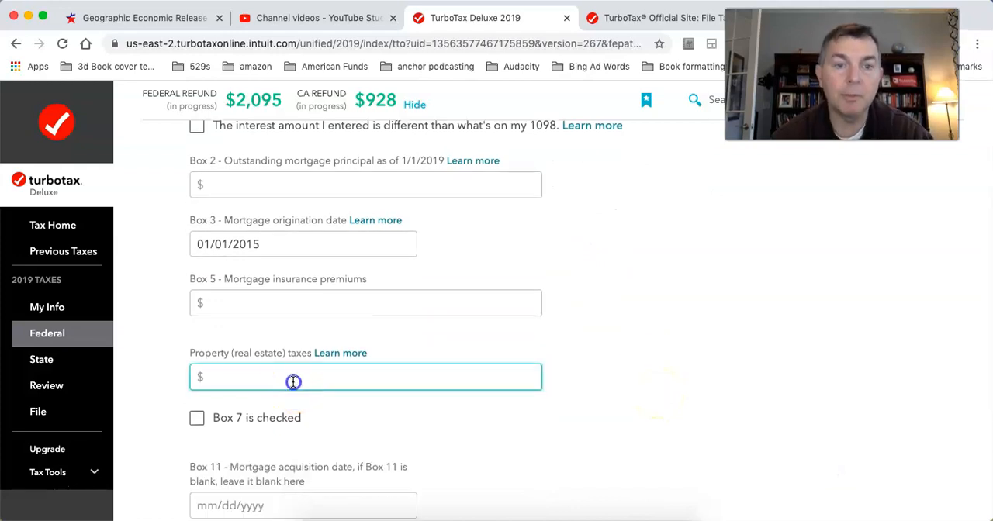
type("5,")
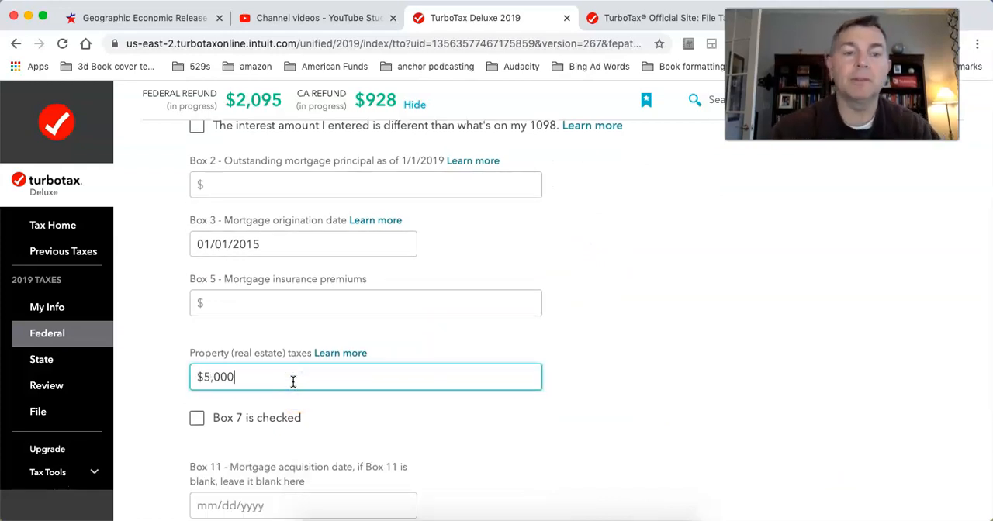
type("000")
scroll(750, 339, "down", 5)
left_click(866, 419)
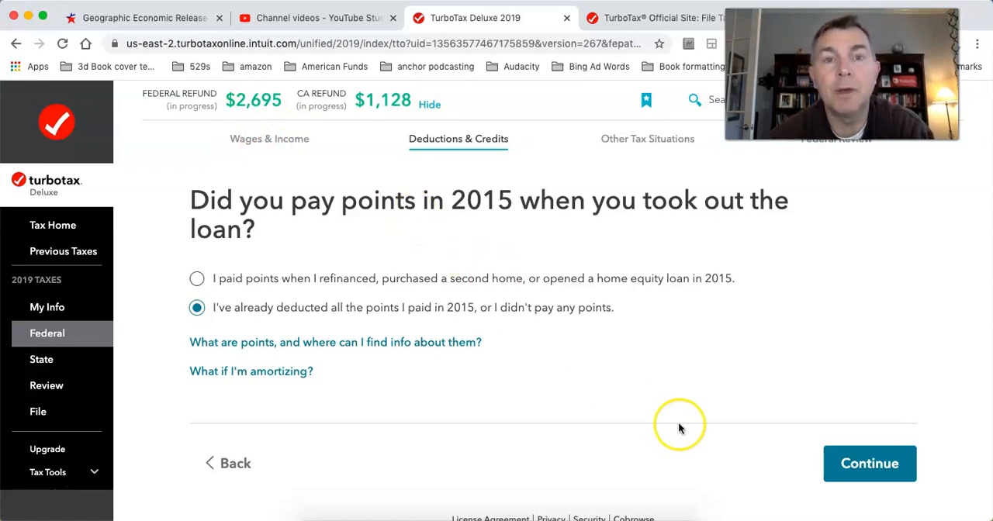
Step: Keep the existing answers to the remaining penfed loan questions and return to the 1098 review list
left_click(856, 463)
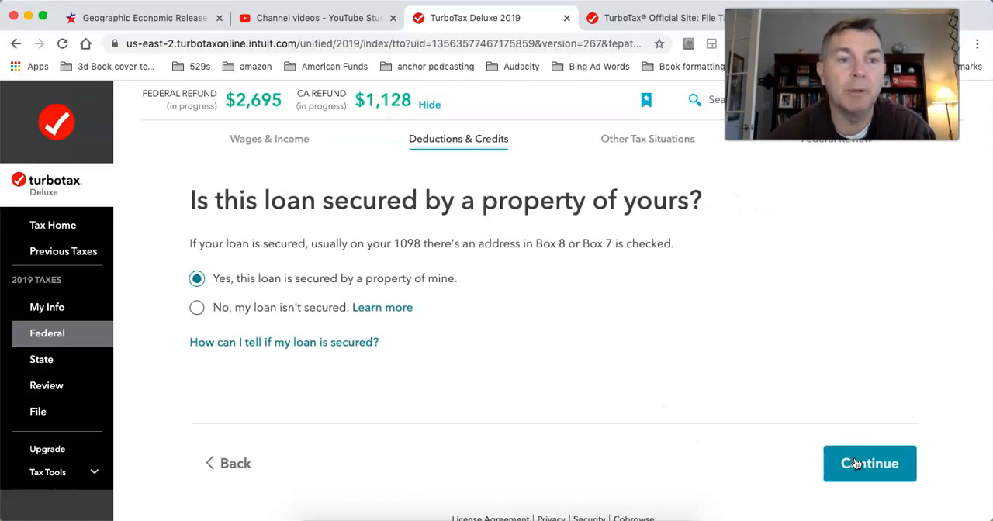
left_click(856, 463)
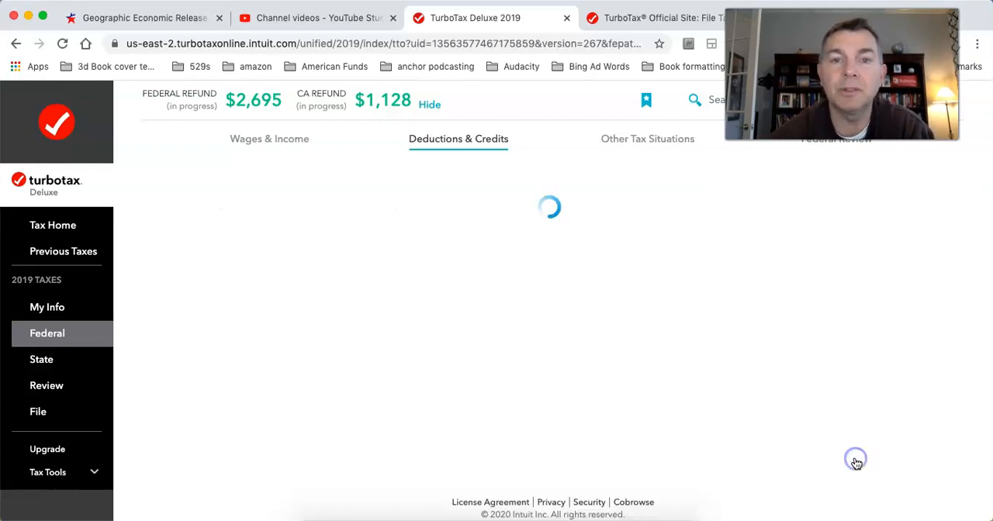
left_click(856, 483)
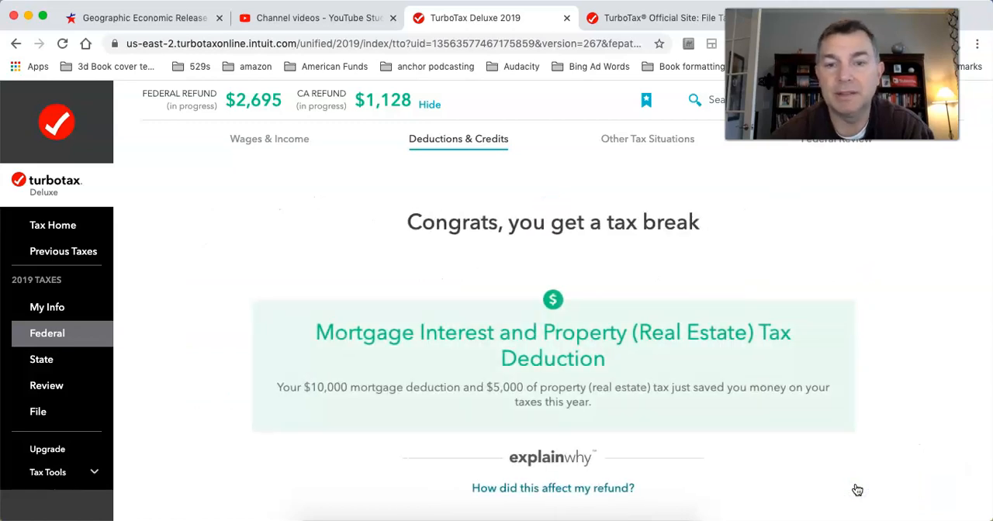
scroll(860, 429, "down", 3)
left_click(862, 432)
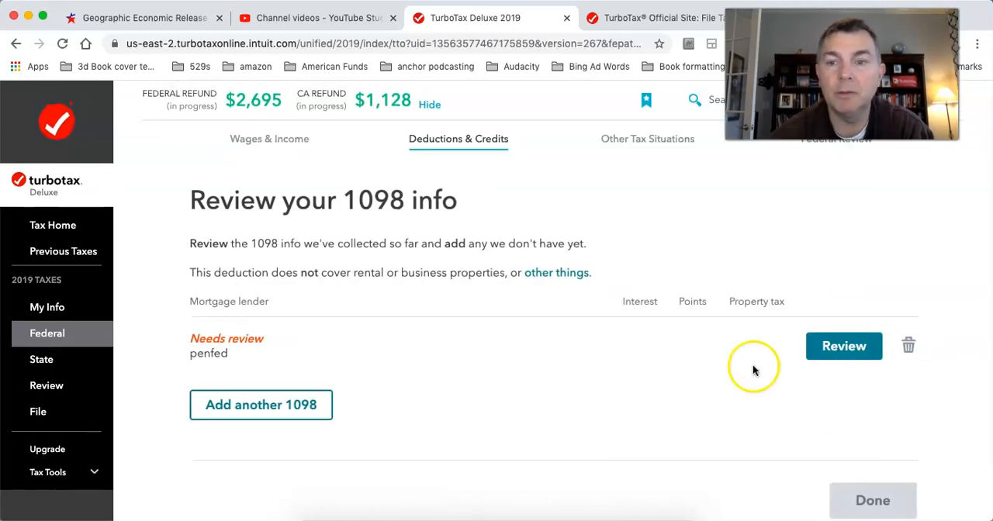
Step: Finish the 1098 review and answer that none of the mortgage interest limit situations apply
left_click(849, 499)
scroll(747, 424, "down", 3)
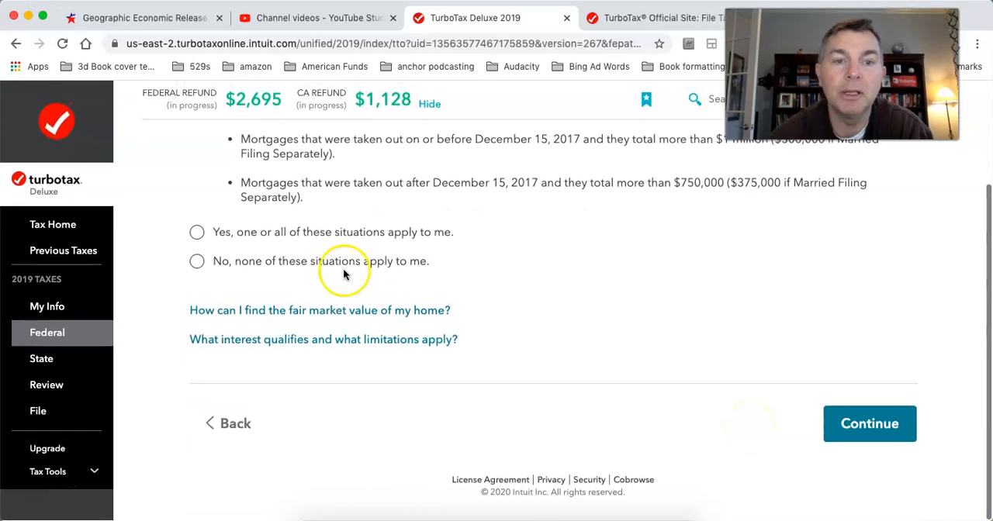
left_click(197, 262)
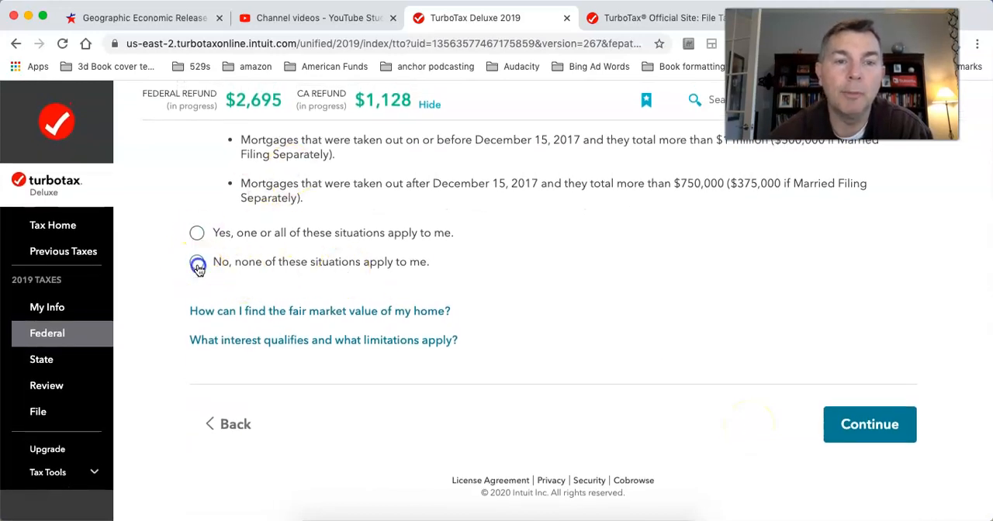
left_click(843, 432)
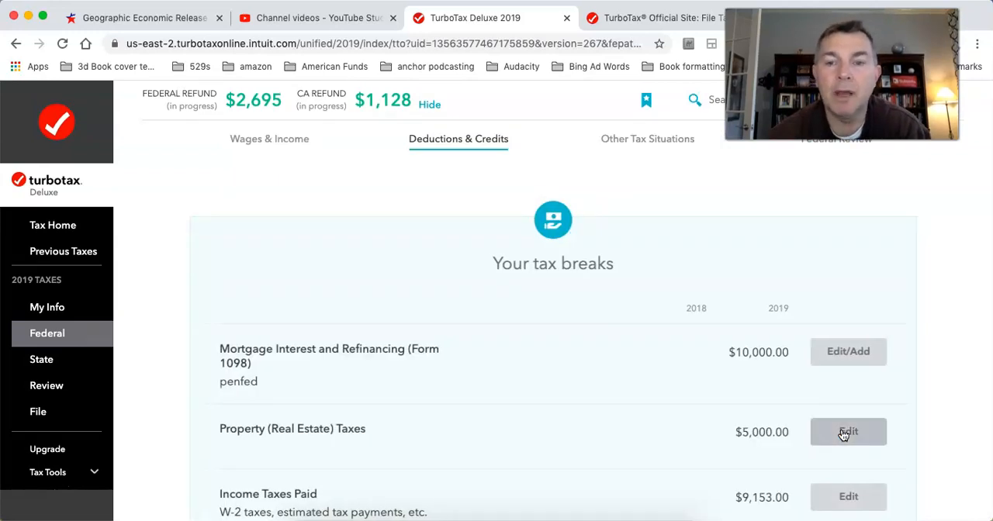
Step: Look over the list of tax breaks and wrap up the Deductions & Credits section
scroll(844, 434, "down", 5)
left_click(572, 372)
scroll(572, 373, "up", 5)
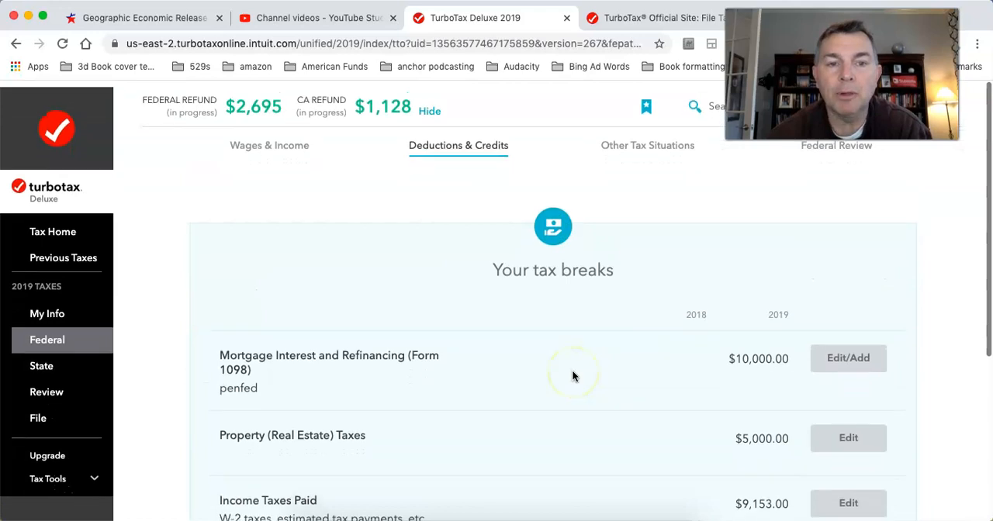
scroll(573, 376, "down", 5)
left_click(814, 435)
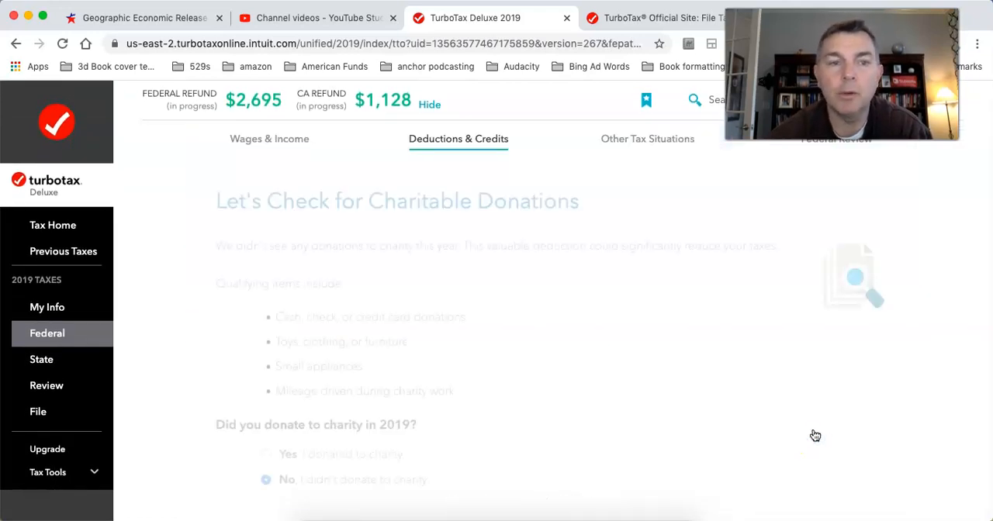
Step: Keep the No answer for 2019 charitable donations and compare the itemized deductions with the standard deduction
scroll(570, 392, "down", 4)
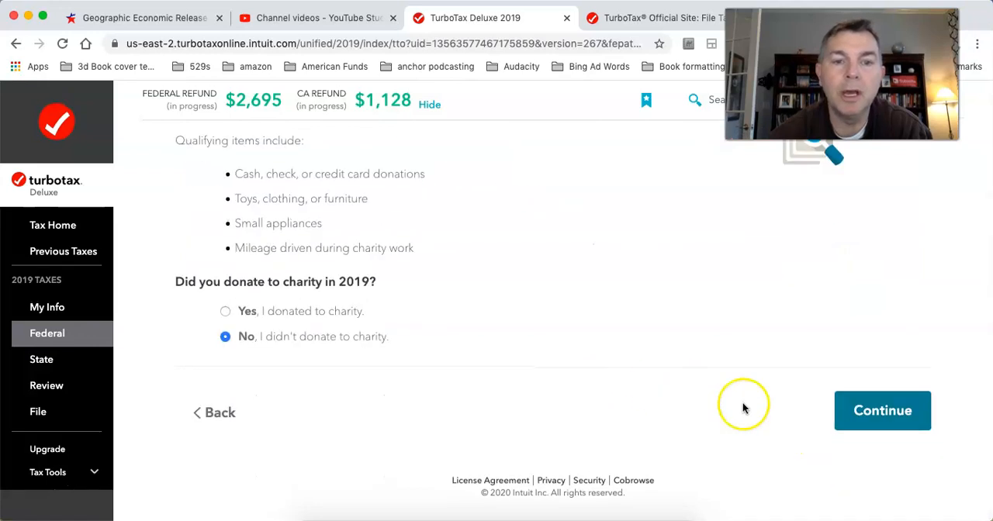
left_click(860, 417)
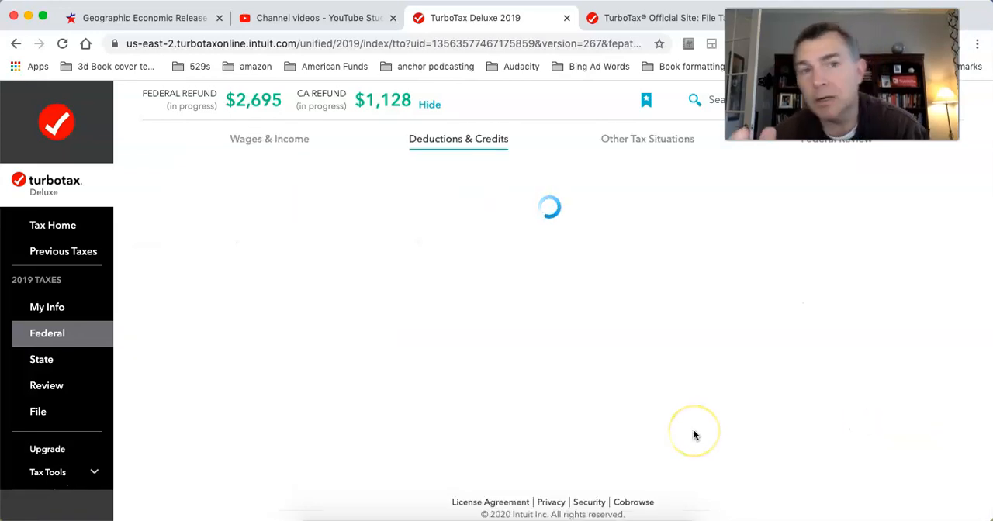
scroll(693, 434, "down", 3)
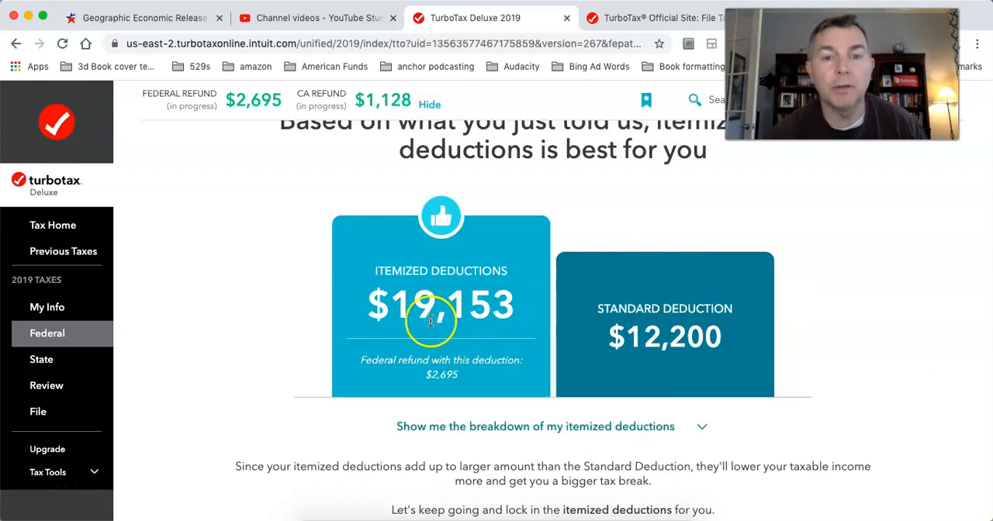
scroll(609, 321, "up", 3)
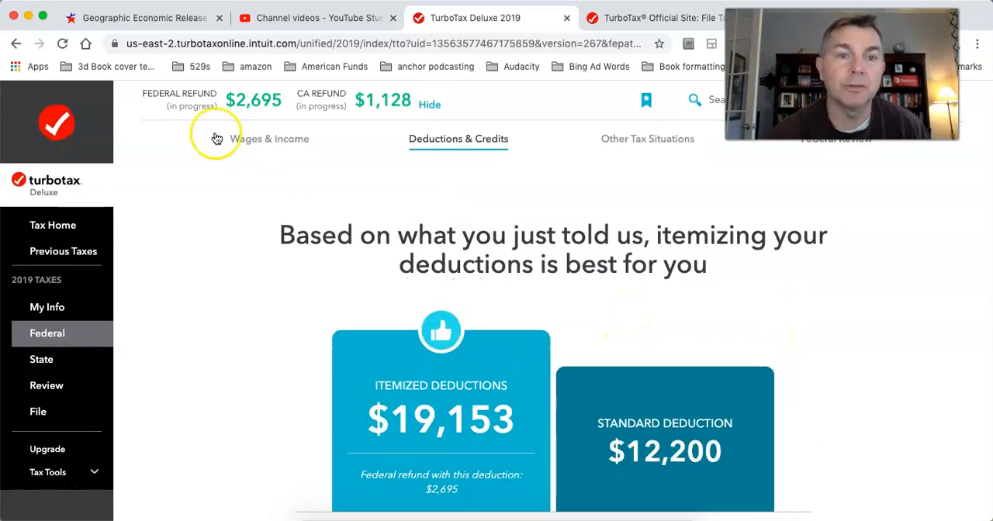
Step: Check the 1099-INT interest income question under Wages & Income and back out without answering it
left_click(265, 148)
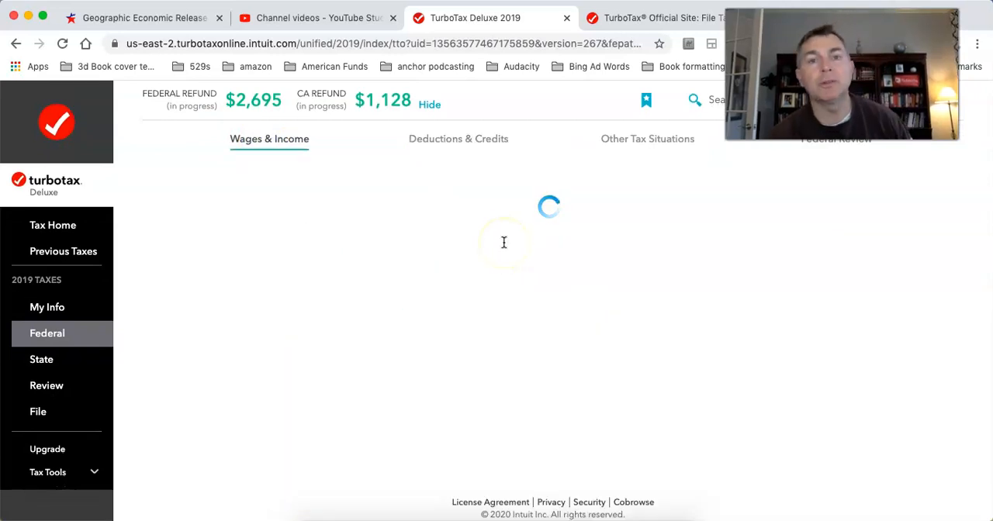
scroll(505, 244, "down", 2)
left_click(841, 343)
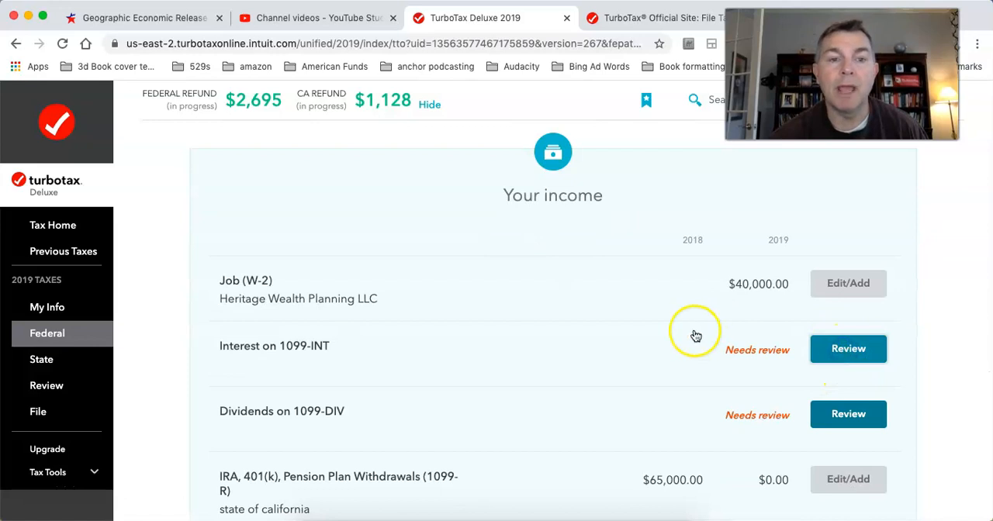
scroll(694, 335, "down", 3)
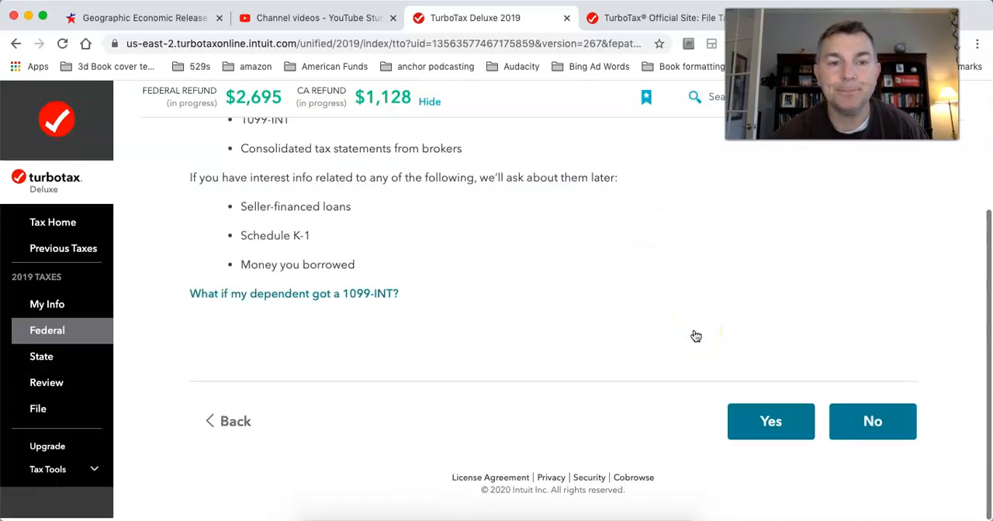
scroll(783, 363, "up", 3)
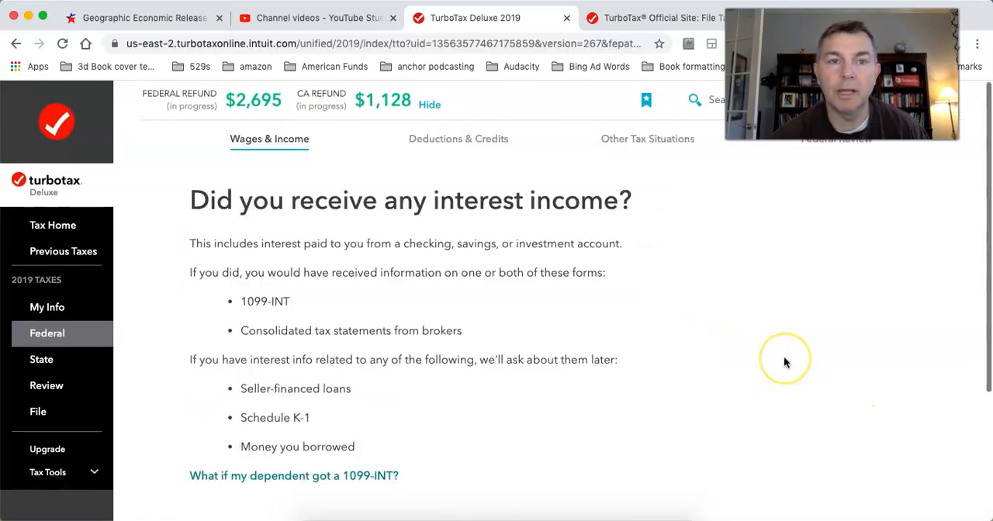
scroll(838, 352, "down", 3)
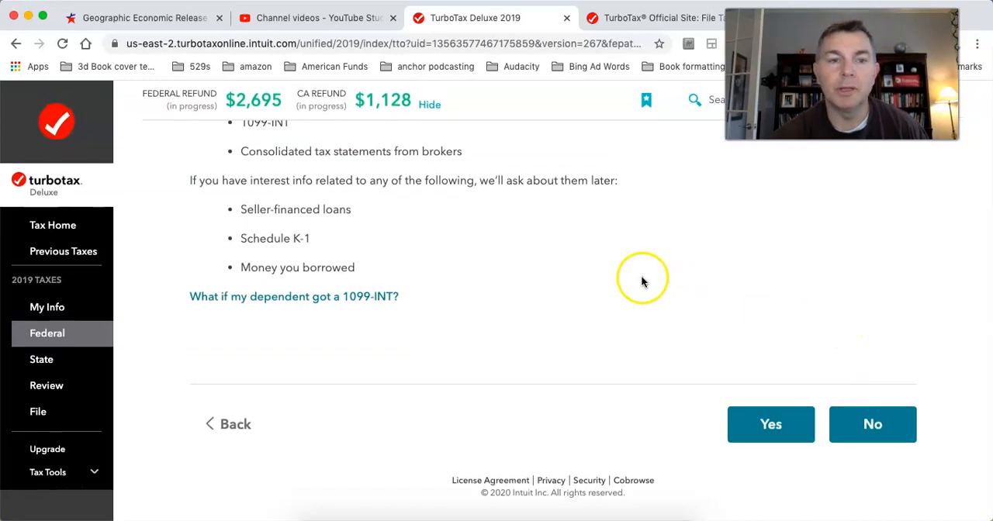
left_click(245, 428)
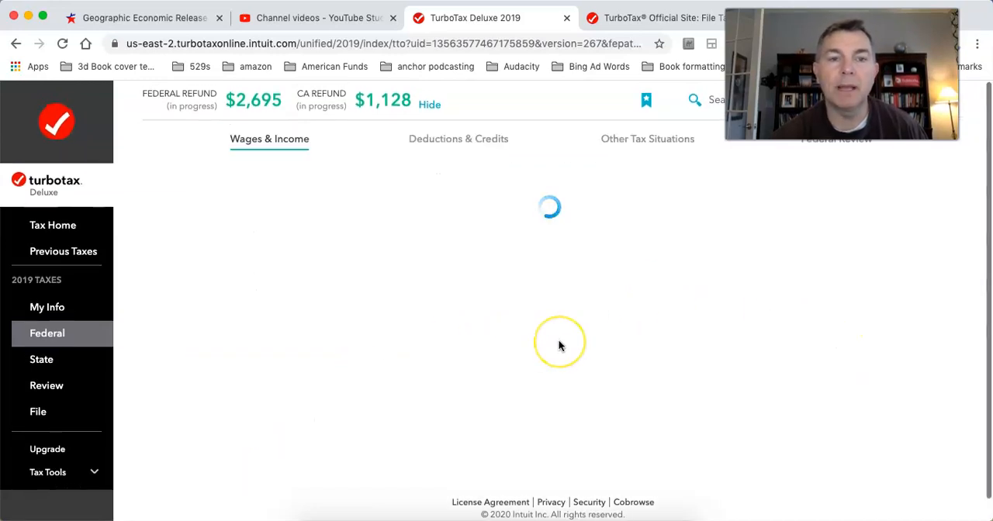
Step: Look over the additional property tax entries under Deductions & Credits and return to the tax breaks without adding any amounts
left_click(470, 139)
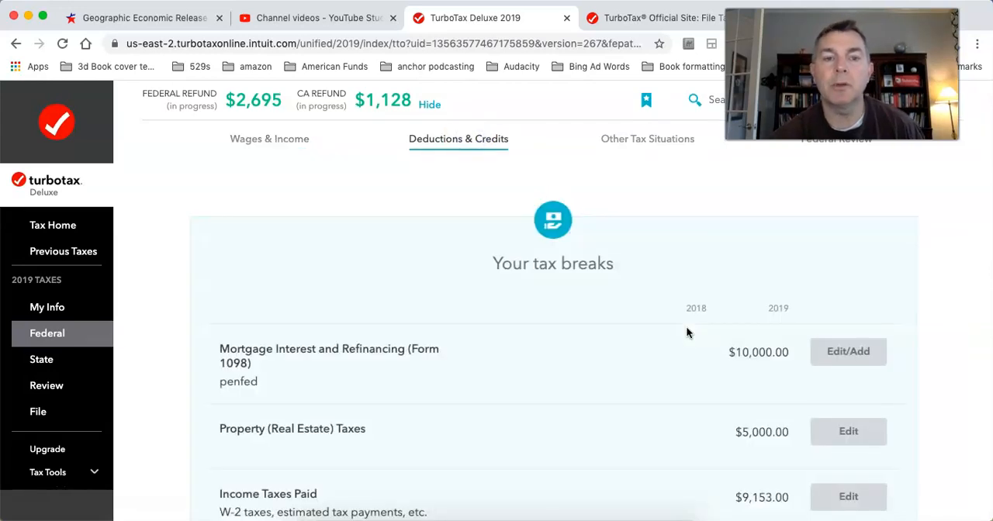
scroll(686, 332, "down", 1)
left_click(853, 381)
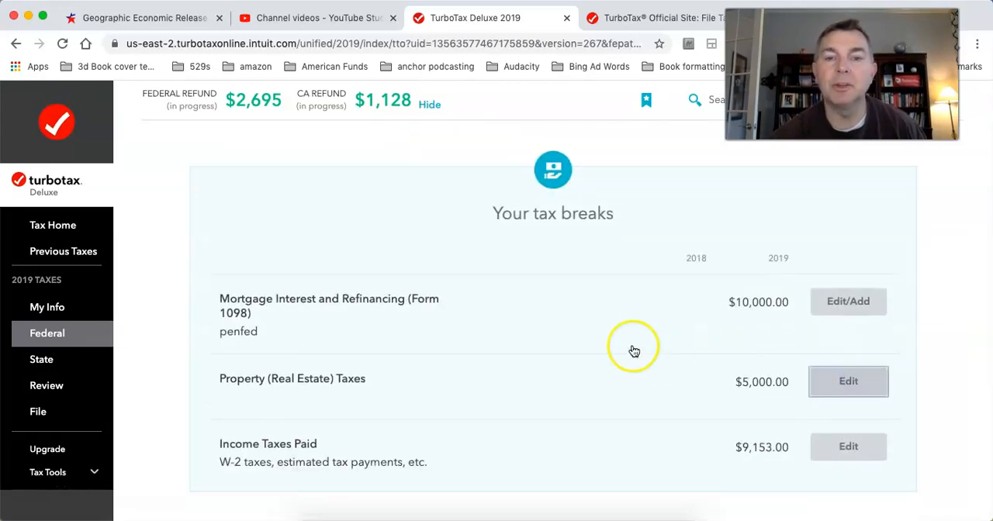
scroll(634, 351, "down", 4)
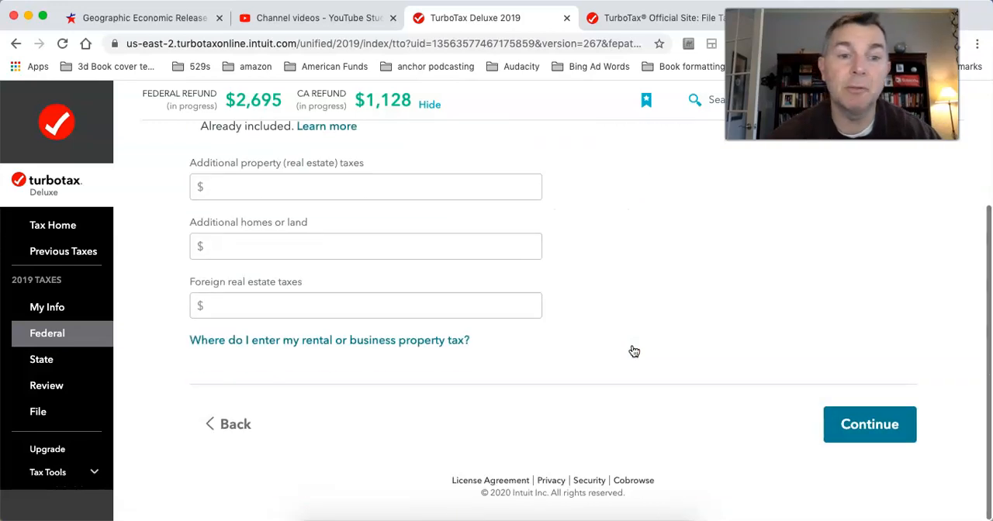
scroll(463, 276, "up", 4)
scroll(463, 276, "down", 4)
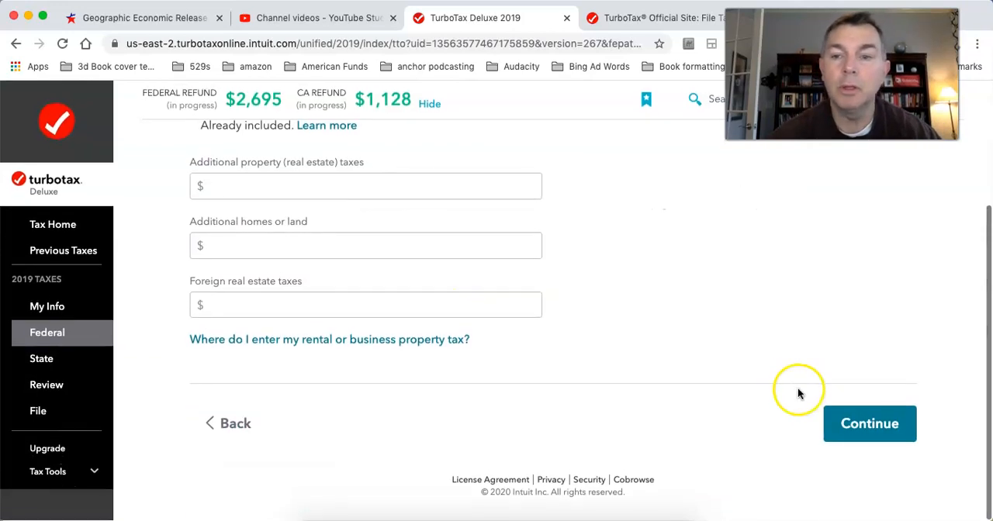
scroll(763, 299, "up", 3)
scroll(762, 303, "down", 3)
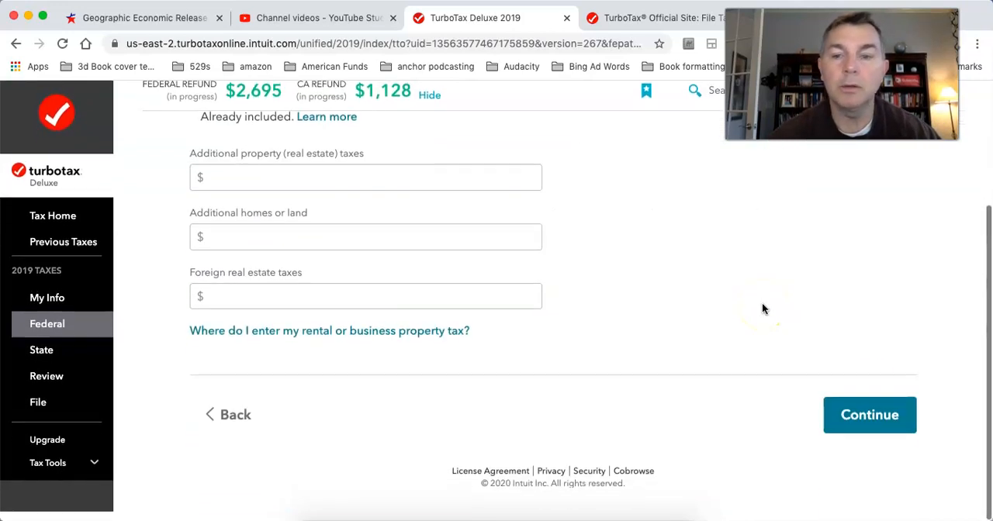
left_click(864, 428)
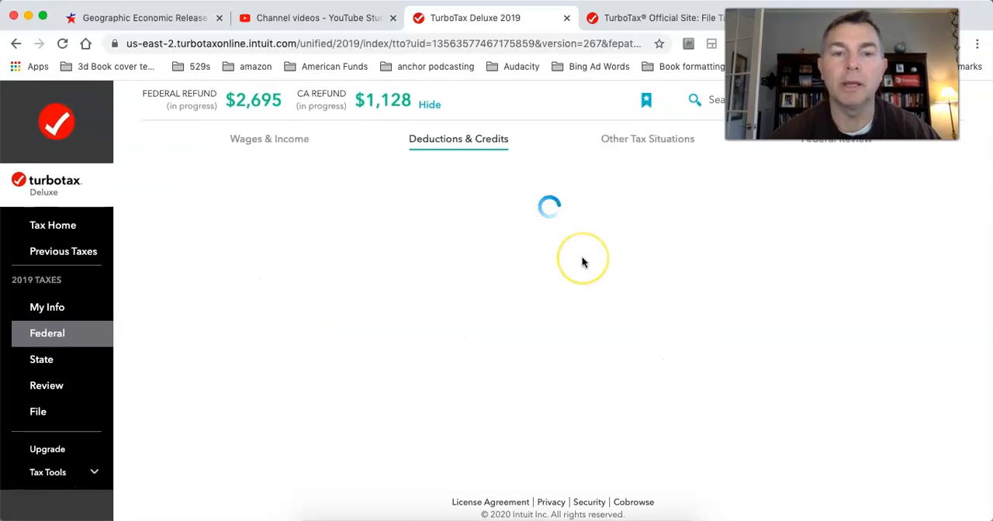
scroll(614, 349, "down", 3)
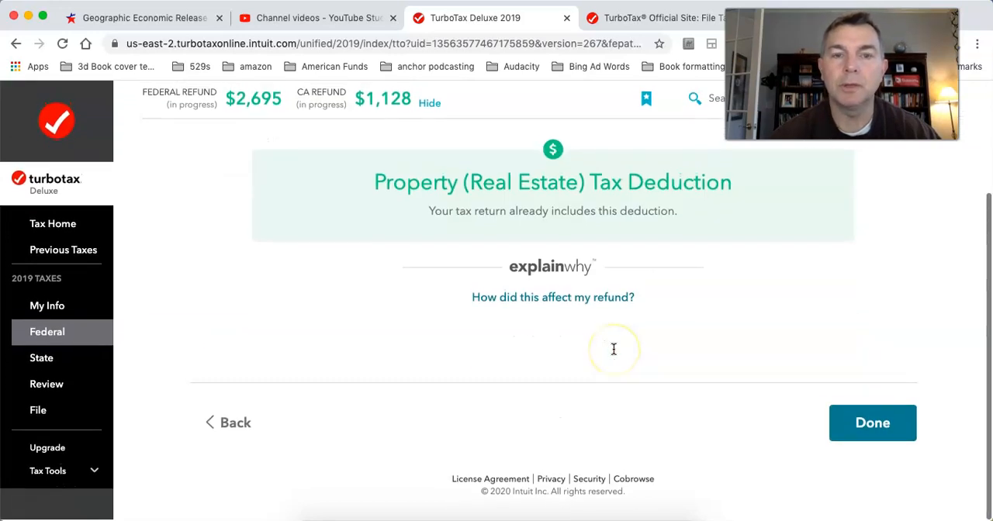
left_click(236, 425)
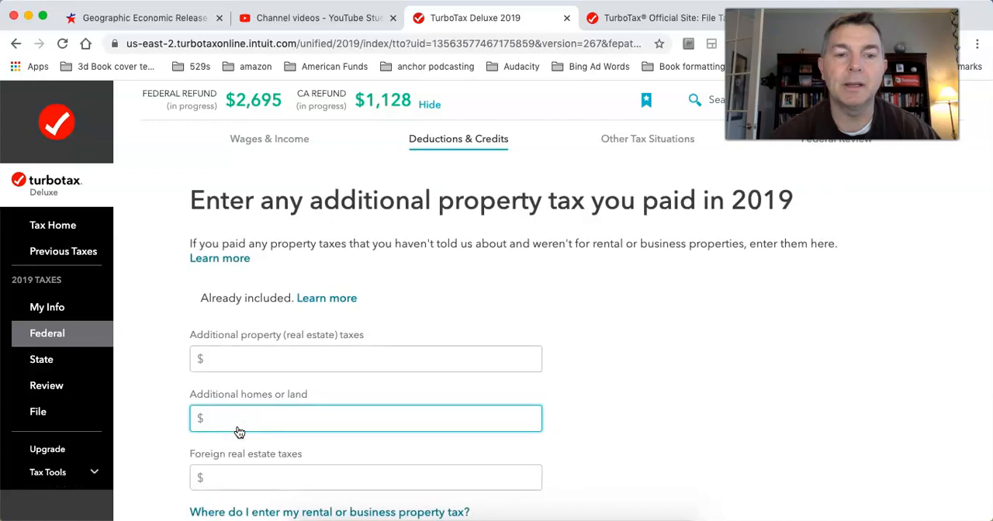
scroll(335, 341, "down", 3)
left_click(239, 434)
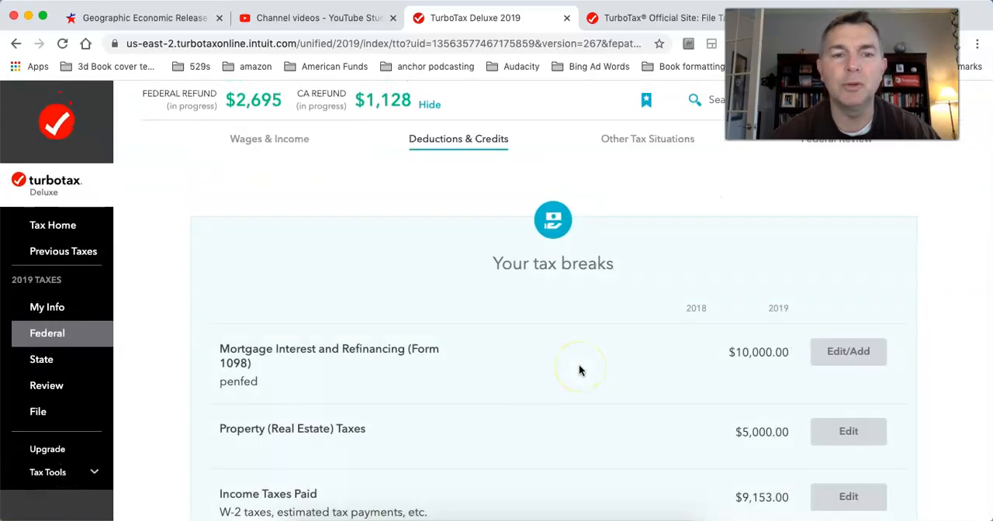
Step: Set both the Box 1 mortgage interest and the property (real estate) taxes to $0 on the penfed 1098
left_click(849, 351)
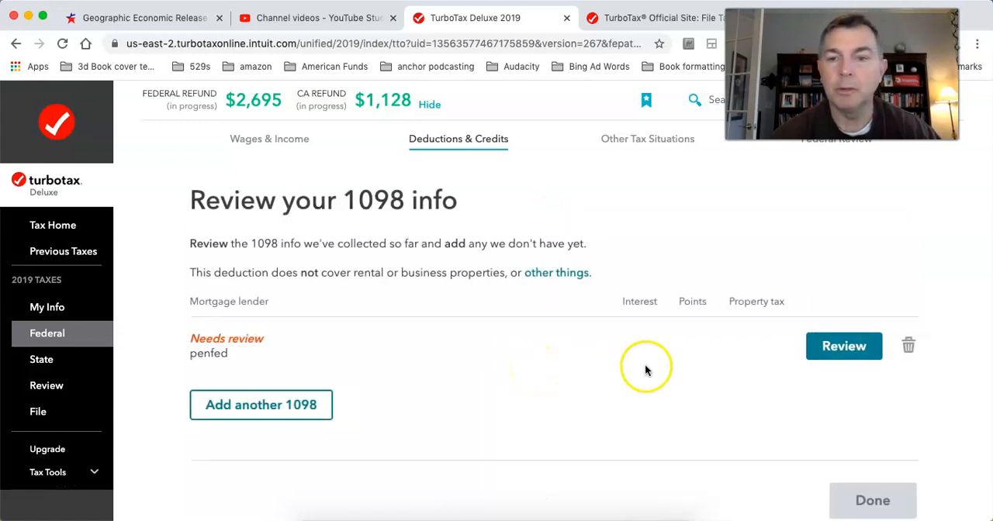
left_click(827, 350)
left_click(882, 463)
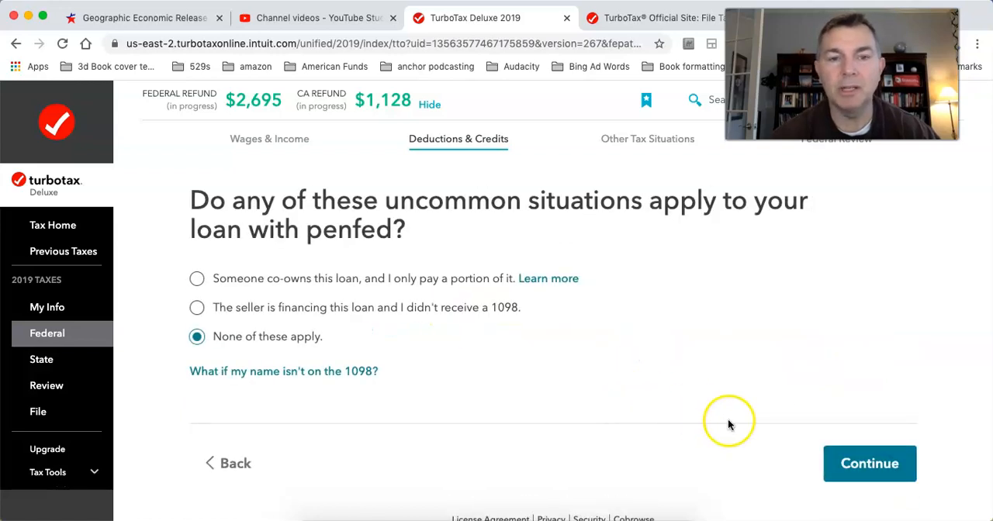
left_click(857, 462)
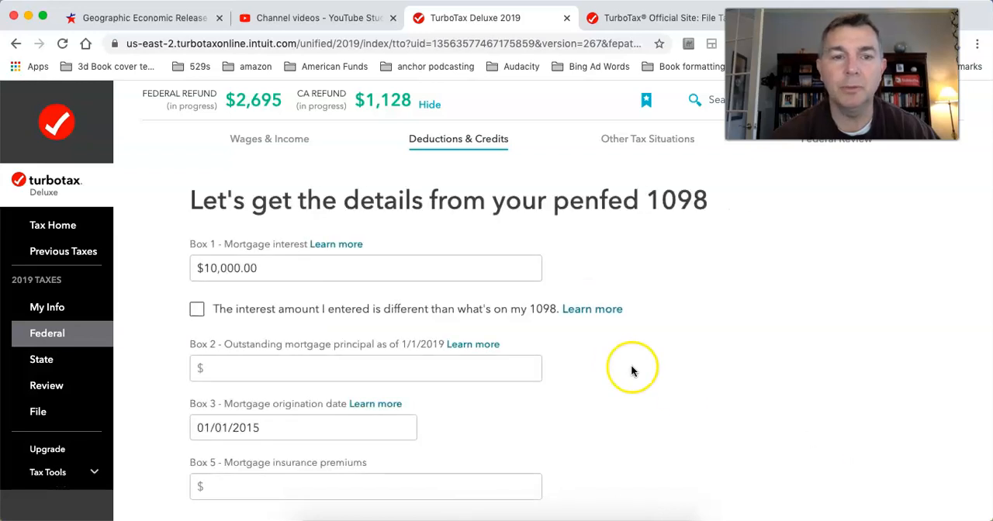
left_click(276, 268)
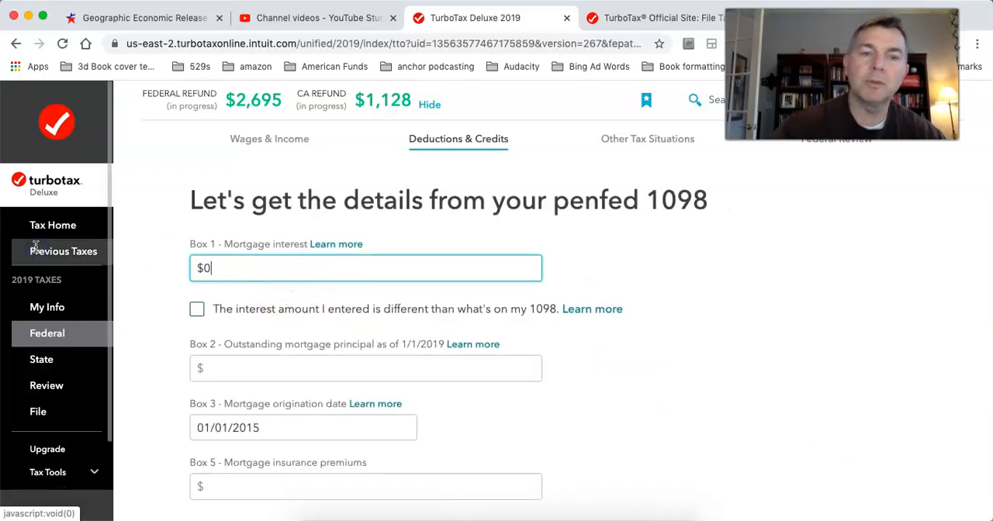
scroll(239, 345, "down", 3)
left_click(272, 355)
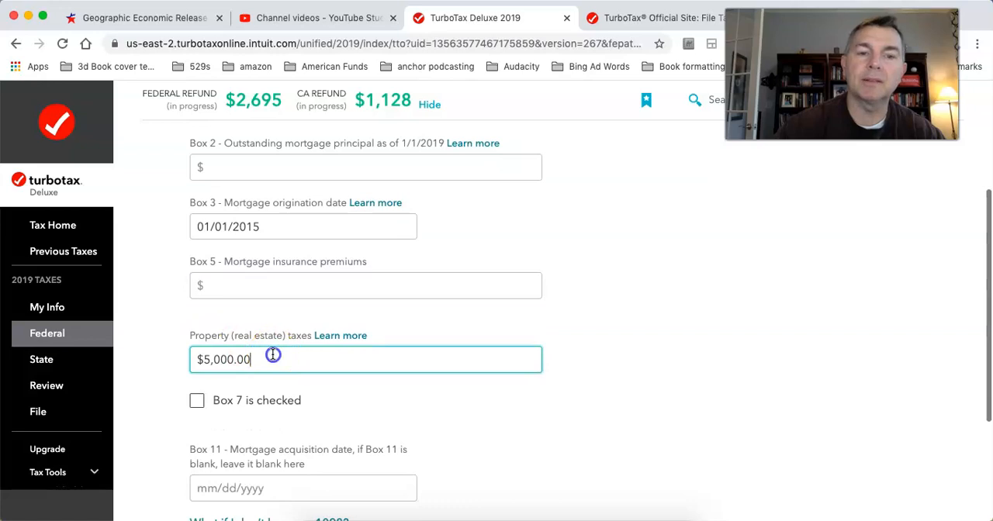
type("0")
scroll(605, 349, "down", 3)
left_click(880, 424)
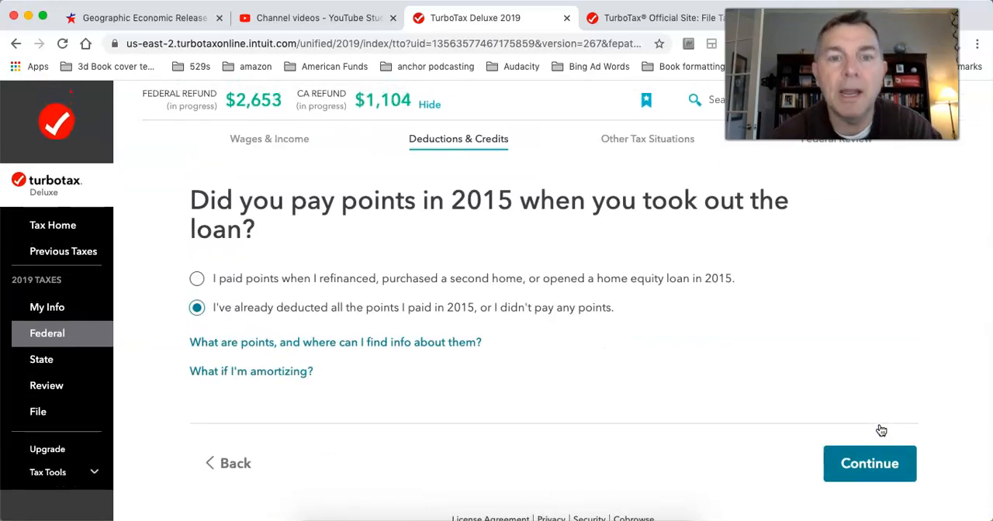
Step: Keep the existing answers on points and loan security for the penfed loan and finish the 1098 review
left_click(880, 464)
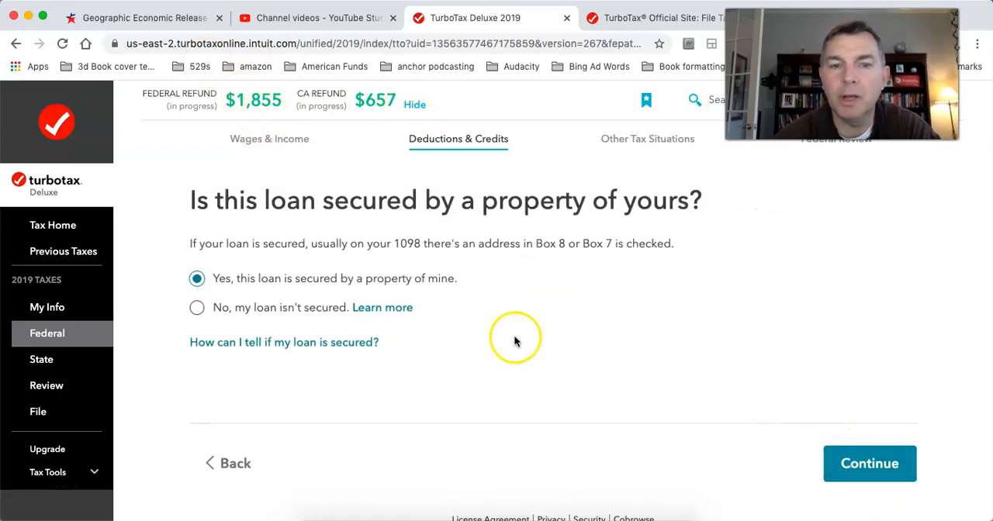
left_click(869, 472)
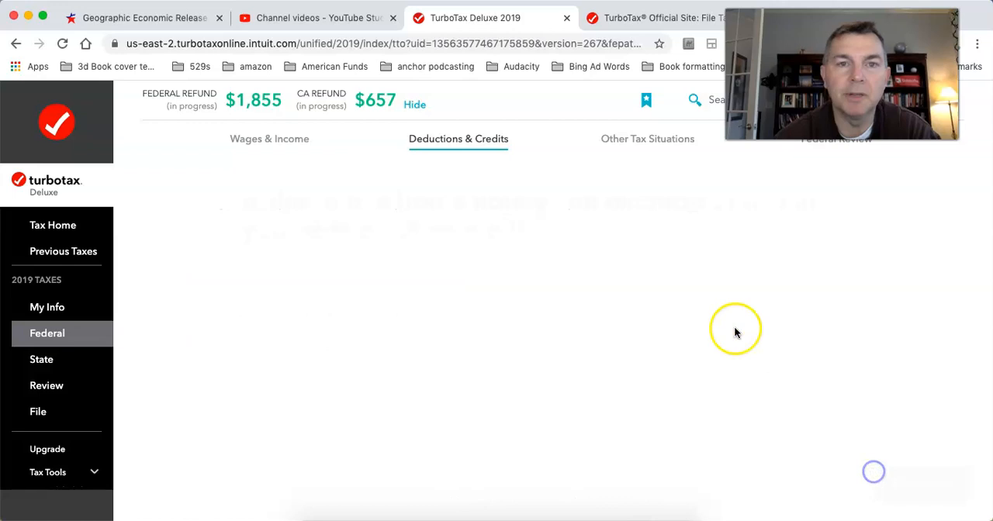
left_click(875, 483)
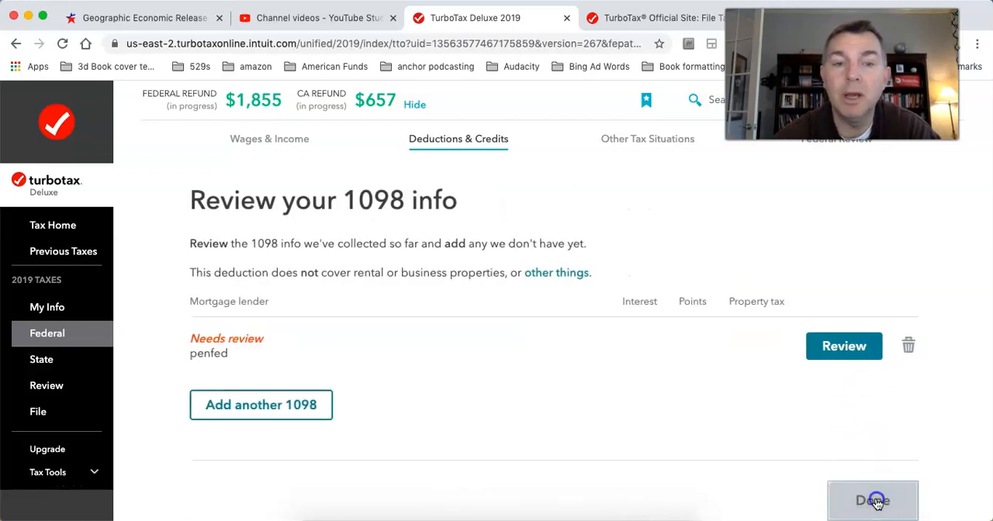
Step: Wrap up the Deductions & Credits section and compare the standard deduction with the itemized deductions
scroll(582, 353, "down", 3)
left_click(836, 417)
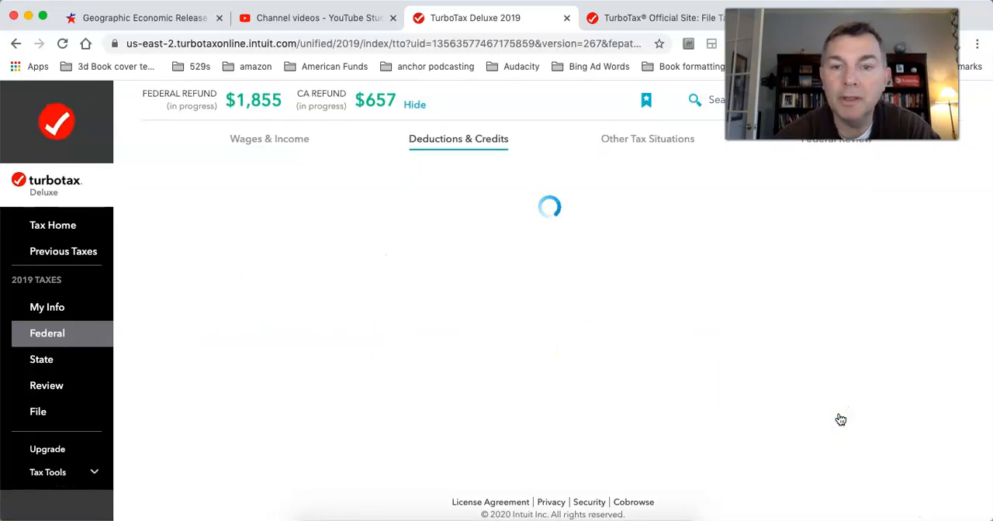
scroll(841, 420, "down", 5)
left_click(840, 419)
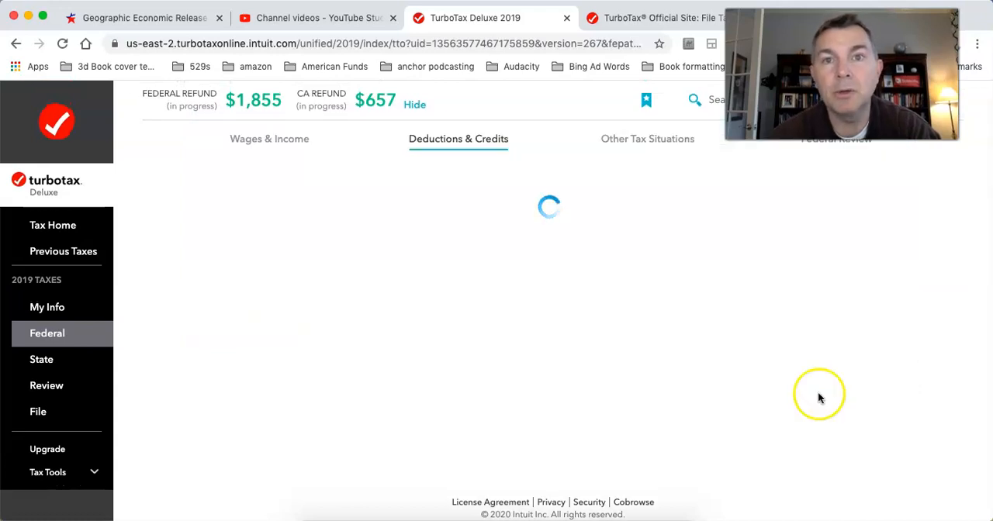
scroll(703, 337, "down", 5)
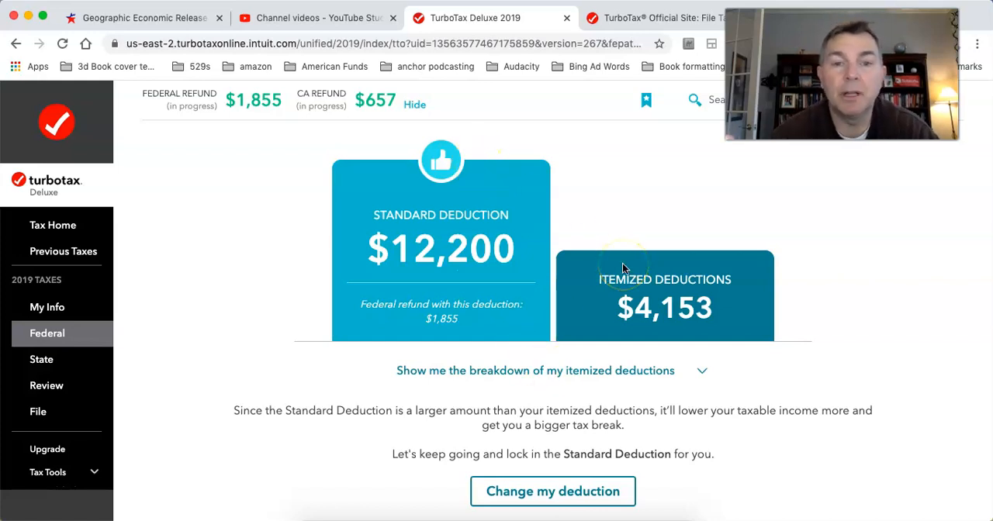
scroll(623, 268, "up", 3)
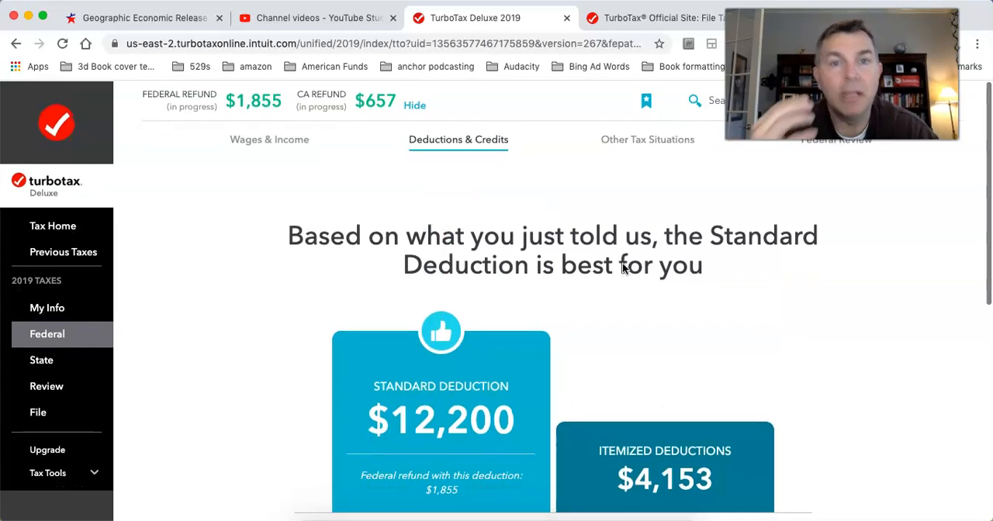
scroll(624, 265, "down", 3)
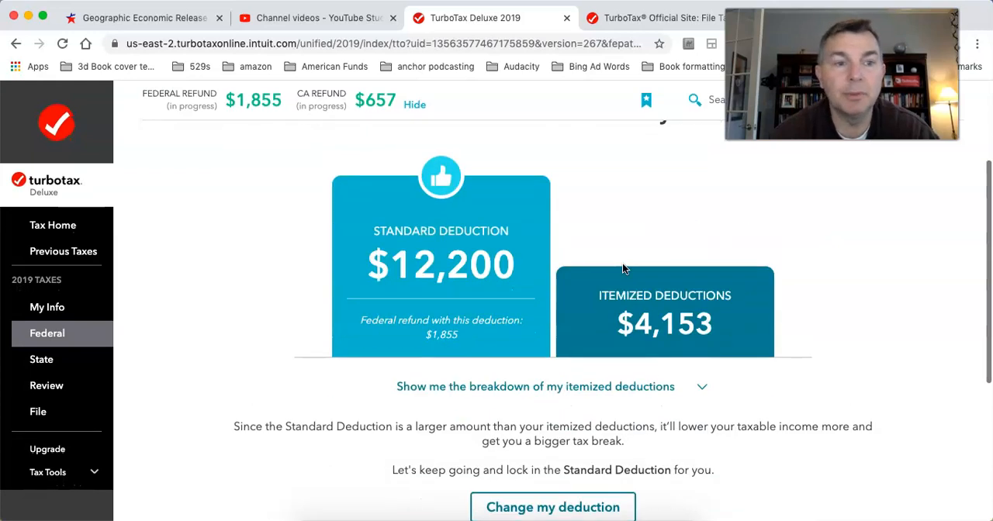
Step: Start the California state return and read the question about electronic payments based on a prior year
left_click(56, 362)
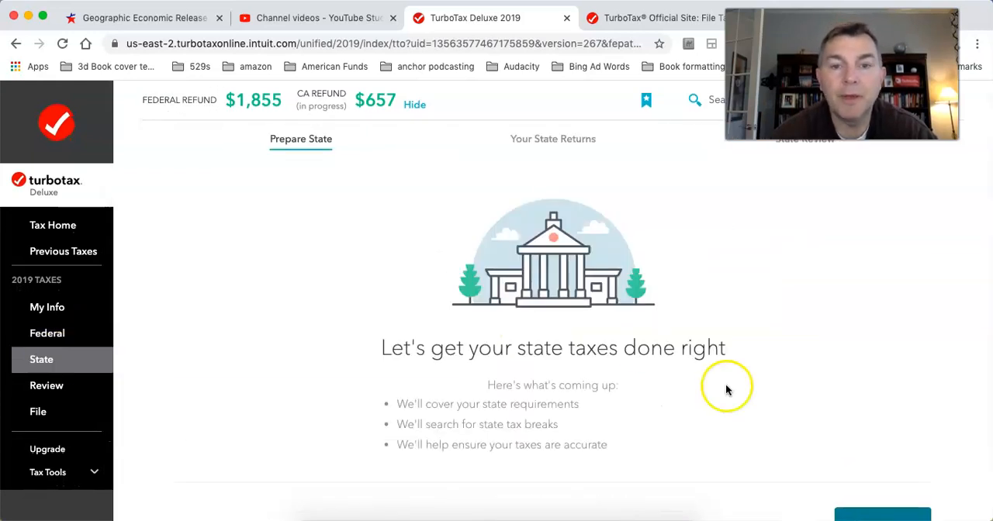
scroll(770, 371, "down", 3)
left_click(869, 421)
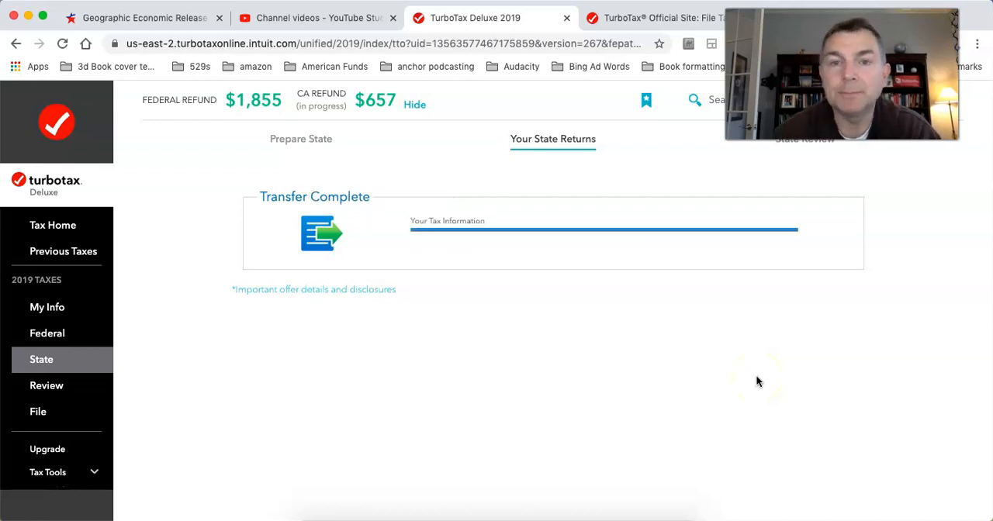
scroll(756, 374, "down", 5)
left_click(838, 396)
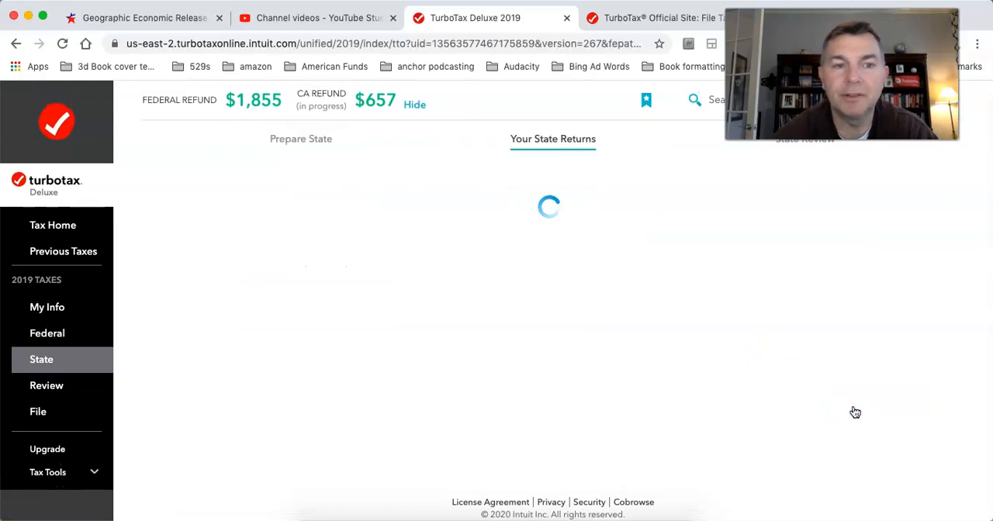
scroll(712, 400, "down", 3)
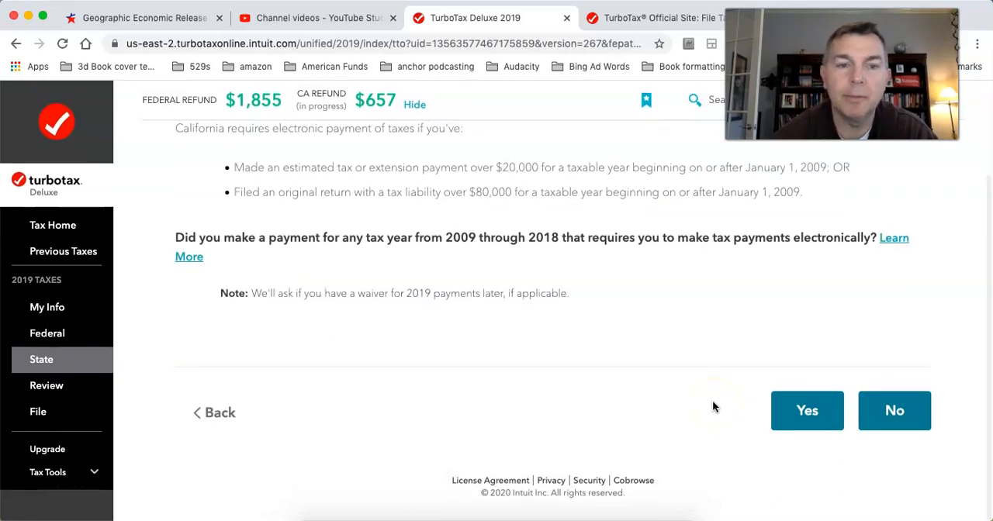
scroll(567, 317, "up", 3)
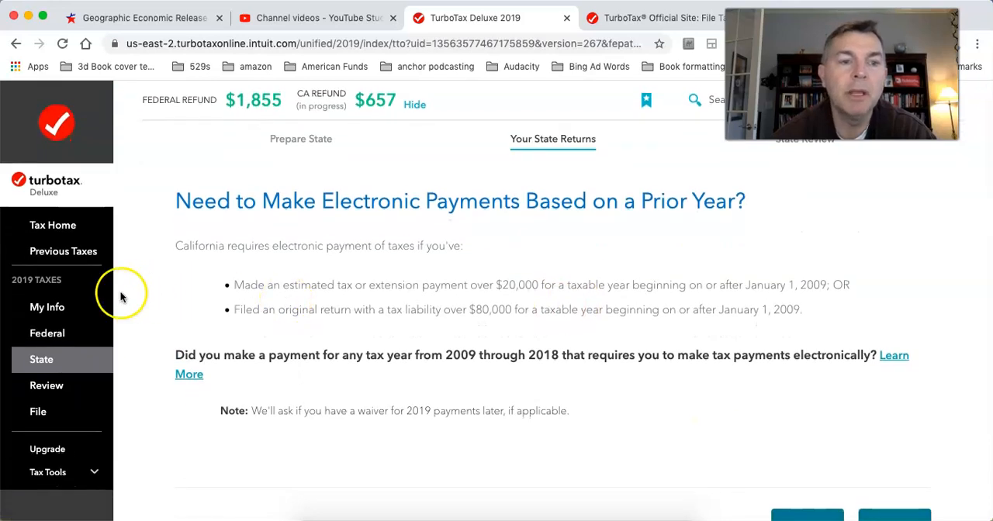
Step: Review the personal info summary, including taxpayer details, marital status, mailing address and other state income
left_click(55, 308)
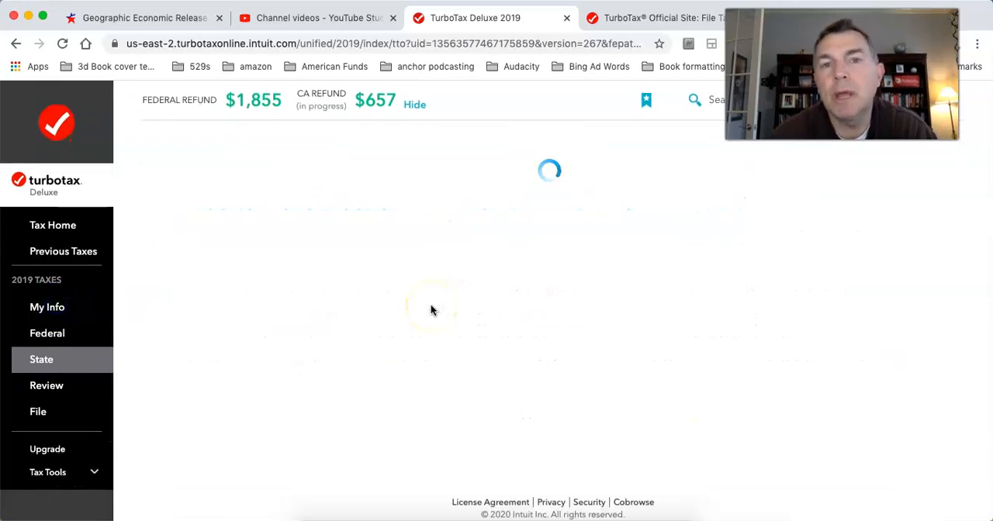
scroll(537, 355, "down", 3)
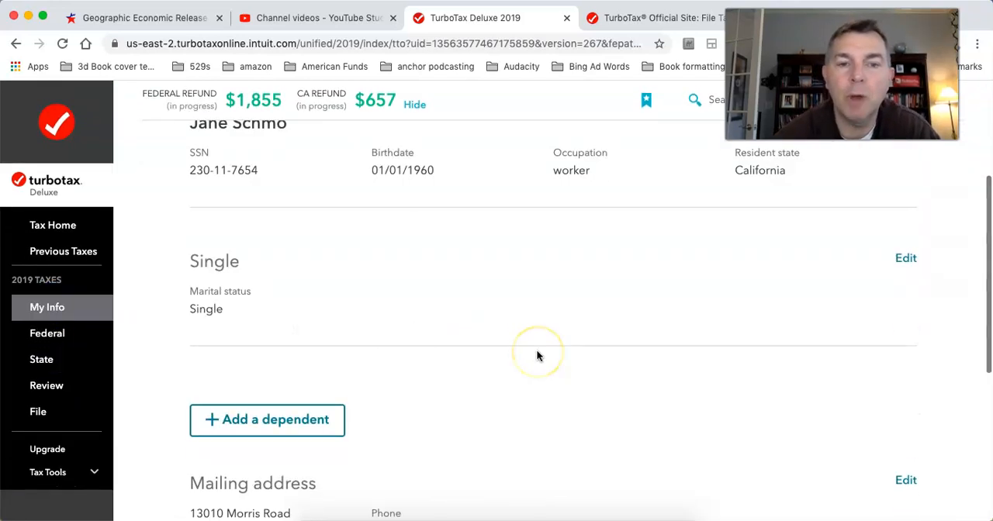
scroll(537, 355, "down", 4)
scroll(538, 355, "up", 10)
scroll(538, 356, "down", 1)
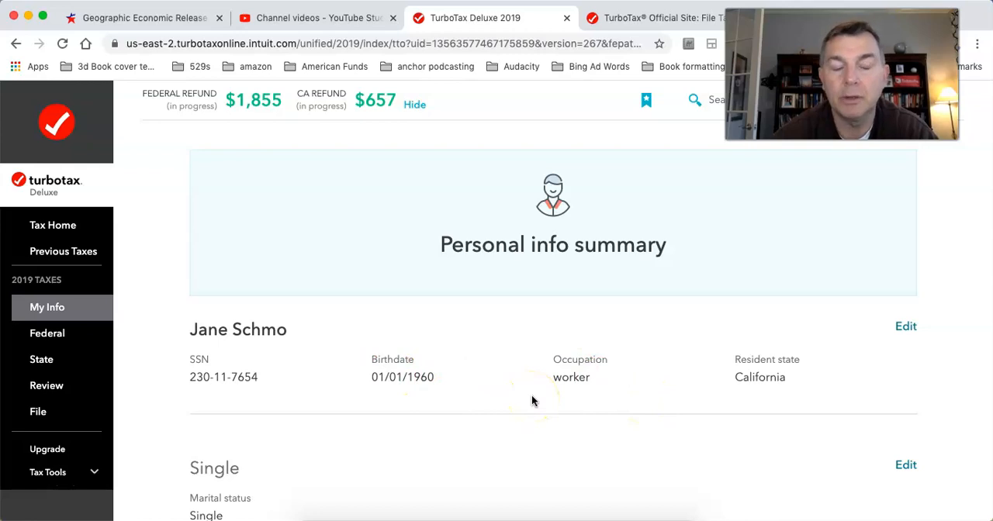
scroll(531, 400, "down", 10)
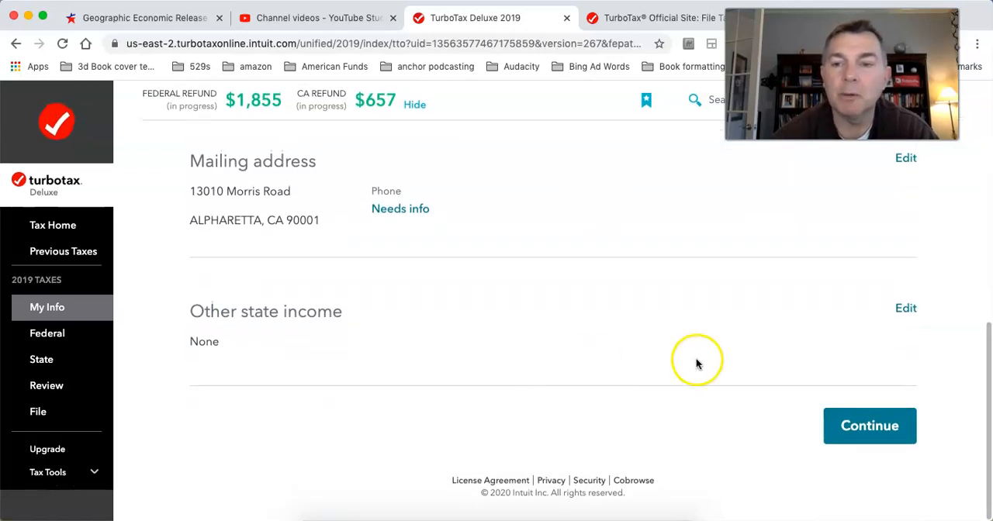
scroll(698, 361, "up", 10)
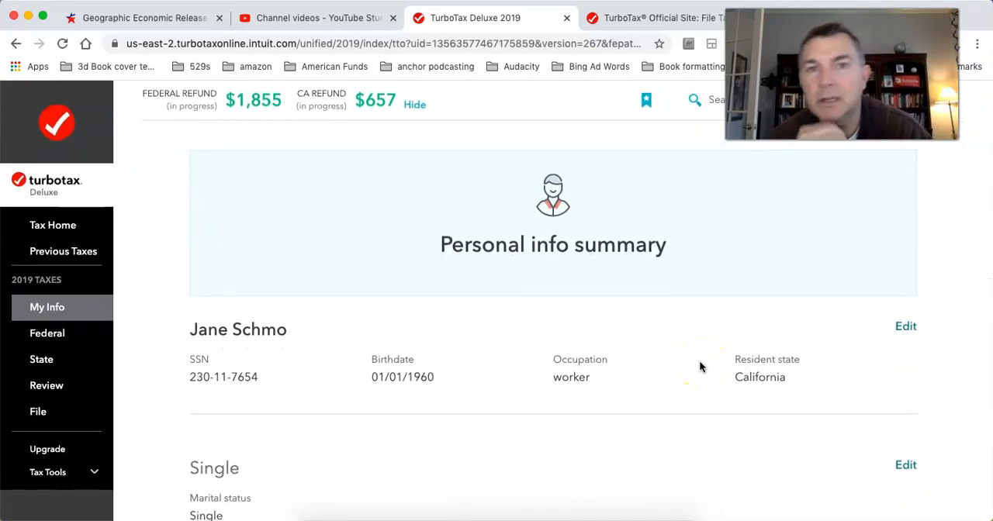
scroll(699, 365, "down", 4)
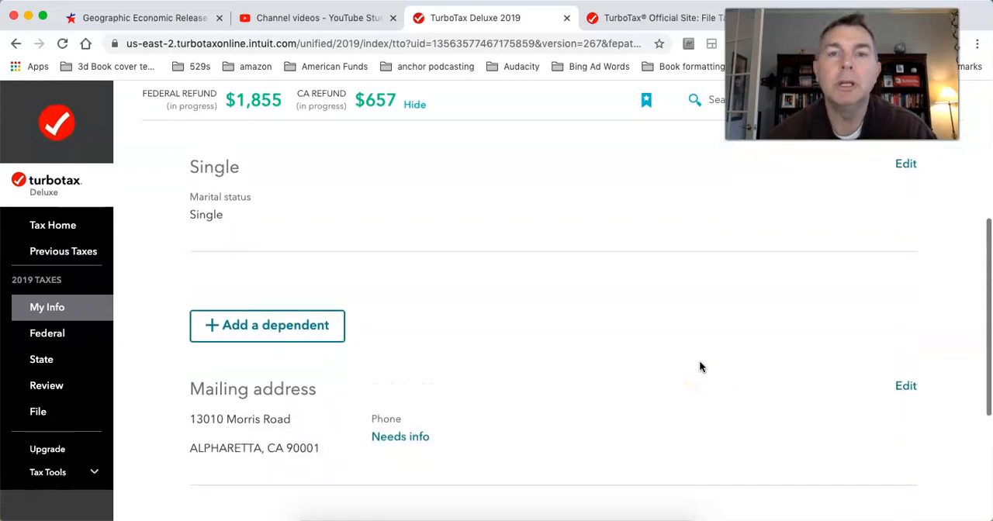
scroll(699, 366, "down", 4)
left_click(721, 331)
scroll(722, 332, "up", 3)
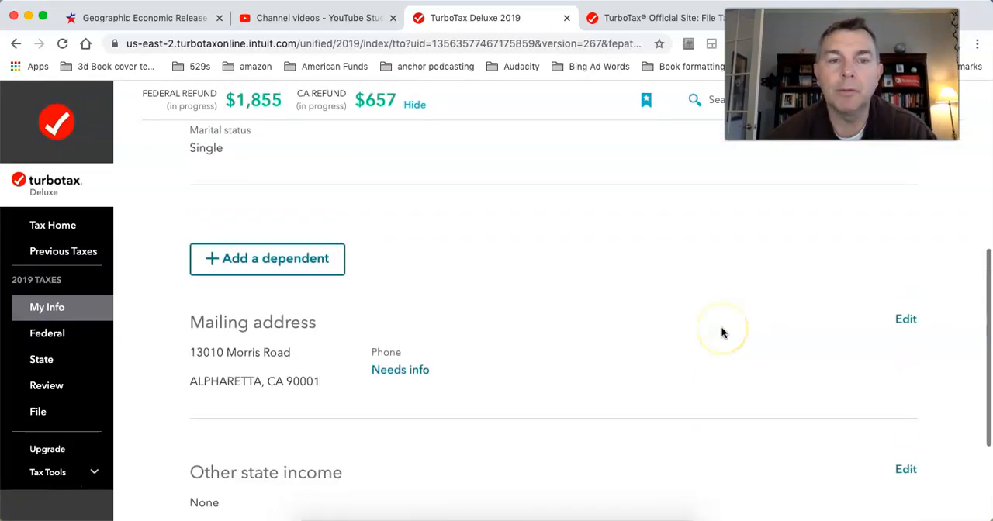
scroll(722, 333, "up", 2)
scroll(722, 333, "down", 4)
left_click(819, 377)
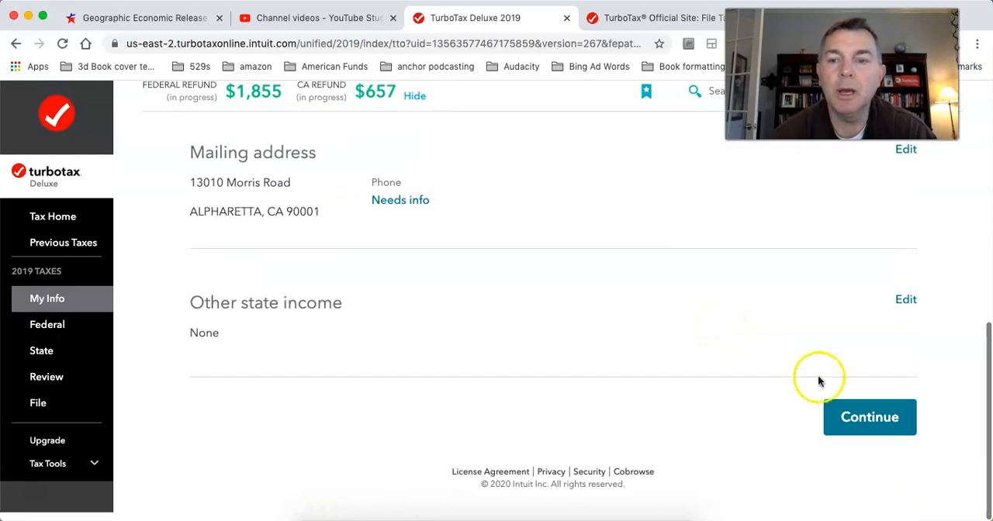
Step: Continue to the federal Wages & Income section and open the state of california 1099-R for editing
left_click(851, 421)
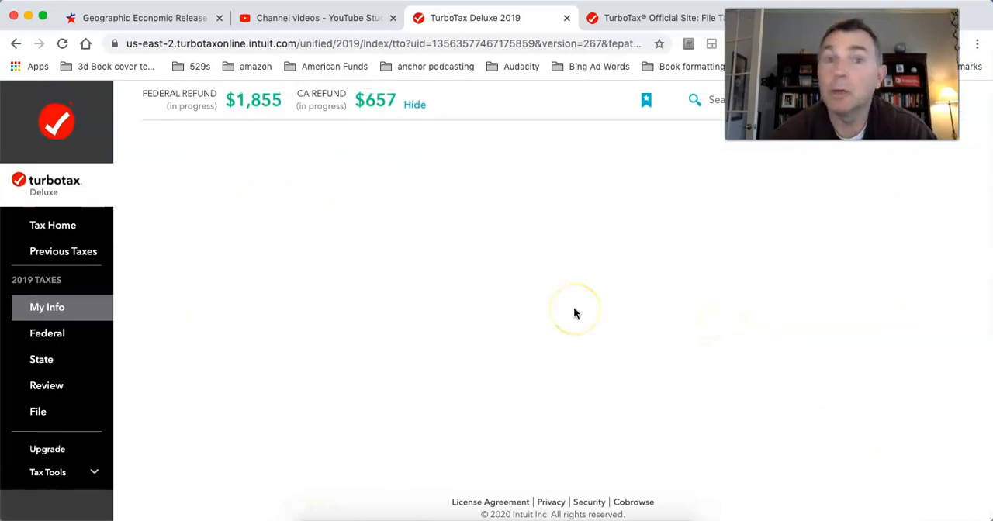
scroll(574, 310, "down", 10)
left_click(673, 411)
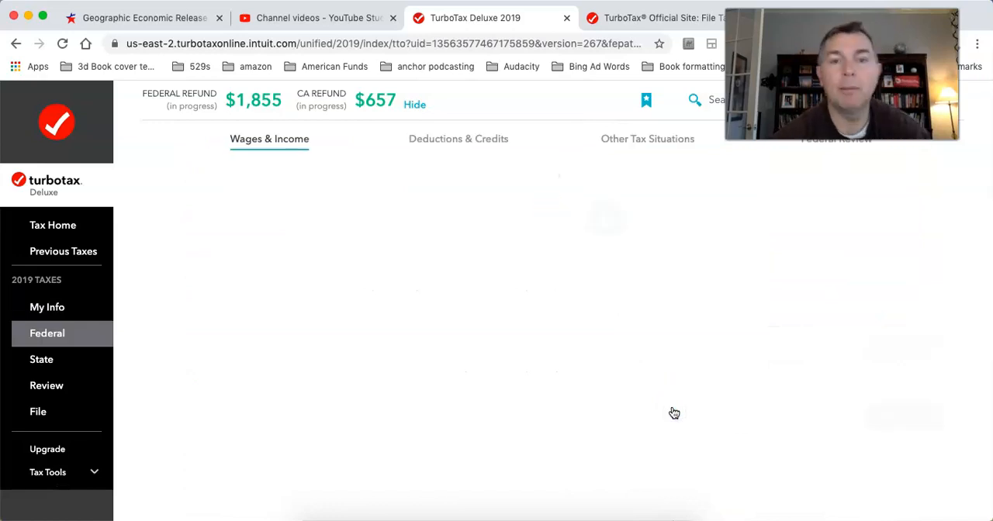
scroll(674, 413, "down", 2)
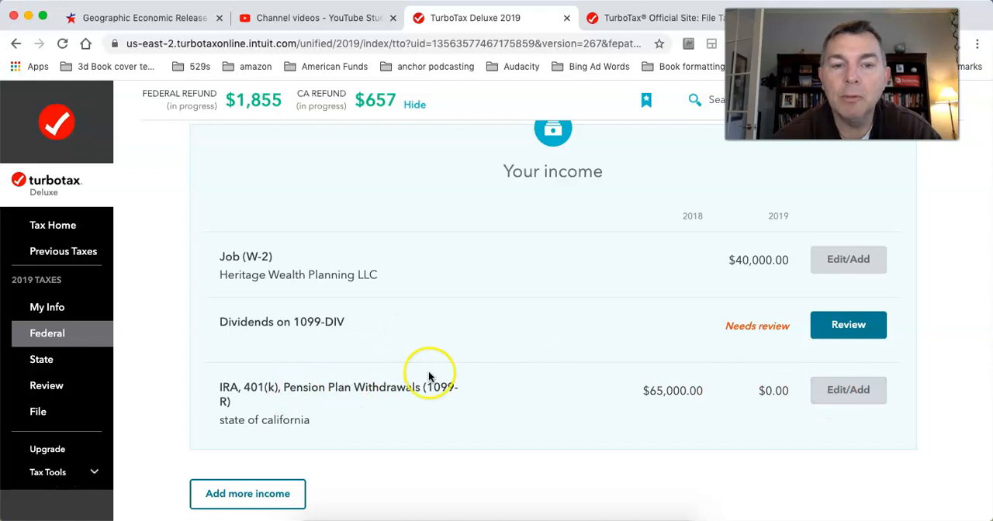
left_click(832, 395)
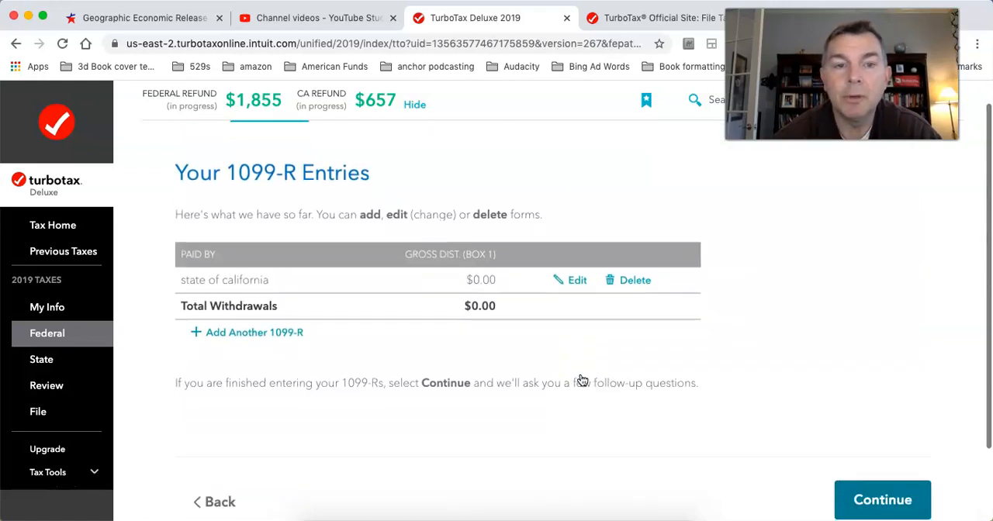
left_click(579, 284)
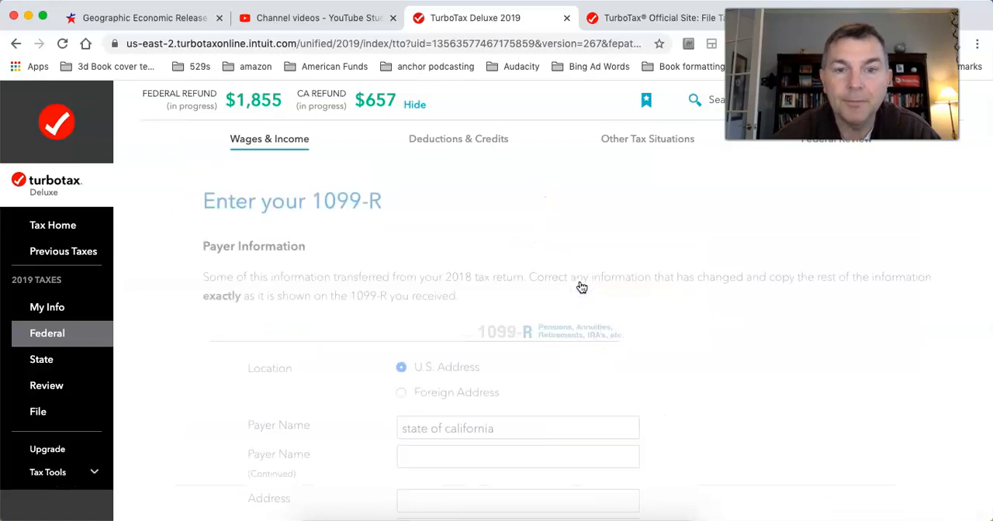
Step: Set both the gross distribution (Box 1) and taxable amount (Box 2a) to 50,000 and submit the 1099-R form
scroll(581, 288, "down", 6)
left_click(469, 313)
left_click(614, 320)
type("50,000")
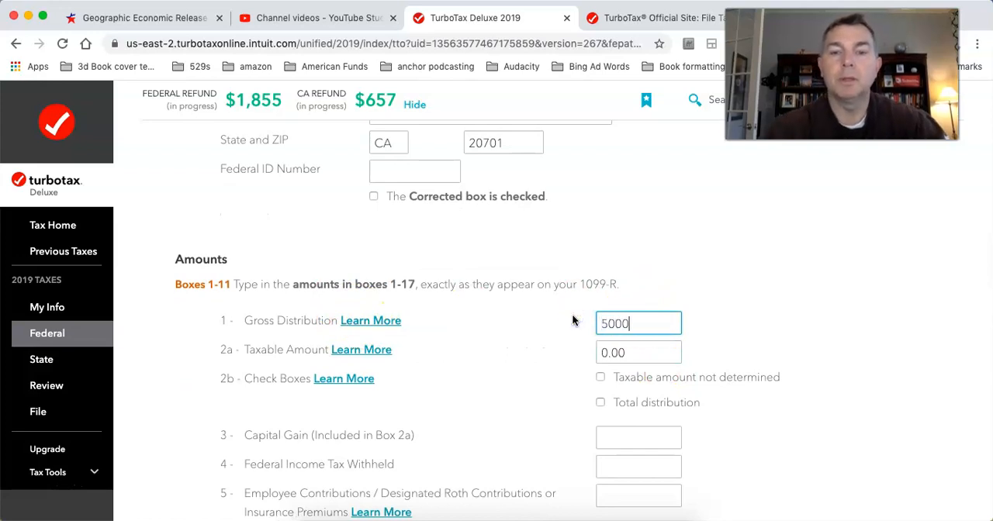
key("Tab")
type("50000")
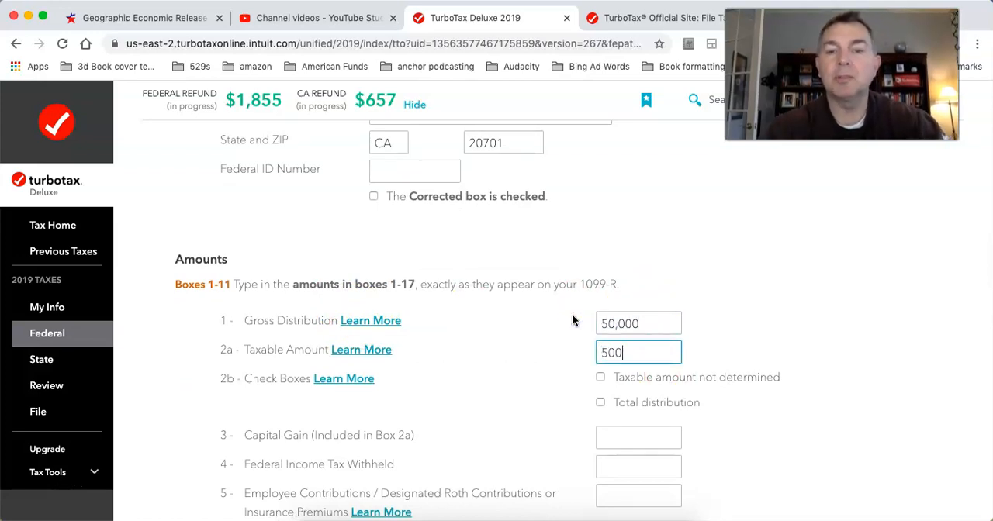
left_click(767, 305)
scroll(766, 306, "down", 2)
scroll(767, 306, "down", 2)
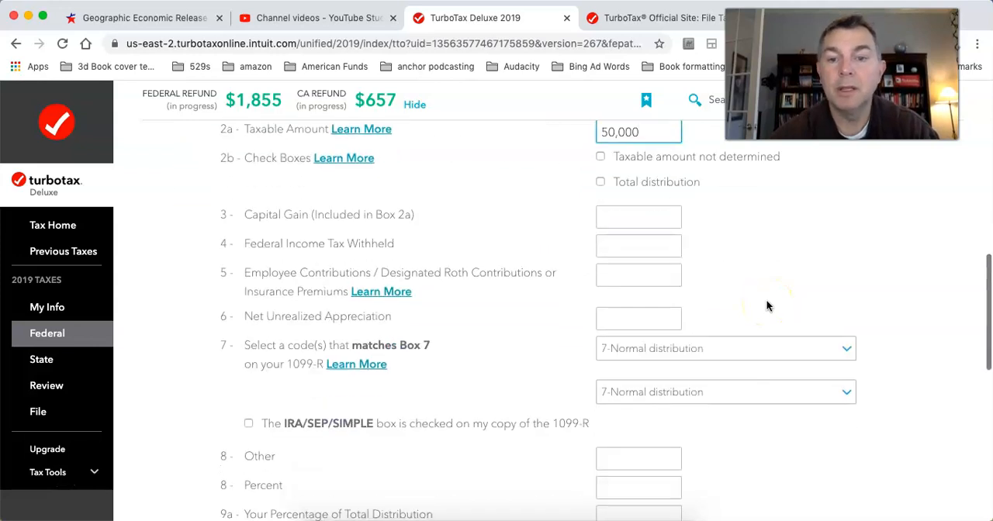
scroll(767, 305, "down", 5)
scroll(766, 306, "down", 2)
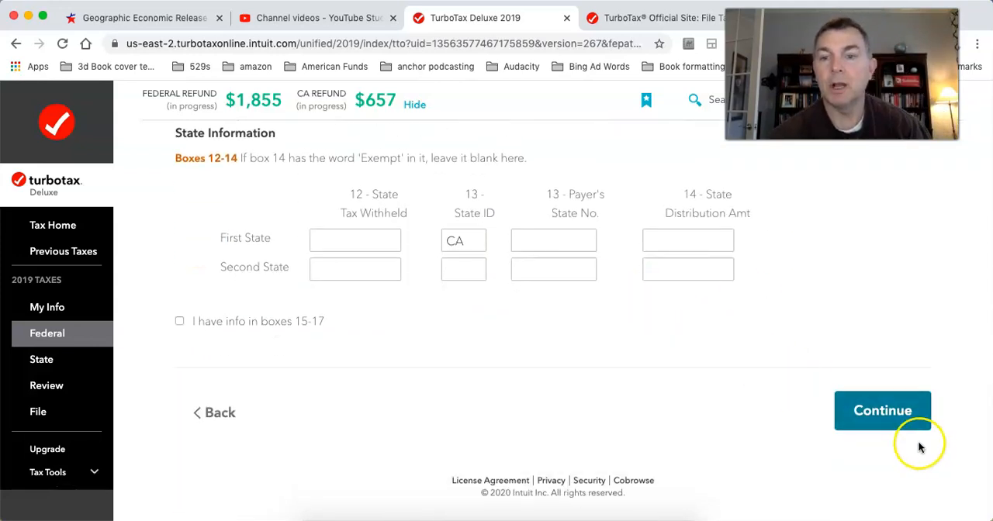
left_click(882, 419)
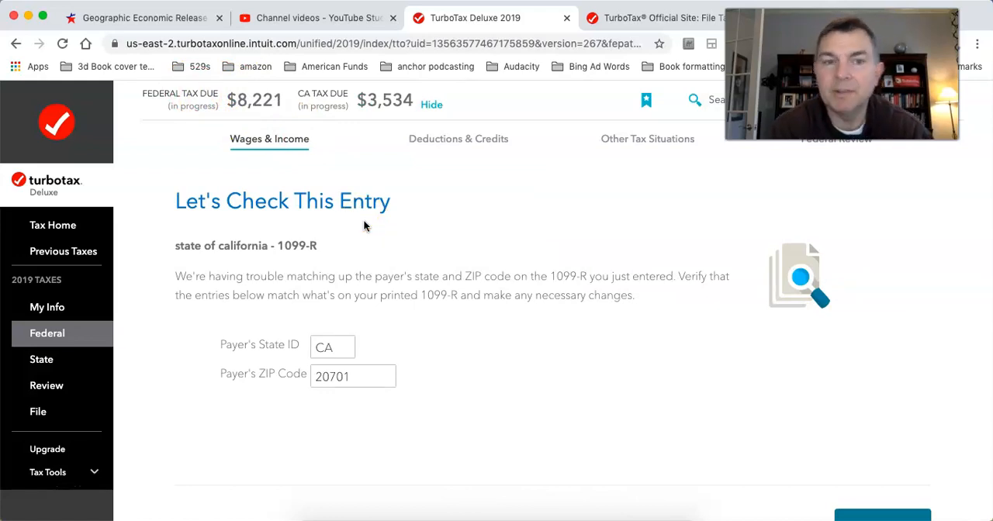
Step: Keep the existing 1099-R answers on payer state and ZIP, blank IRA/SEP/SIMPLE box, no public safety employment, and money taken before age 59 1/2
scroll(448, 332, "down", 3)
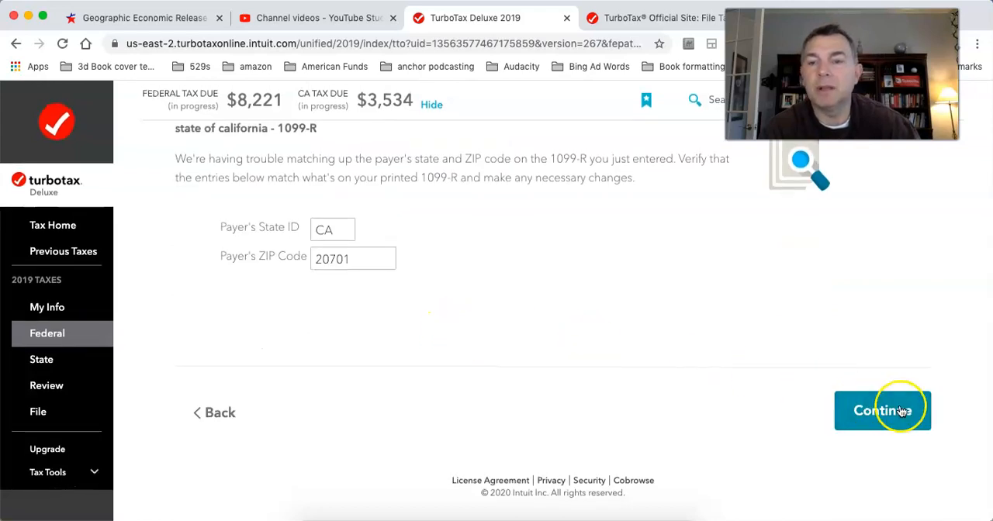
left_click(902, 412)
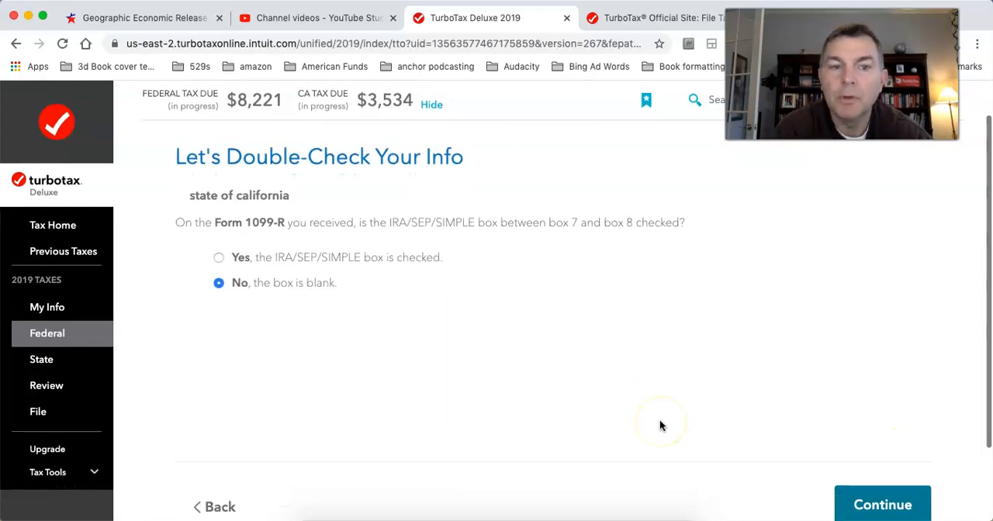
left_click(849, 500)
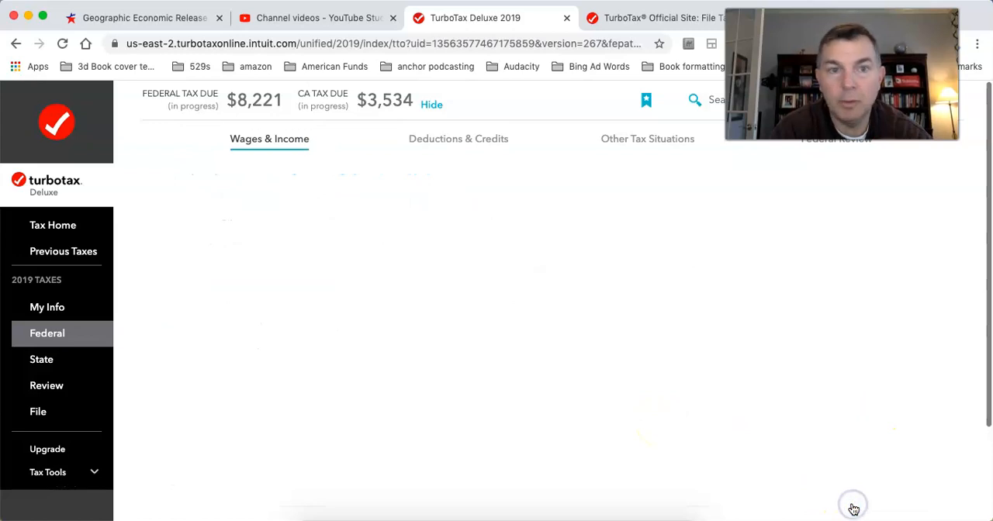
scroll(602, 345, "down", 3)
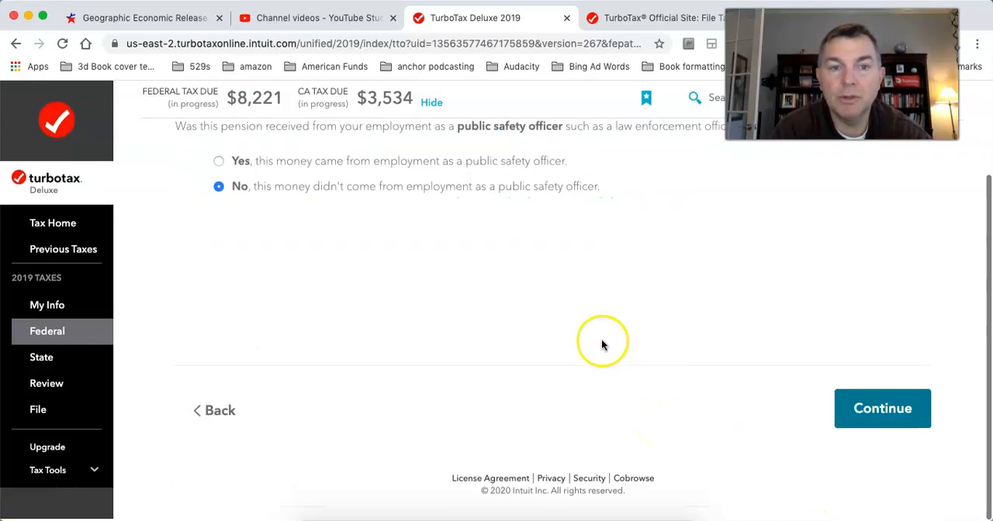
left_click(849, 404)
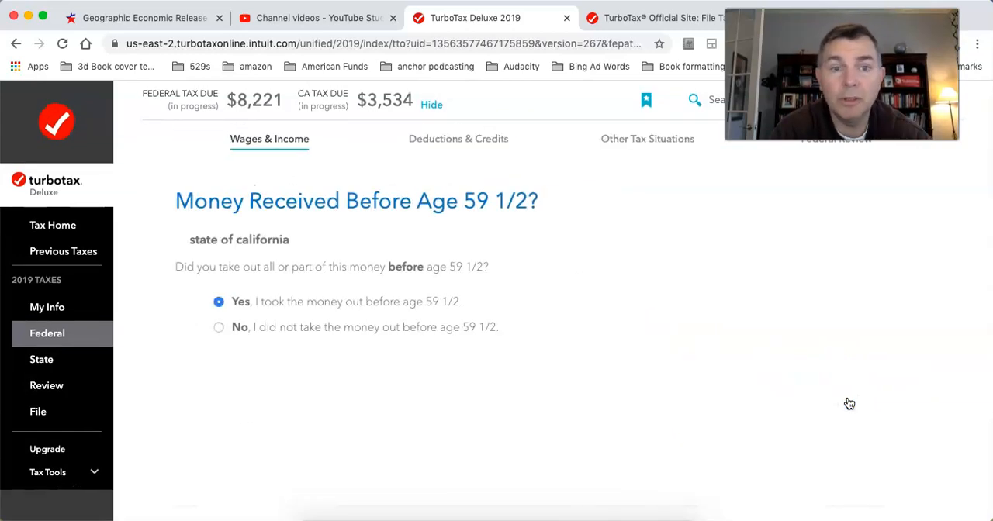
scroll(569, 357, "down", 3)
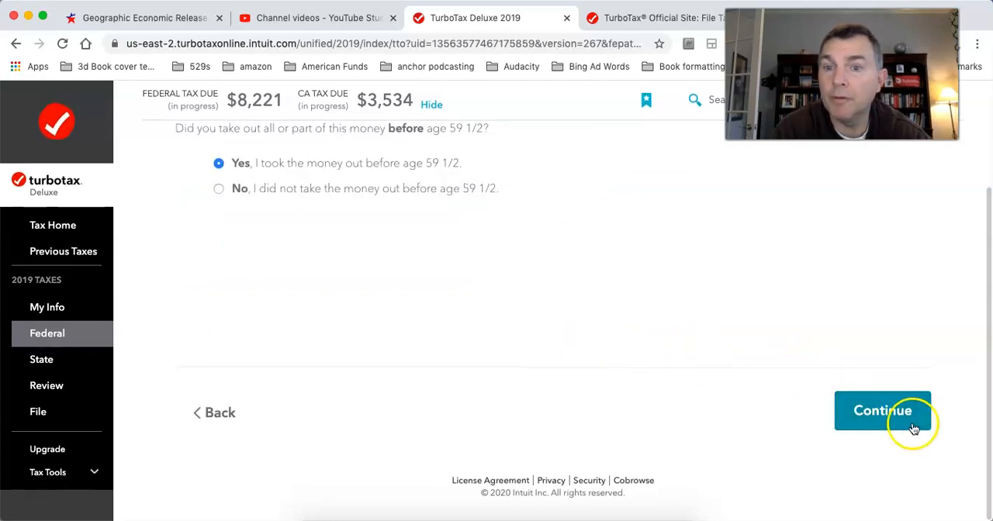
left_click(861, 409)
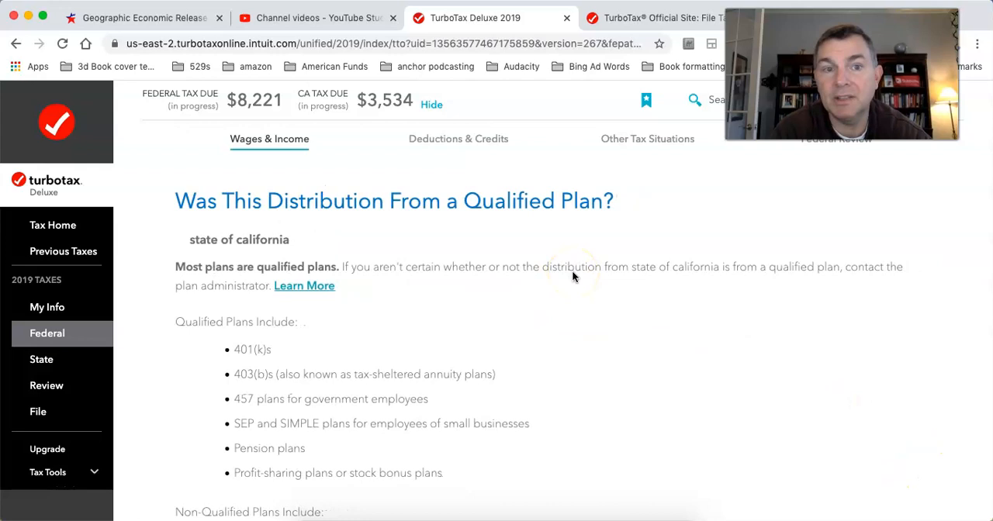
Step: Mark the state of california distribution as coming from a qualified plan and used for something else (cashed out, etc.)
scroll(572, 272, "down", 5)
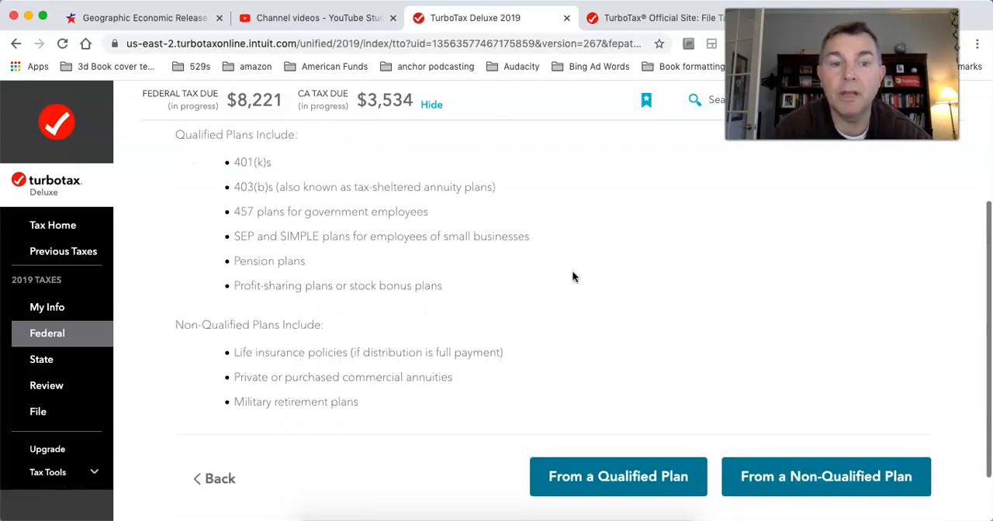
left_click(574, 479)
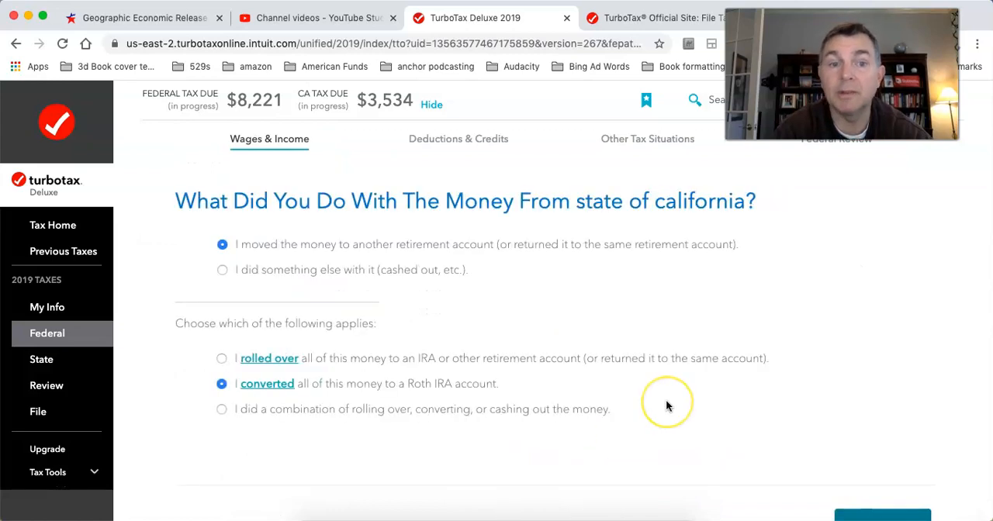
scroll(665, 400, "down", 3)
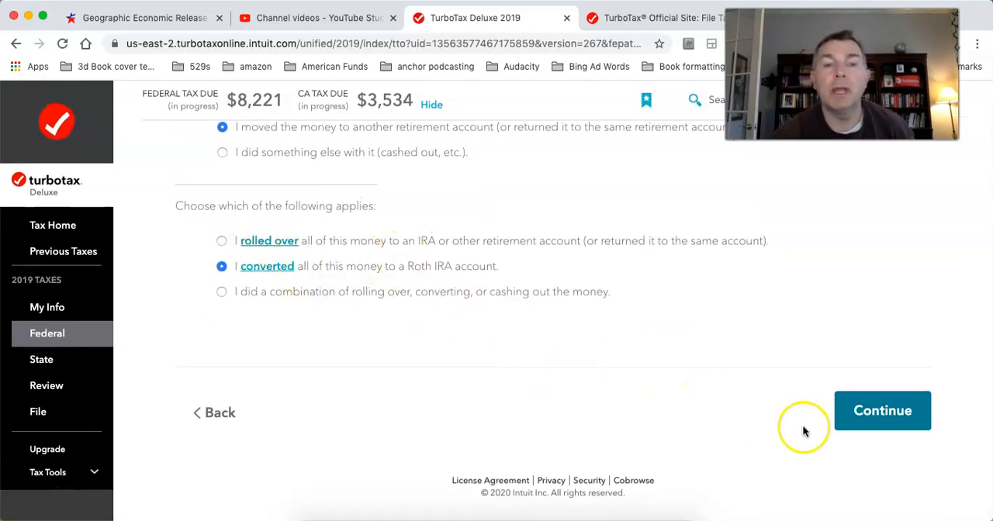
scroll(714, 393, "up", 2)
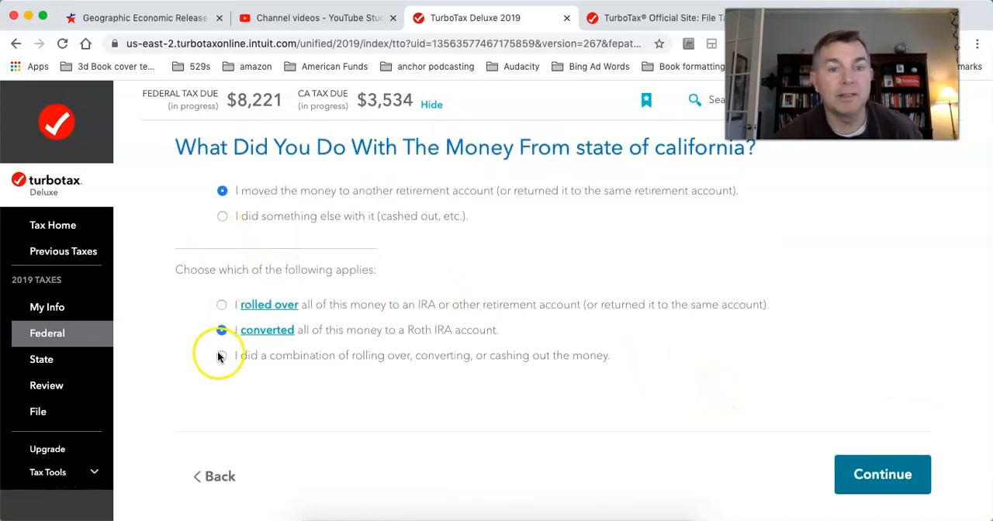
left_click(223, 220)
left_click(860, 470)
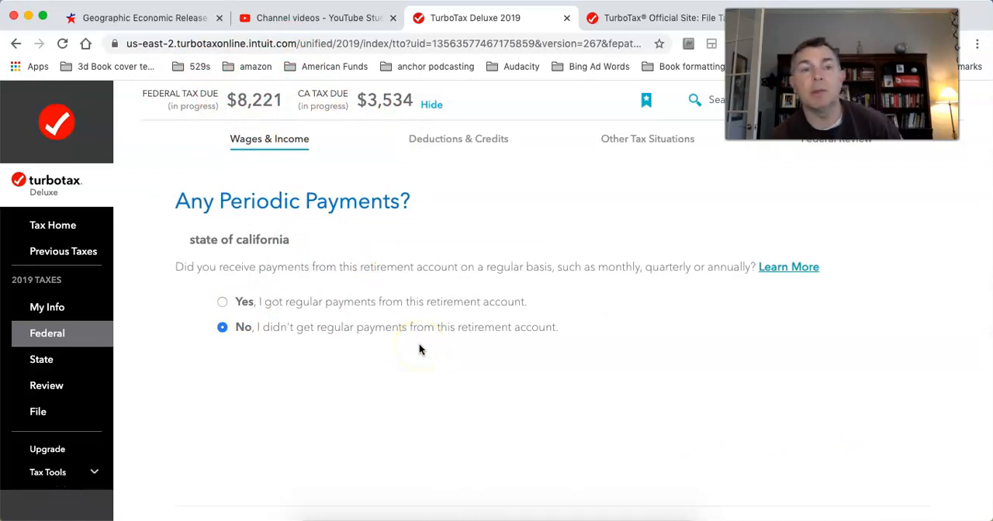
Step: Keep the answer that no regular payments were received from the retirement account and return to the list of 1099-R entries
scroll(574, 365, "down", 4)
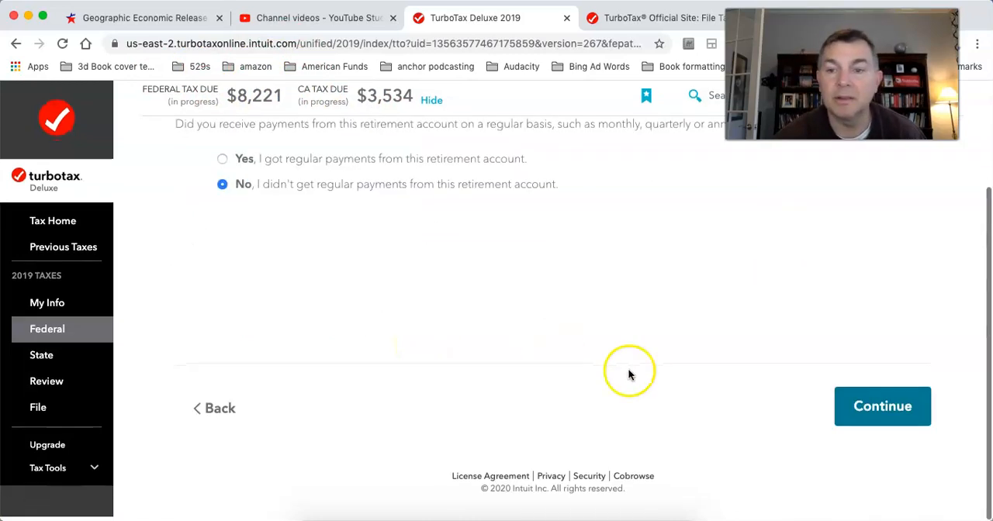
left_click(885, 413)
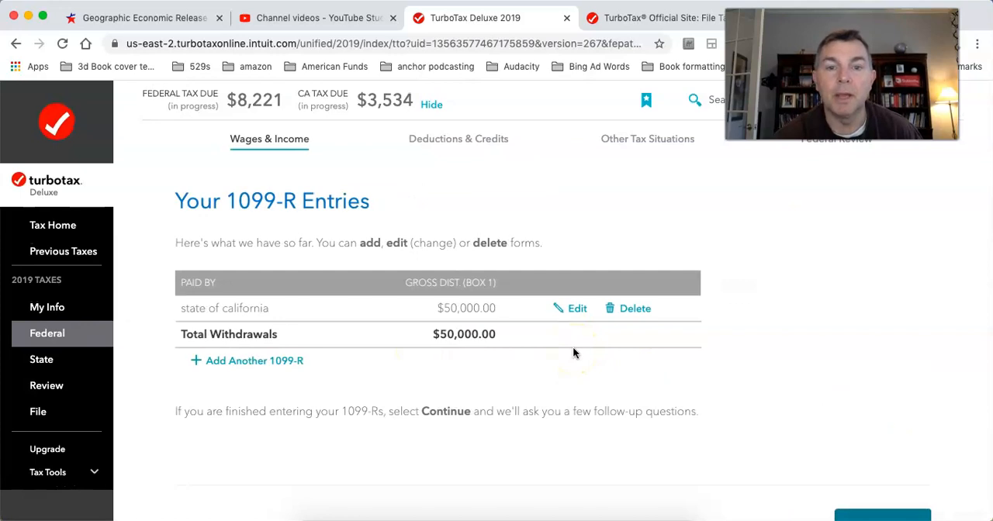
scroll(574, 353, "down", 2)
scroll(572, 353, "up", 1)
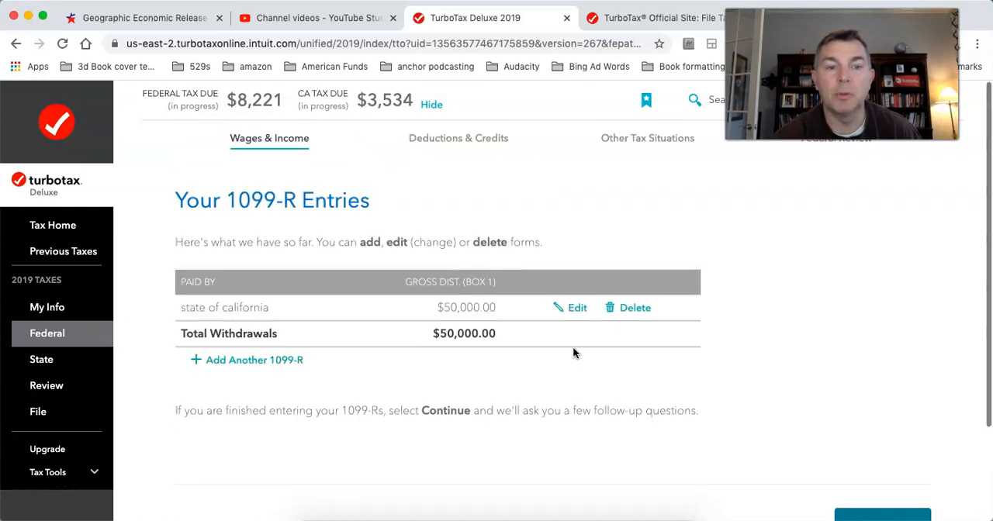
scroll(572, 353, "down", 3)
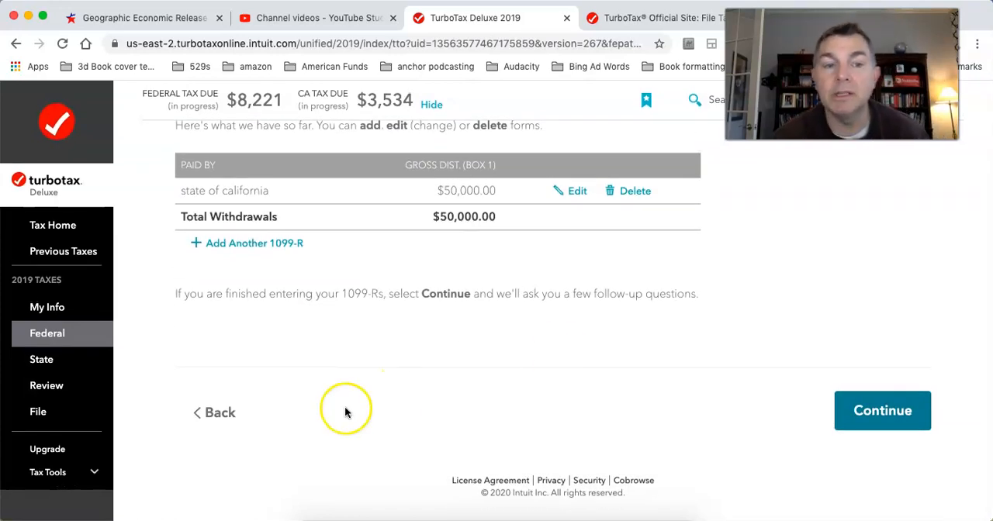
scroll(346, 412, "up", 3)
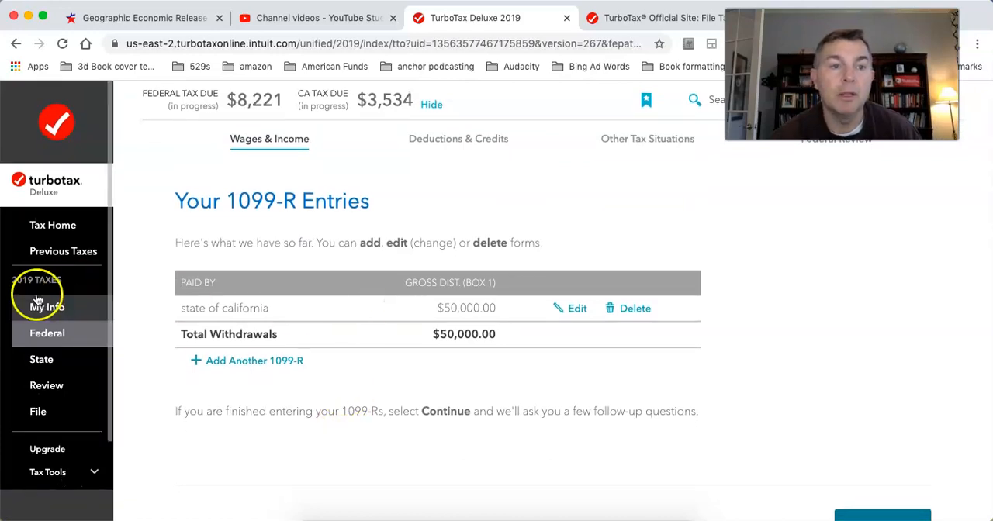
Step: Change the taxpayer's date of birth in the personal info and save it
left_click(37, 303)
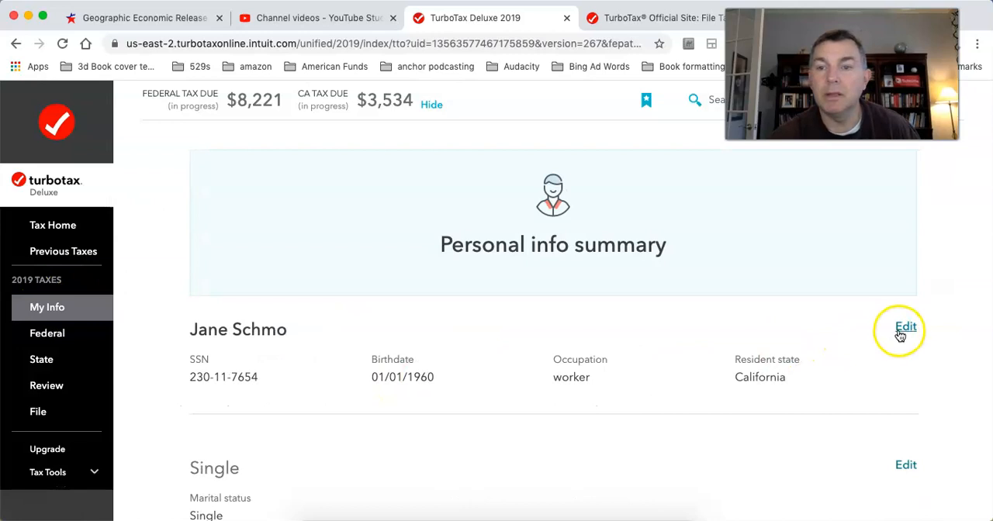
left_click(901, 332)
left_click(295, 340)
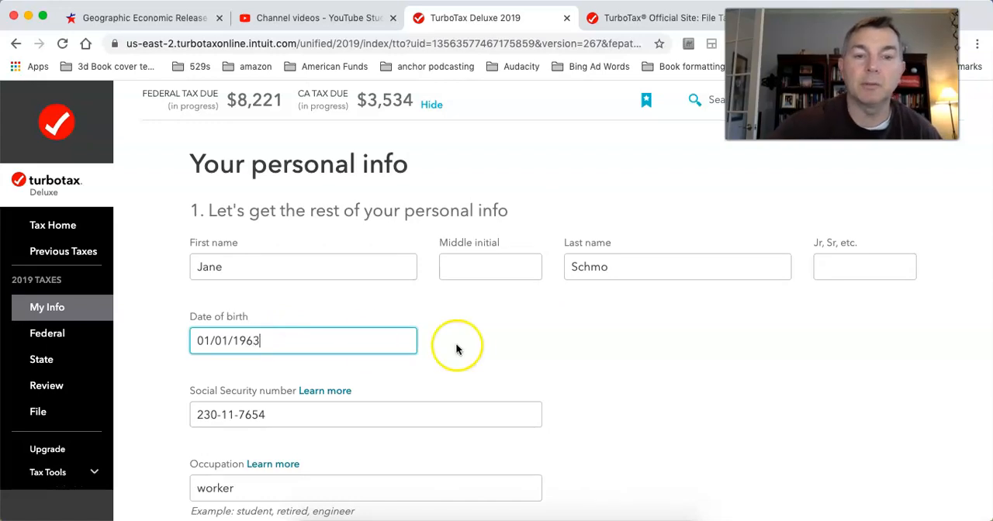
scroll(456, 349, "down", 15)
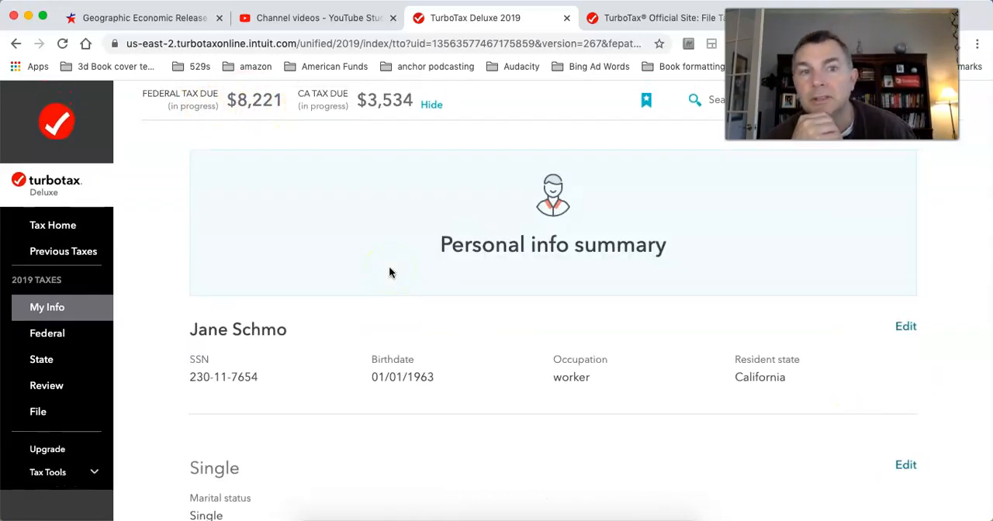
Step: Continue past the personal info summary and decline the identity protection and priority care offer to reach the federal income overview
scroll(477, 317, "down", 10)
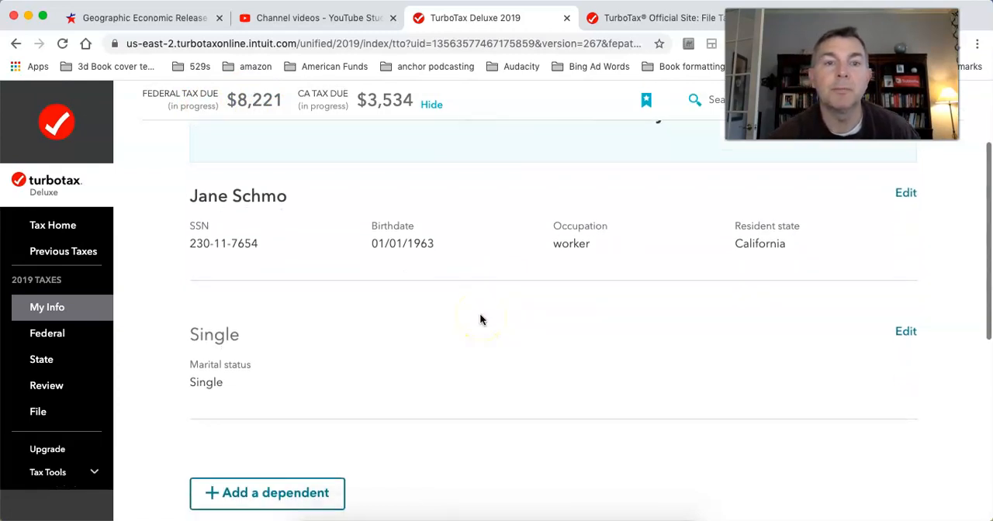
scroll(480, 318, "down", 3)
left_click(842, 423)
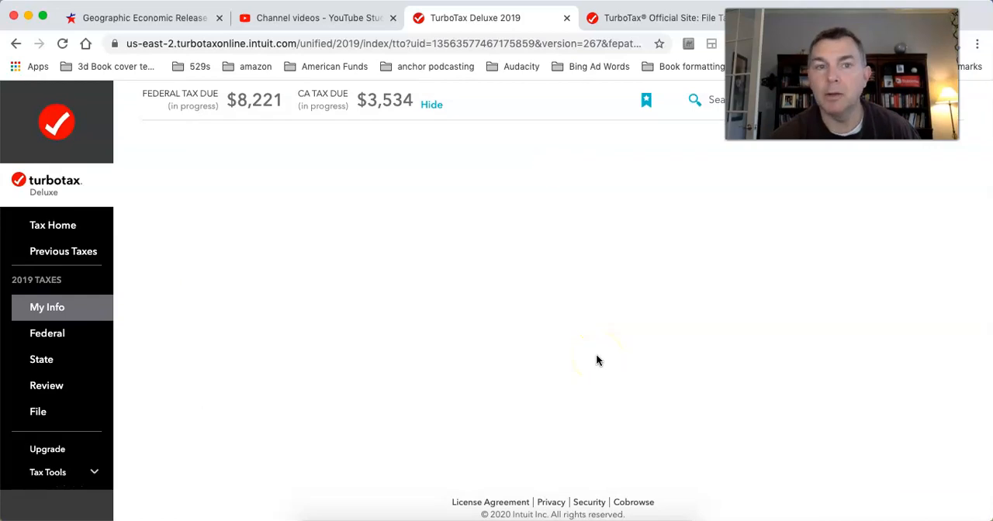
scroll(596, 357, "down", 10)
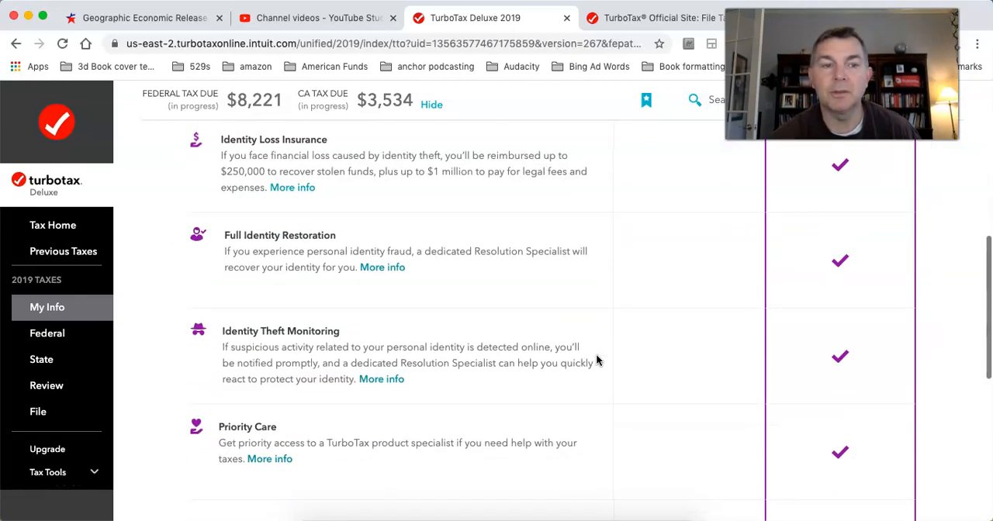
left_click(675, 412)
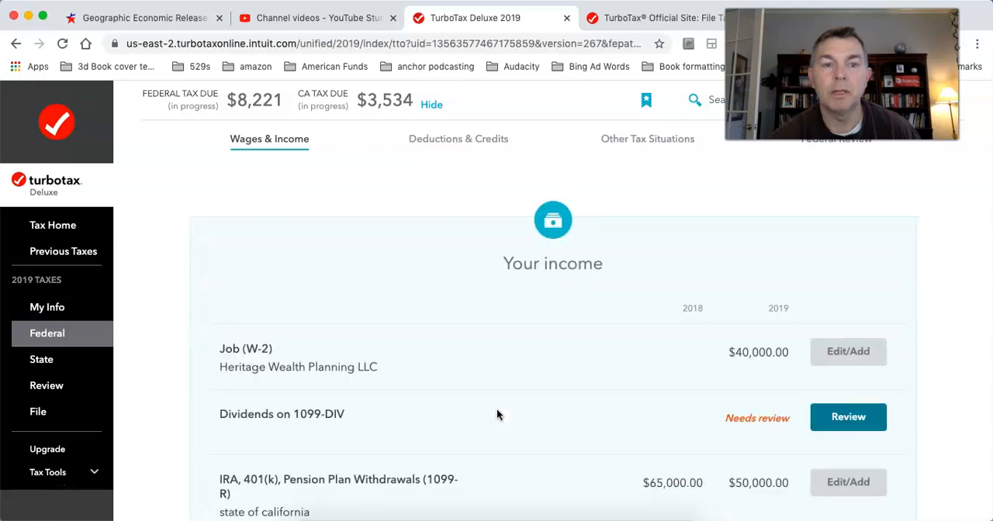
Step: Open the state of california 1099-R entry for editing
scroll(496, 414, "down", 2)
left_click(863, 370)
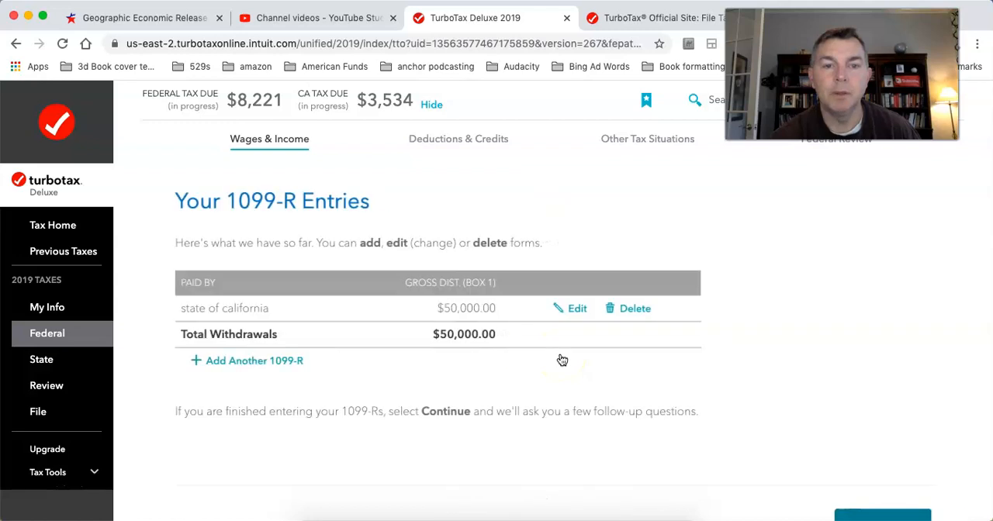
left_click(574, 260)
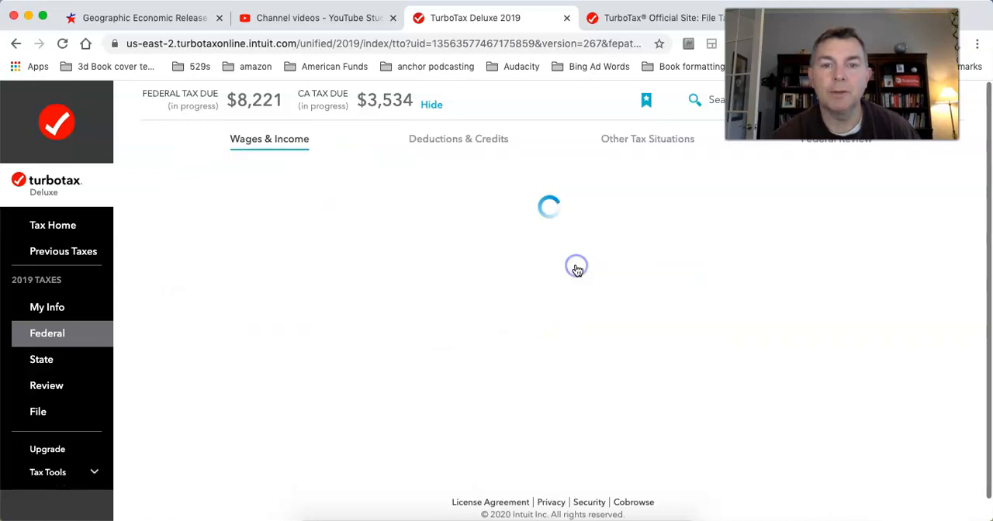
Step: Set the first Box 7 distribution code to 1-Early distribution (except Roth), no known exception, and submit the 1099-R form
scroll(673, 331, "down", 5)
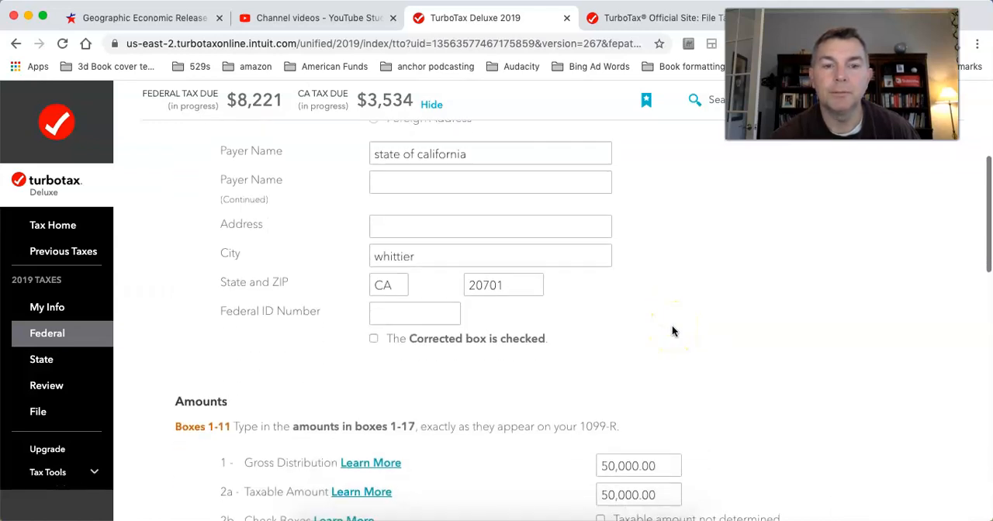
scroll(660, 333, "down", 2)
scroll(657, 380, "down", 4)
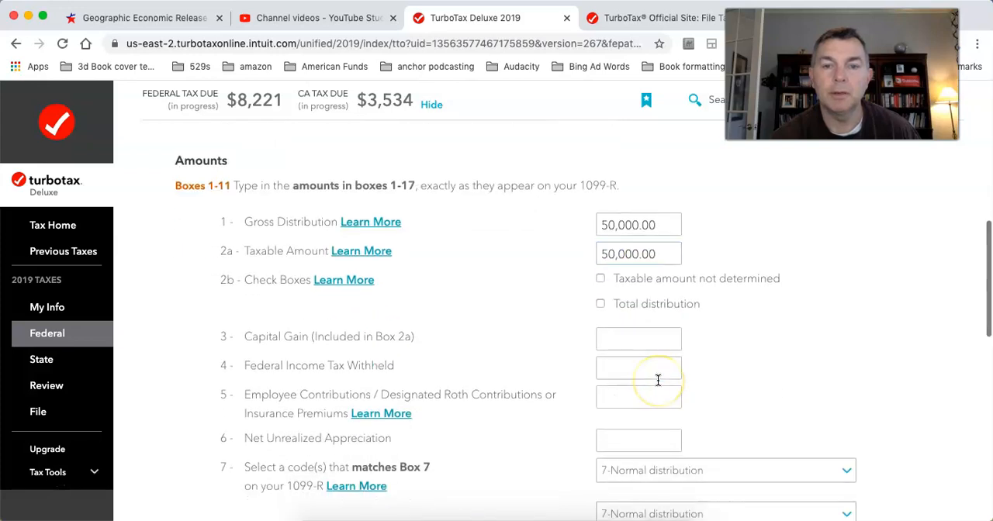
scroll(658, 380, "down", 3)
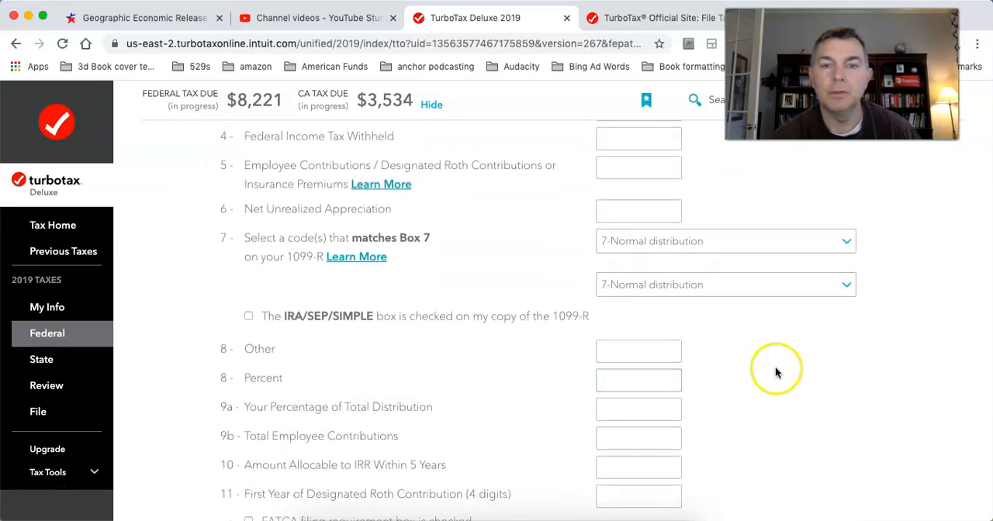
scroll(780, 365, "down", 4)
scroll(785, 361, "down", 2)
scroll(786, 361, "down", 2)
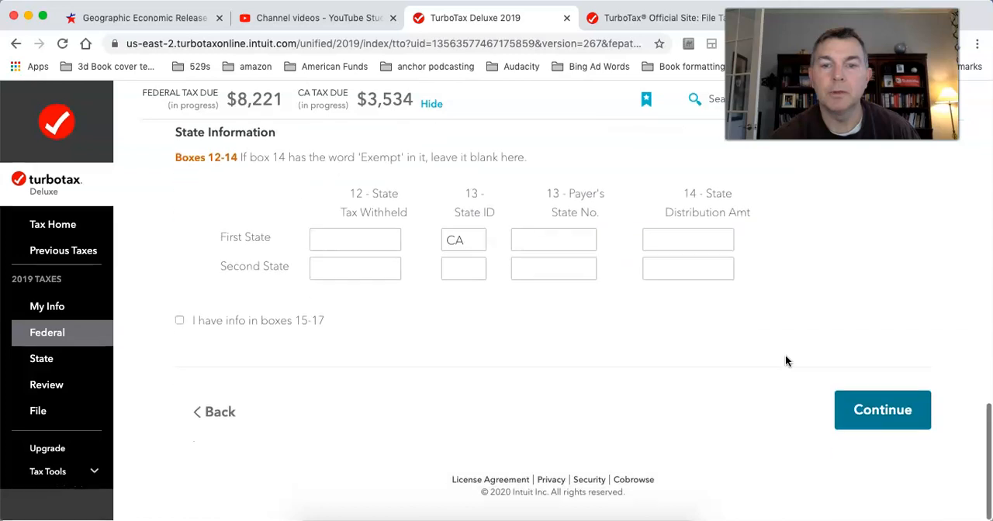
scroll(794, 342, "up", 6)
scroll(794, 344, "up", 1)
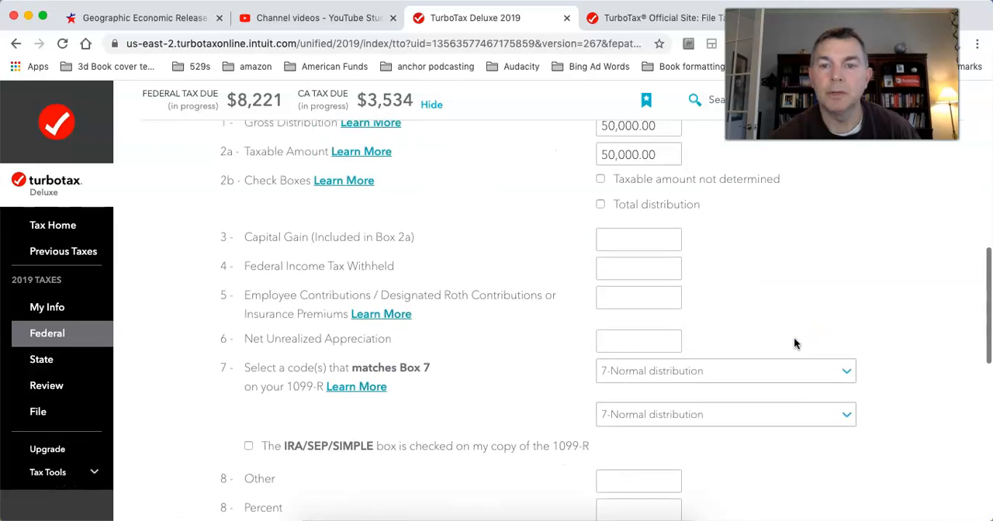
left_click(766, 372)
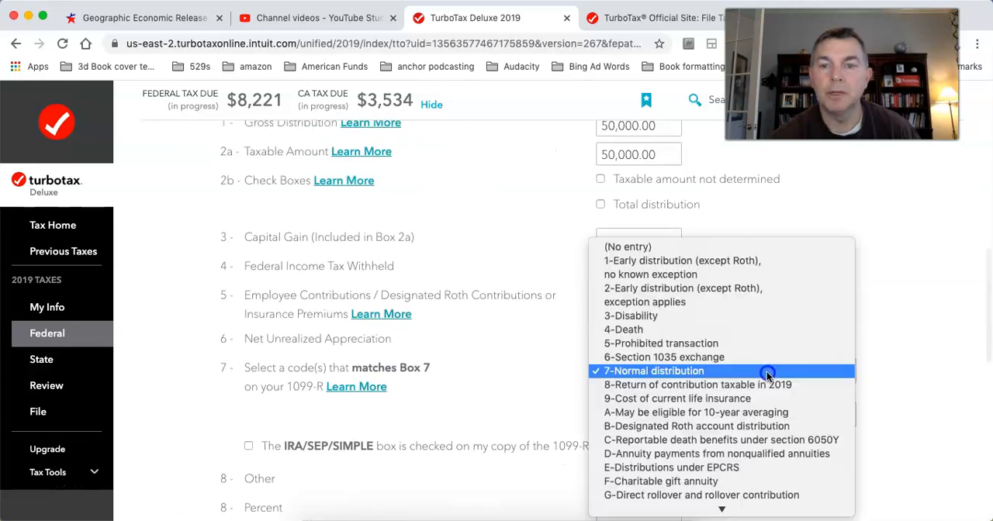
left_click(703, 263)
scroll(894, 402, "down", 8)
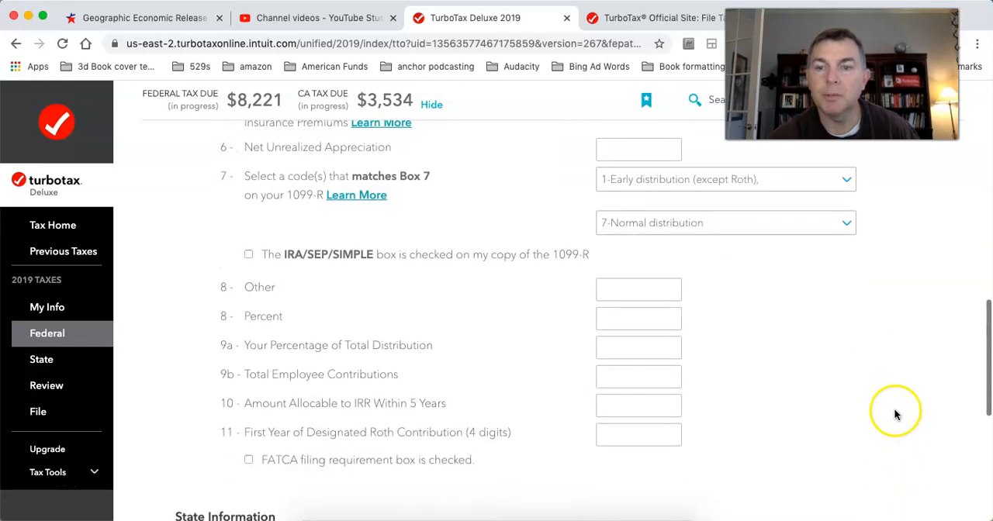
left_click(882, 411)
Step: Set the second Box 7 code to 1-Early distribution (except Roth) and submit the 1099-R form again
scroll(894, 408, "down", 5)
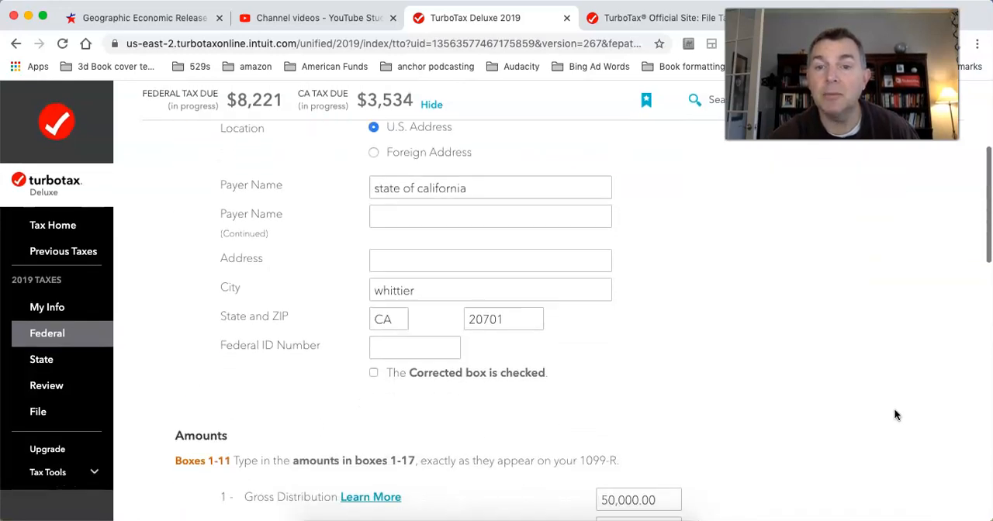
scroll(860, 431, "down", 4)
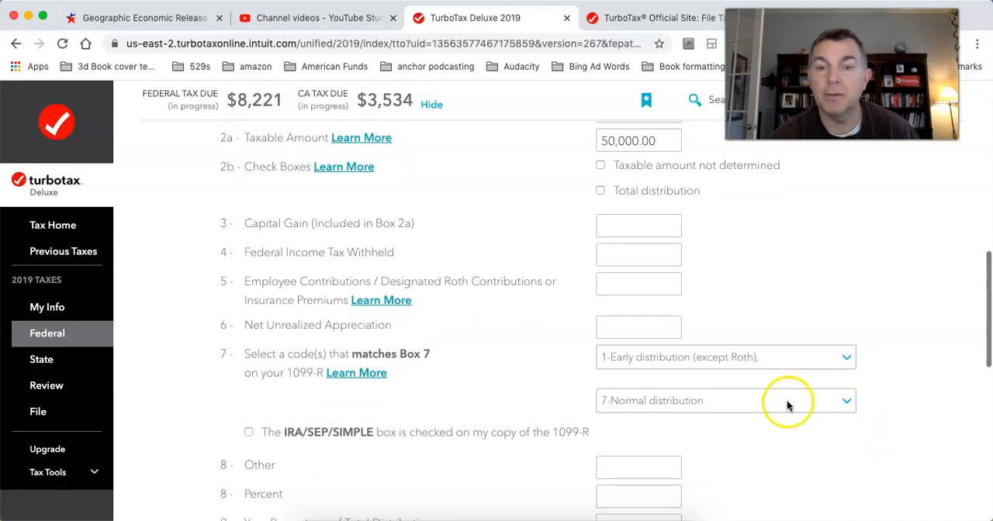
left_click(788, 402)
left_click(705, 289)
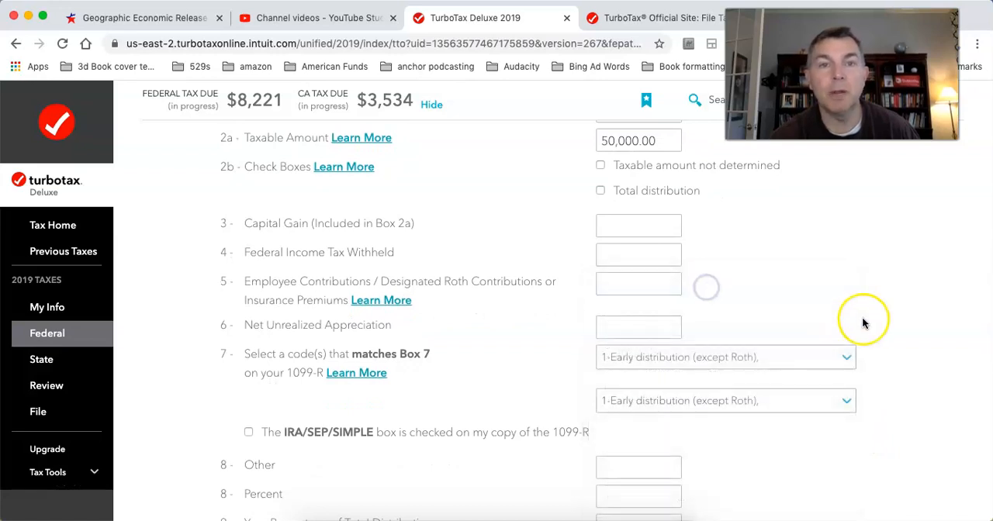
scroll(862, 321, "down", 10)
left_click(875, 407)
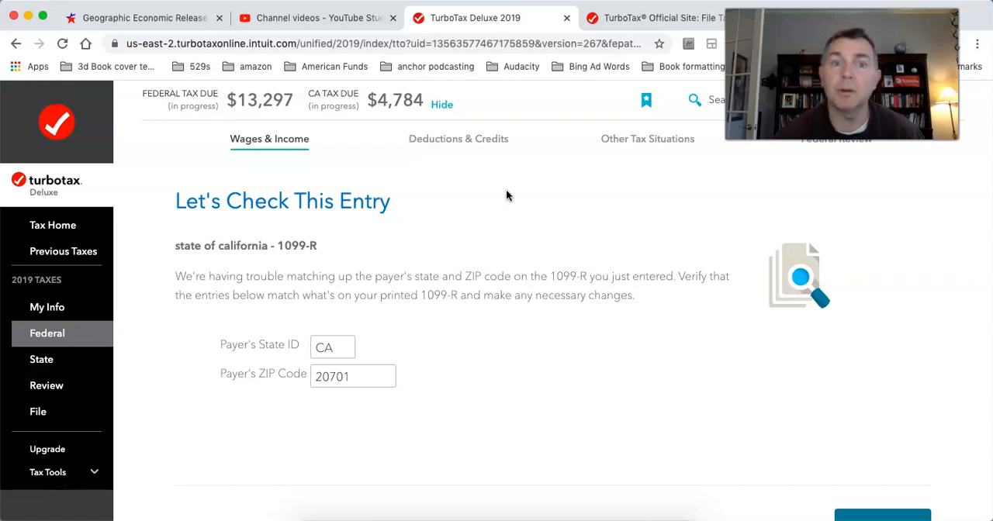
Step: Go back to the 1099-R form and set the first Box 7 code to 7-Normal distribution
scroll(504, 228, "down", 3)
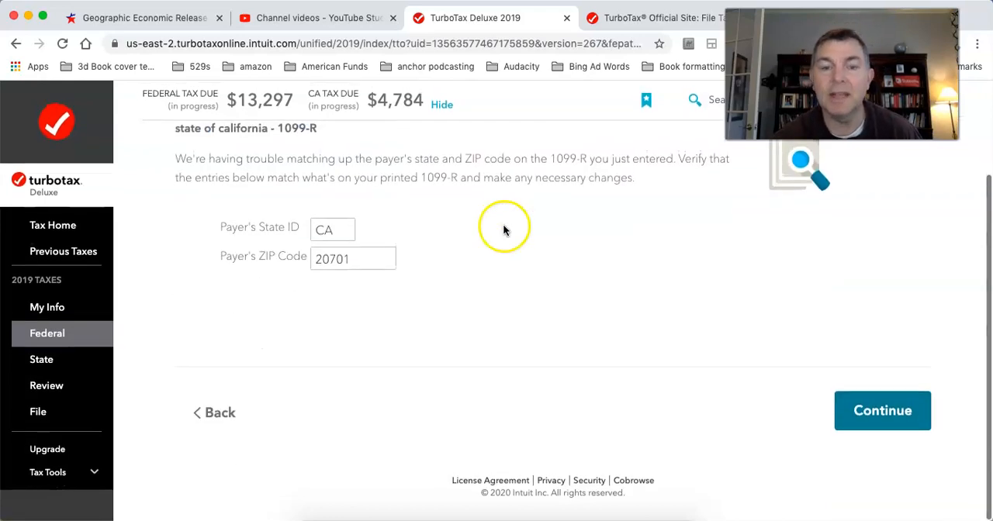
left_click(208, 418)
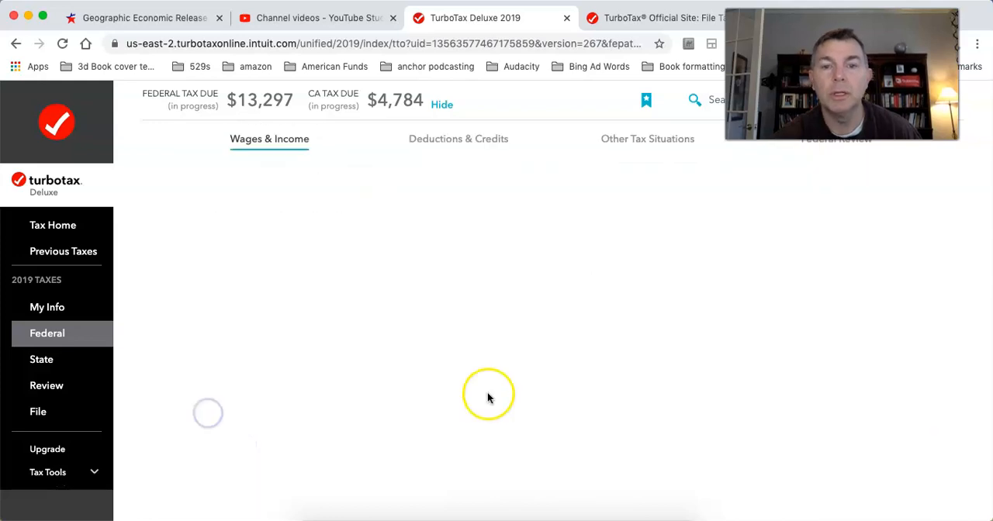
scroll(618, 378, "down", 10)
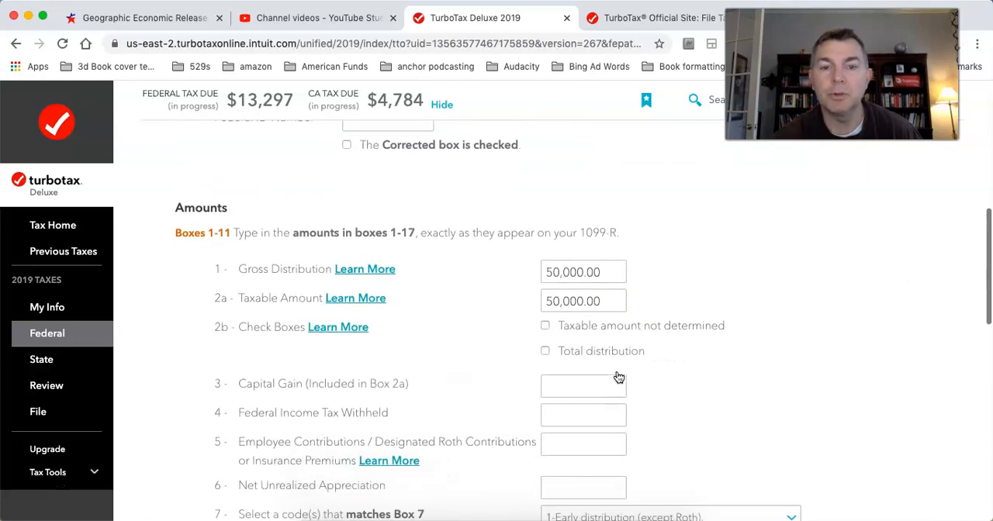
scroll(650, 330, "down", 2)
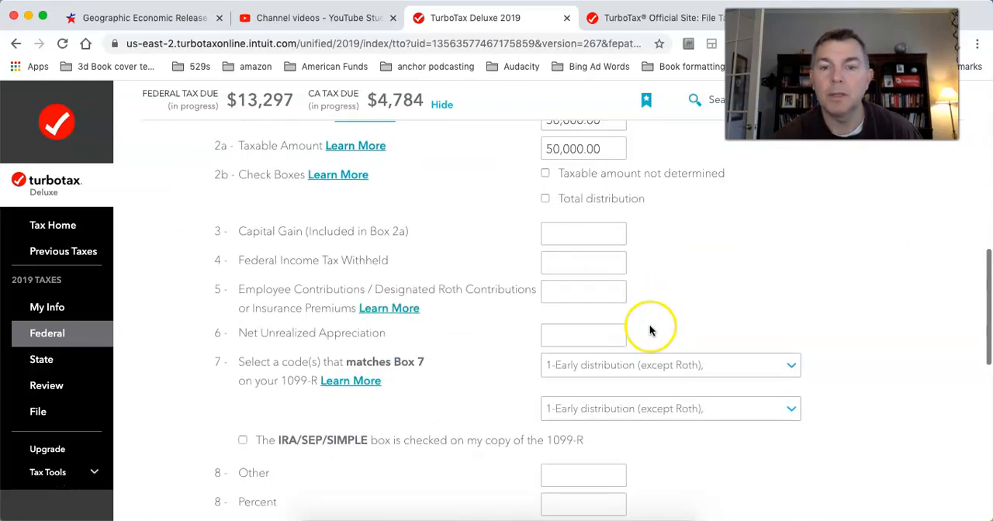
left_click(663, 368)
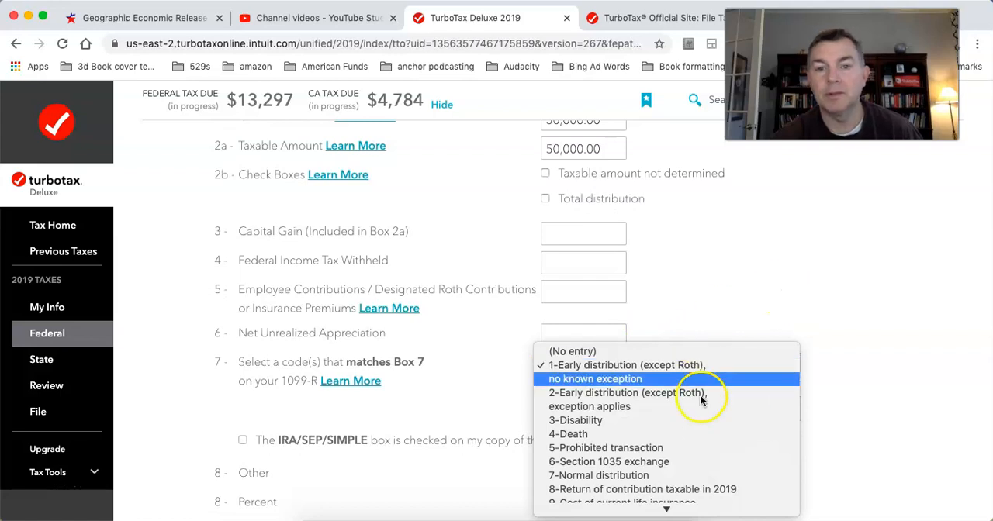
left_click(659, 475)
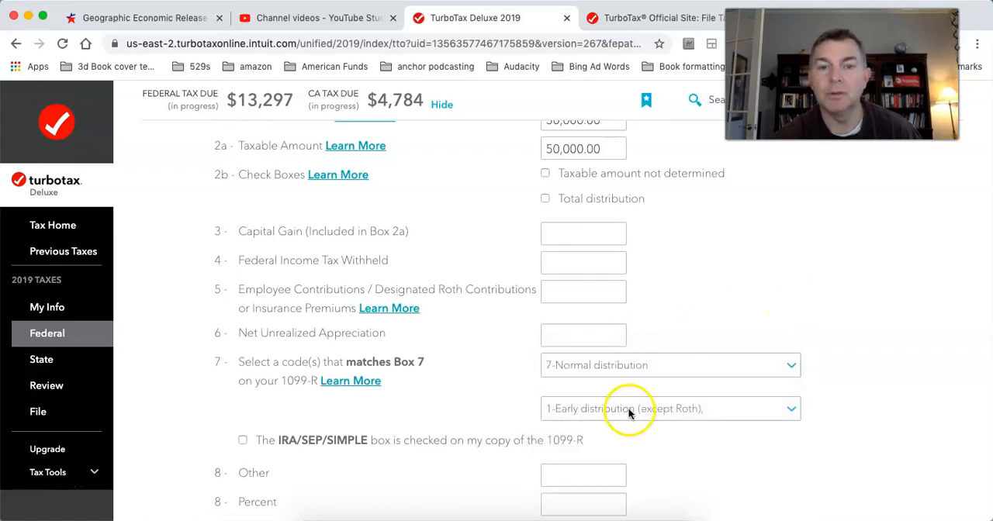
Step: Return the first Box 7 code to 1-Early distribution (except Roth) and resubmit the 1099-R form
left_click(641, 373)
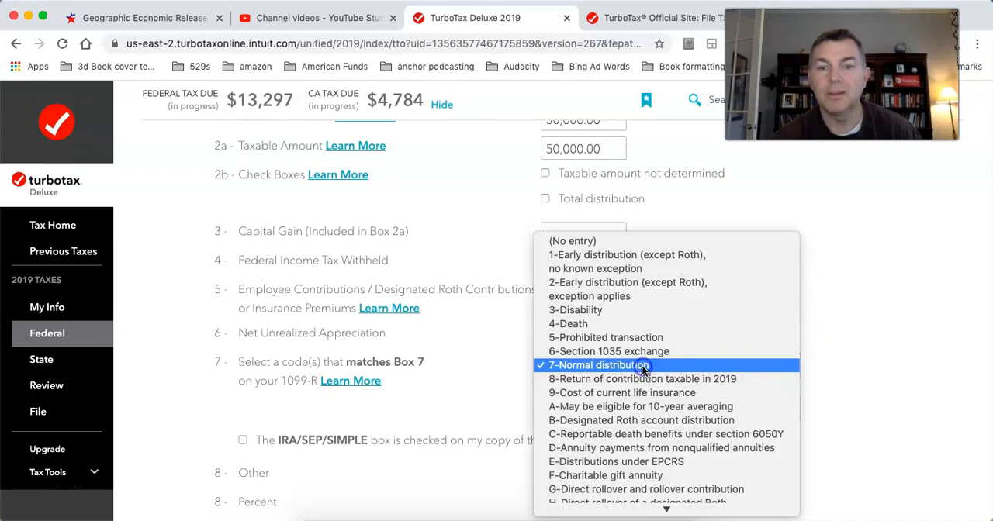
left_click(629, 255)
scroll(867, 345, "down", 10)
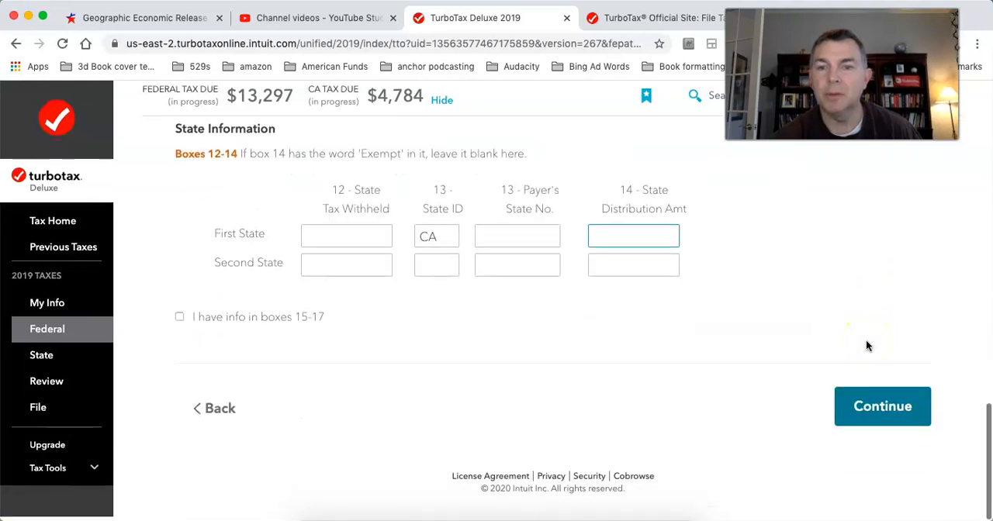
left_click(876, 413)
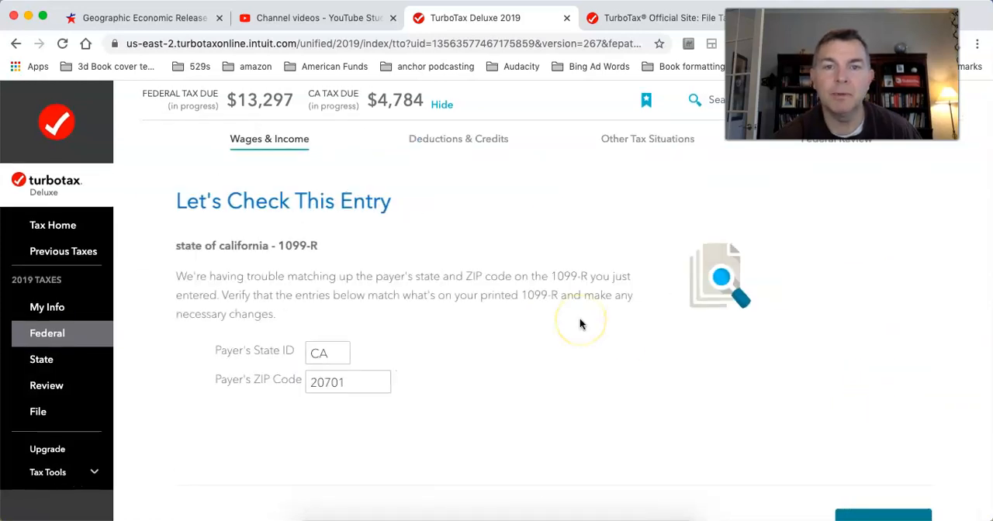
Step: Accept the payer's state and ZIP code as entered and continue past the extra tax notice for the state of california account
scroll(579, 324, "down", 2)
left_click(881, 419)
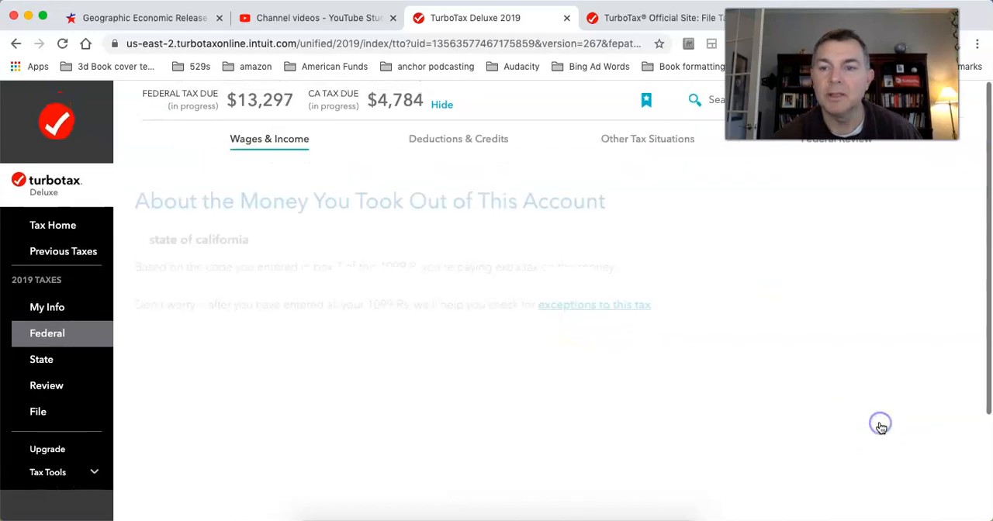
scroll(810, 416, "down", 3)
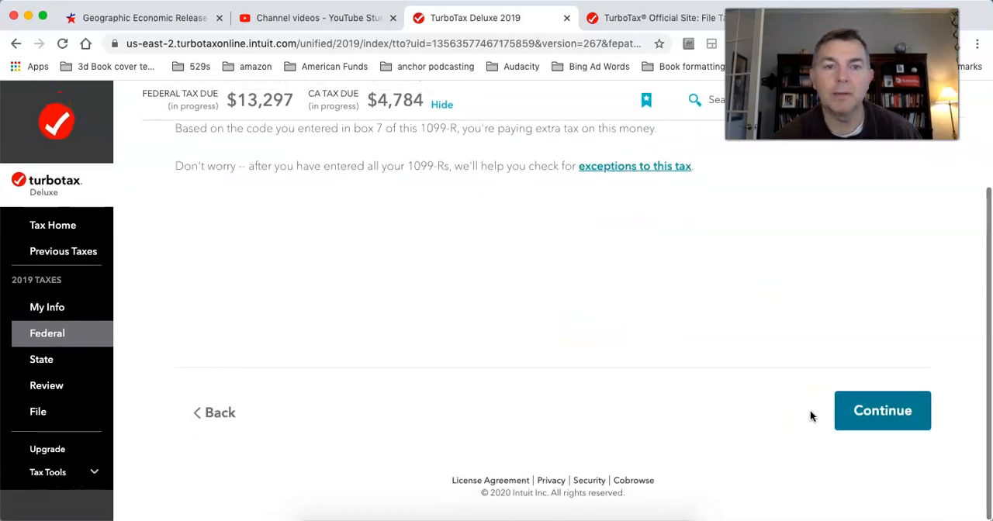
scroll(810, 417, "up", 3)
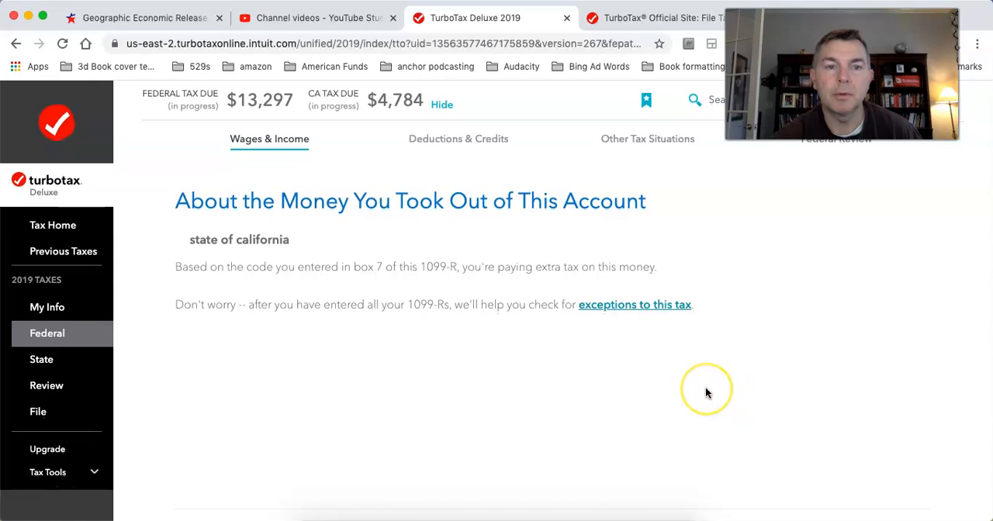
scroll(706, 386, "down", 3)
left_click(886, 411)
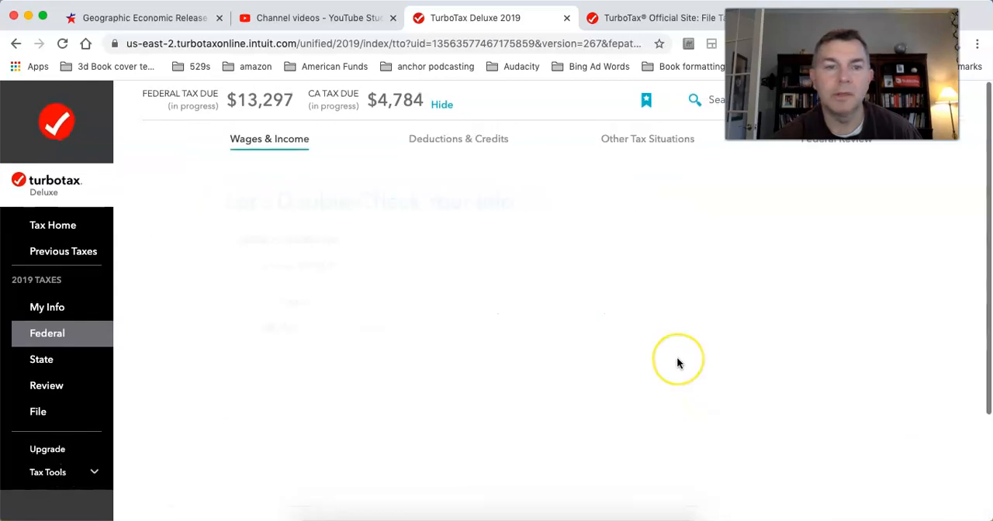
Step: Accept the double-check page and keep the answer that the money didn't come from employment as a public safety officer
scroll(676, 362, "down", 3)
left_click(882, 415)
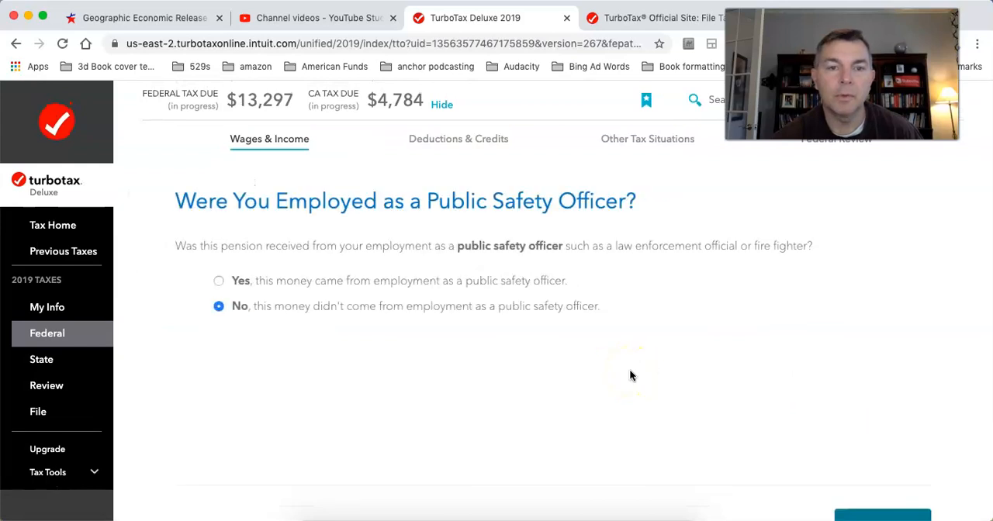
left_click(888, 517)
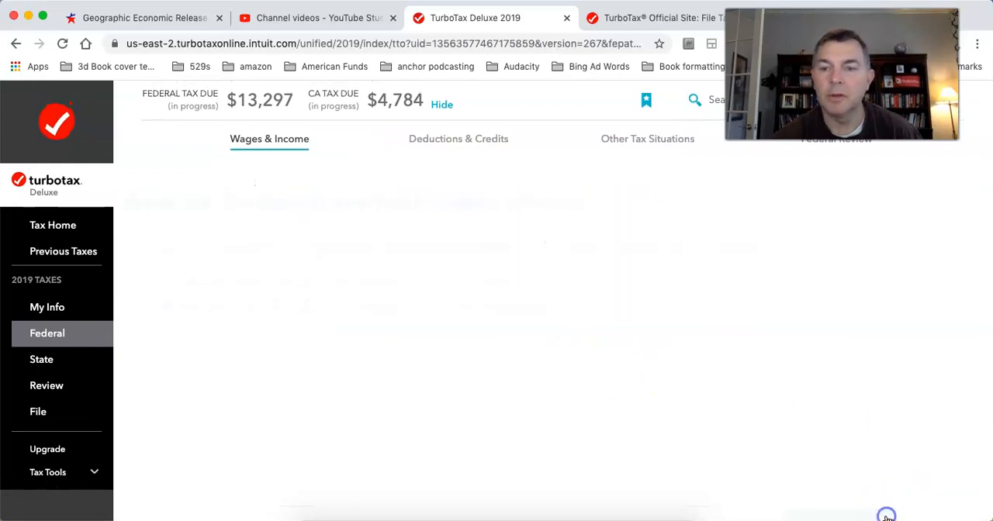
Step: Report that the state of california money moved to another retirement account, with all of it converted to a Roth IRA, and continue
scroll(727, 359, "down", 2)
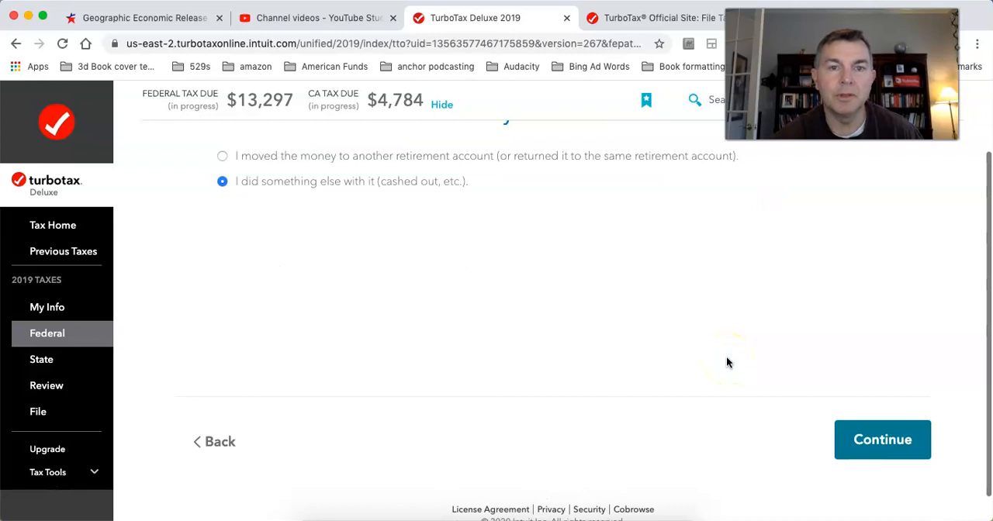
scroll(727, 362, "up", 2)
left_click(221, 246)
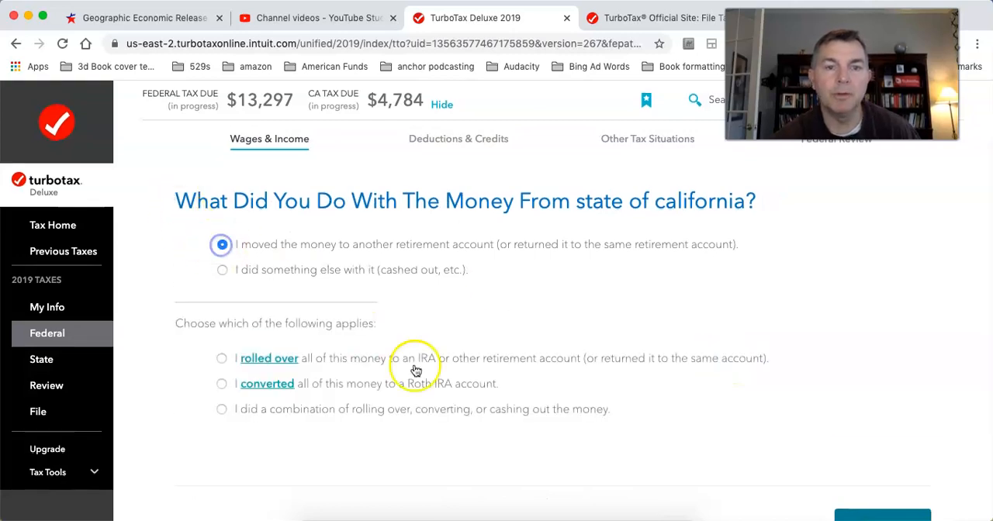
scroll(627, 406, "down", 3)
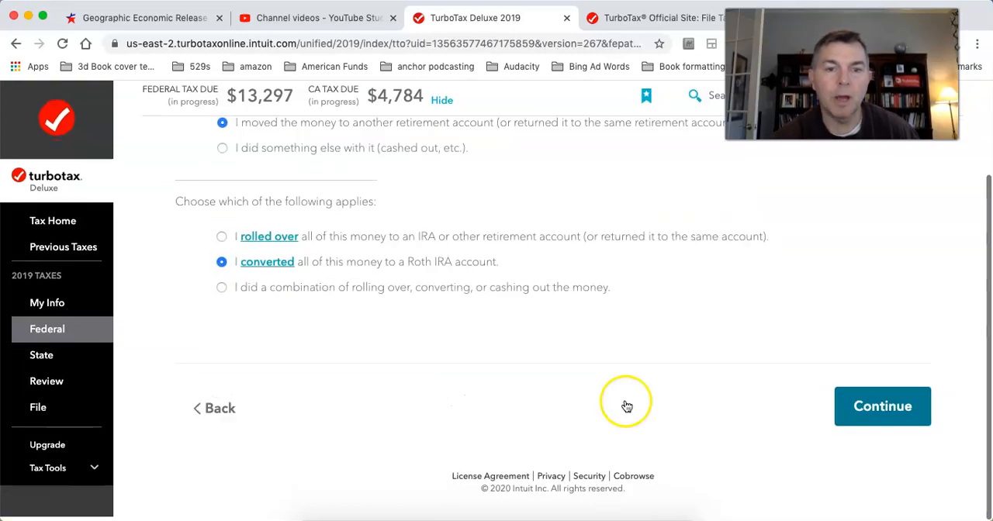
left_click(897, 412)
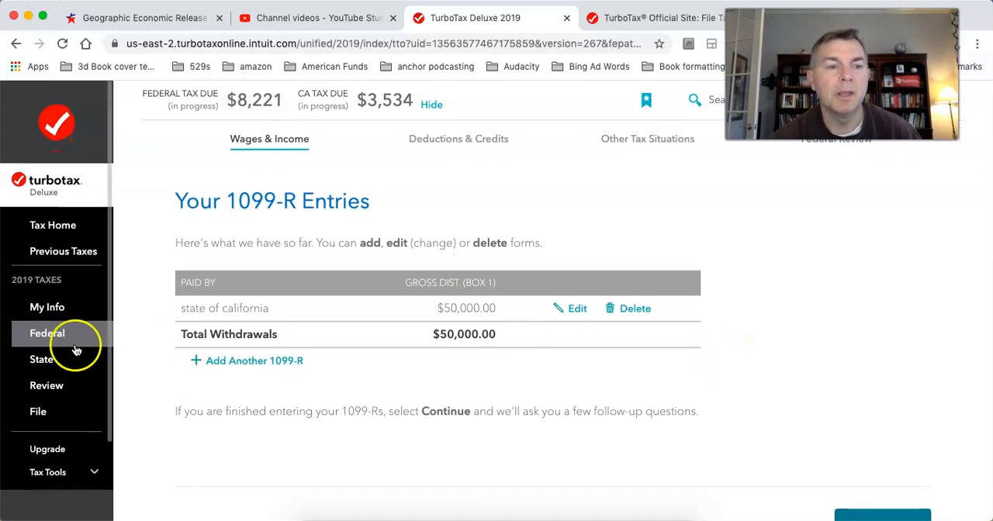
Step: Check the Review section's page about the unfinished California return and open the File section
left_click(35, 385)
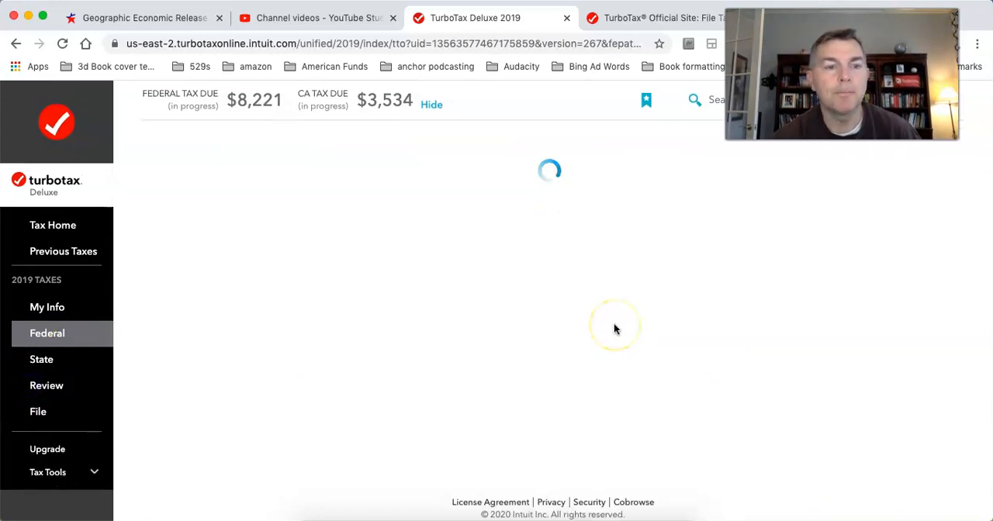
scroll(613, 330, "down", 2)
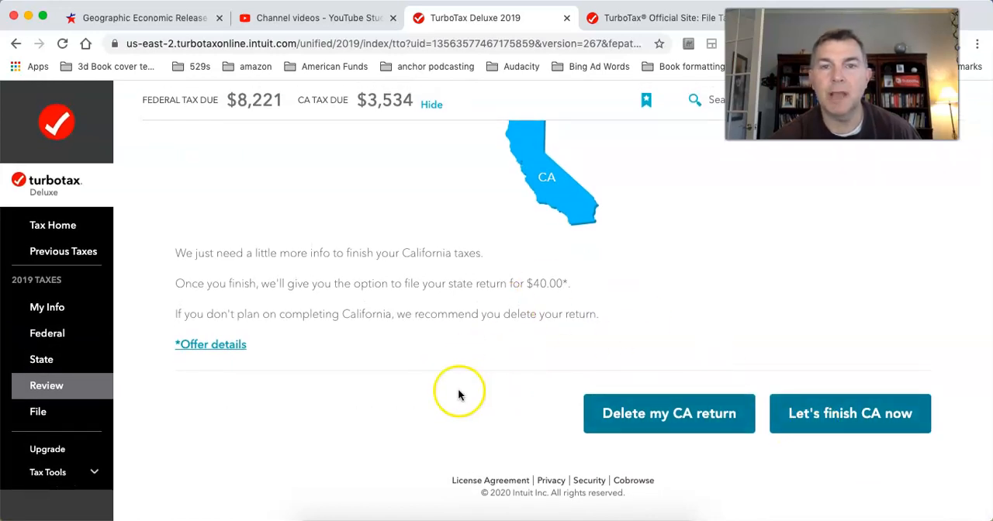
left_click(24, 383)
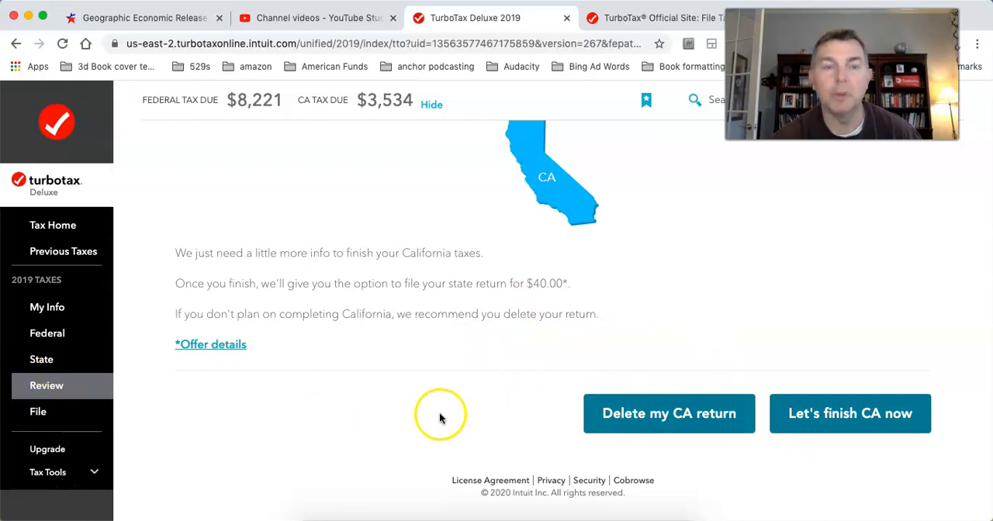
left_click(36, 408)
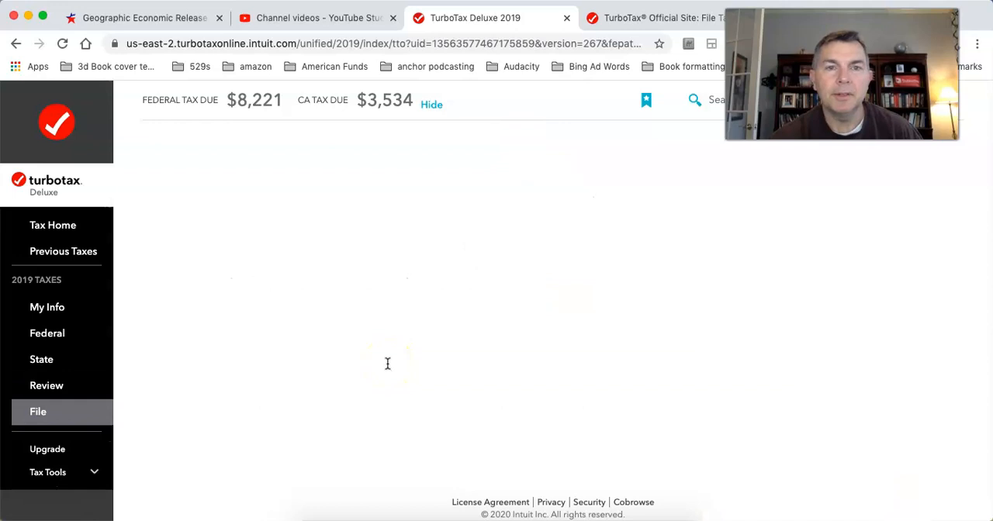
Step: Expand the tax tools, look through the Tools Center's options and helpful links, and close it
scroll(82, 401, "down", 2)
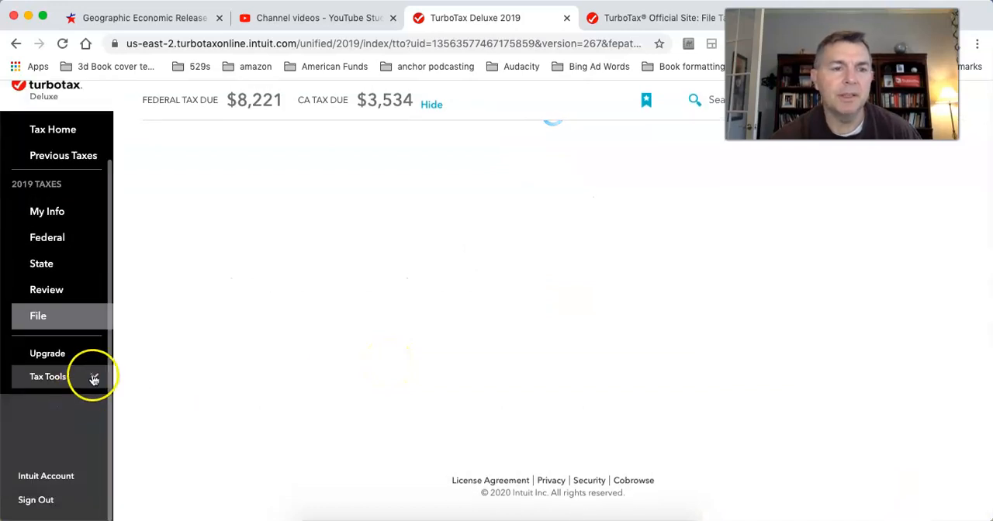
left_click(93, 379)
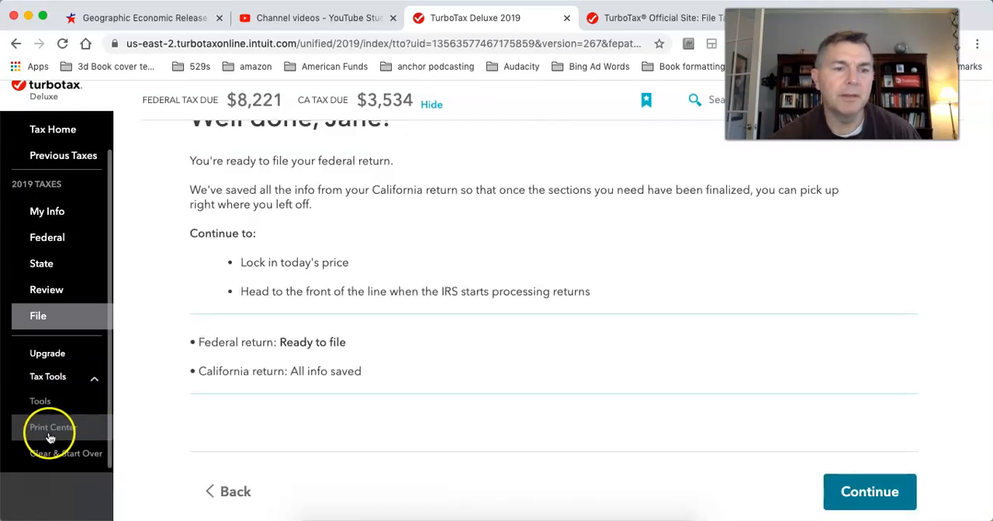
scroll(317, 394, "up", 2)
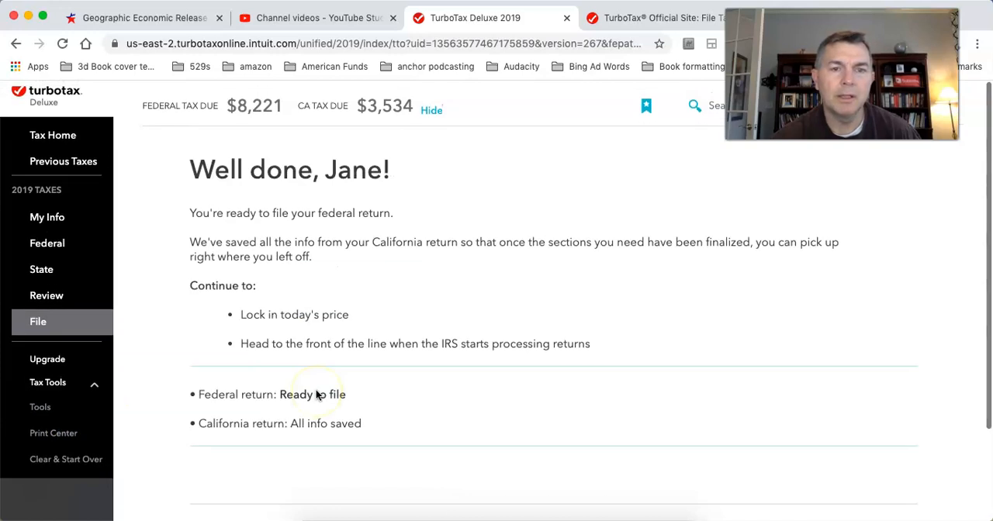
scroll(317, 394, "down", 3)
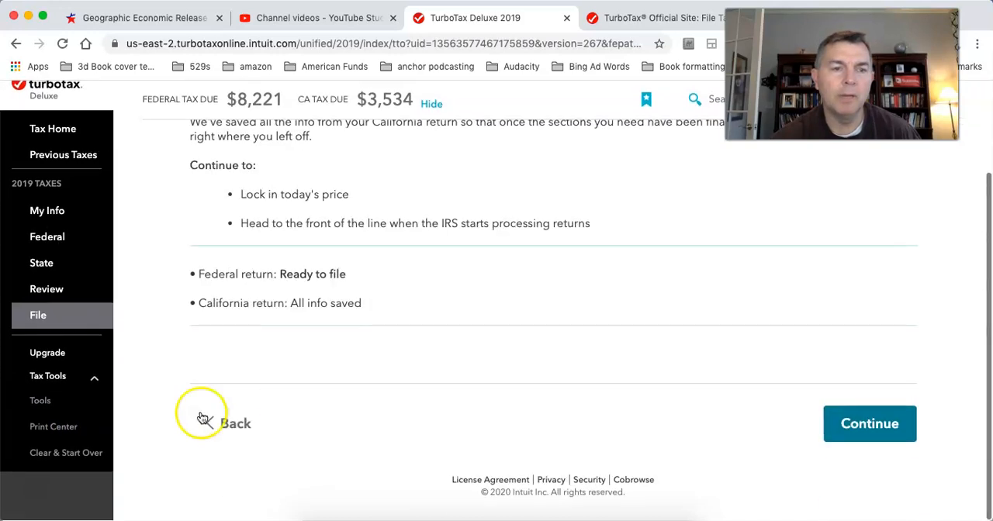
left_click(43, 403)
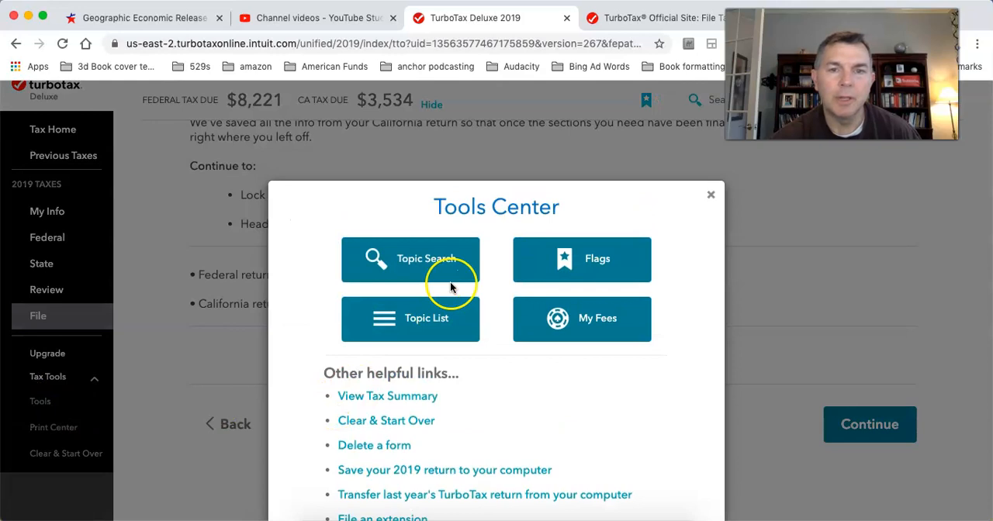
scroll(582, 411, "down", 2)
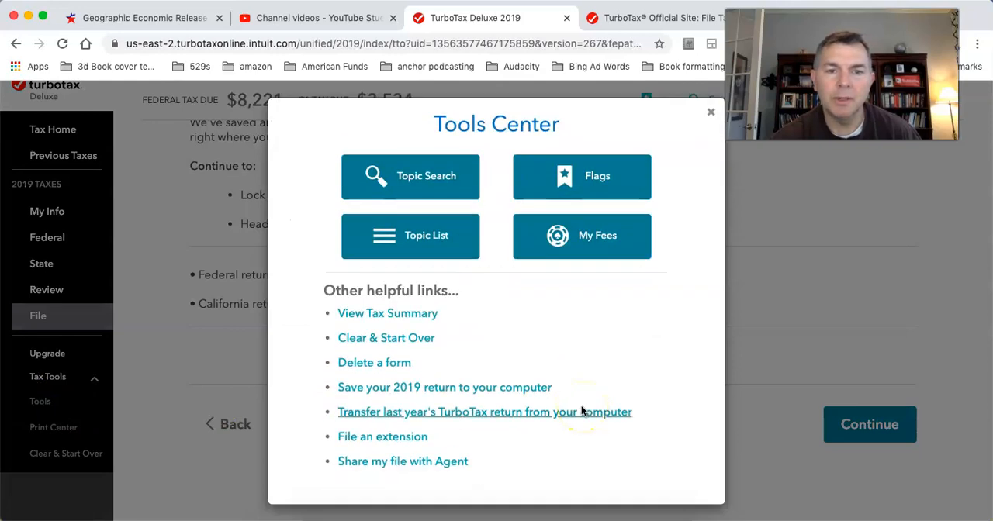
left_click(710, 115)
Step: Ask the Print Center to print, save or preview this year's return and choose to pay later
left_click(52, 431)
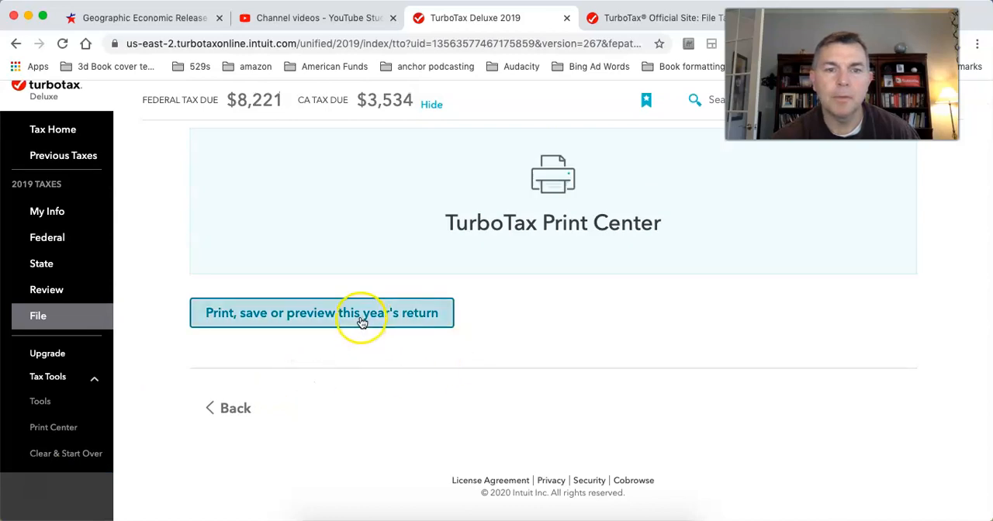
left_click(362, 322)
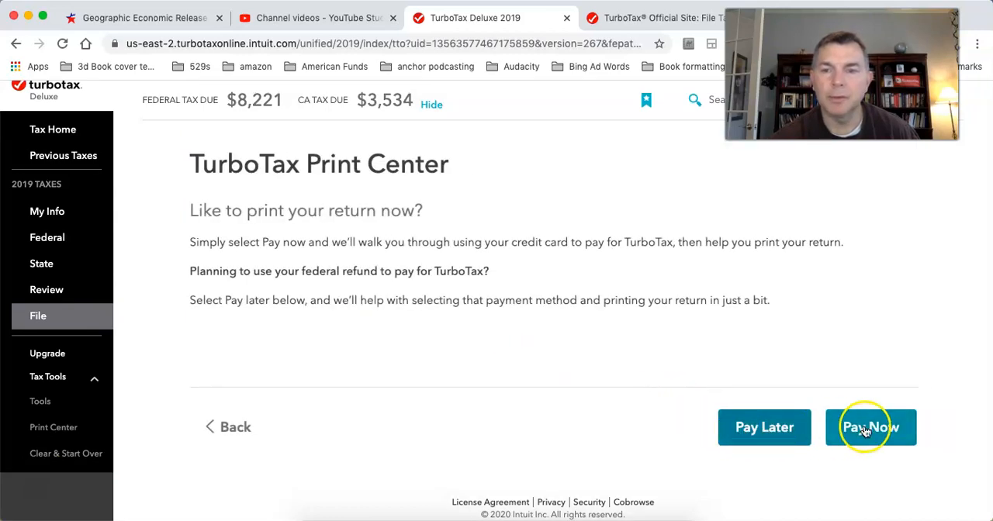
left_click(762, 427)
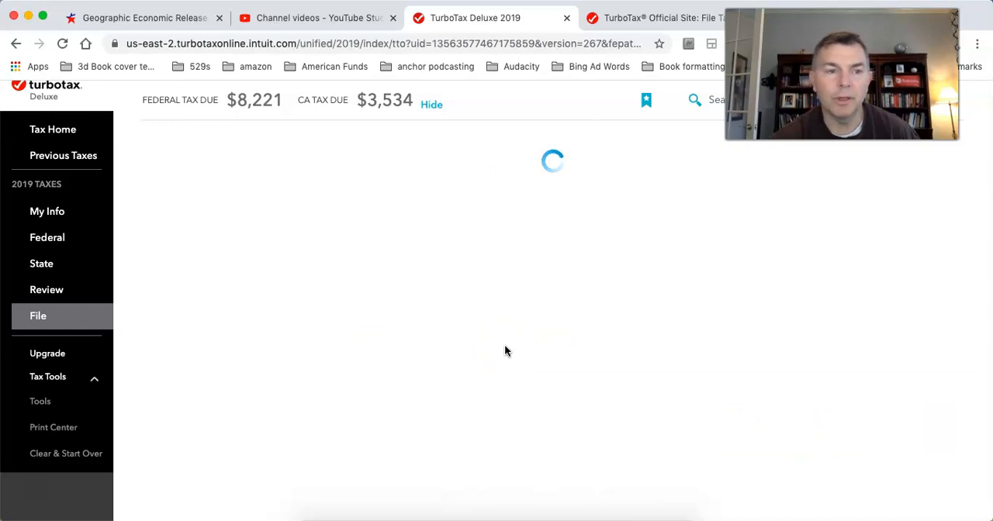
Step: Continue past the ready-to-file page for the federal return
scroll(505, 352, "down", 3)
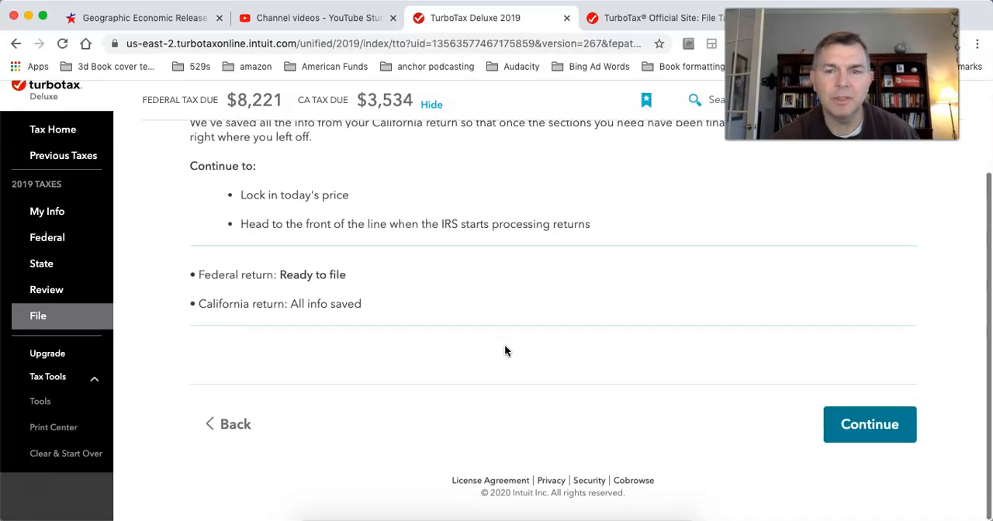
left_click(853, 425)
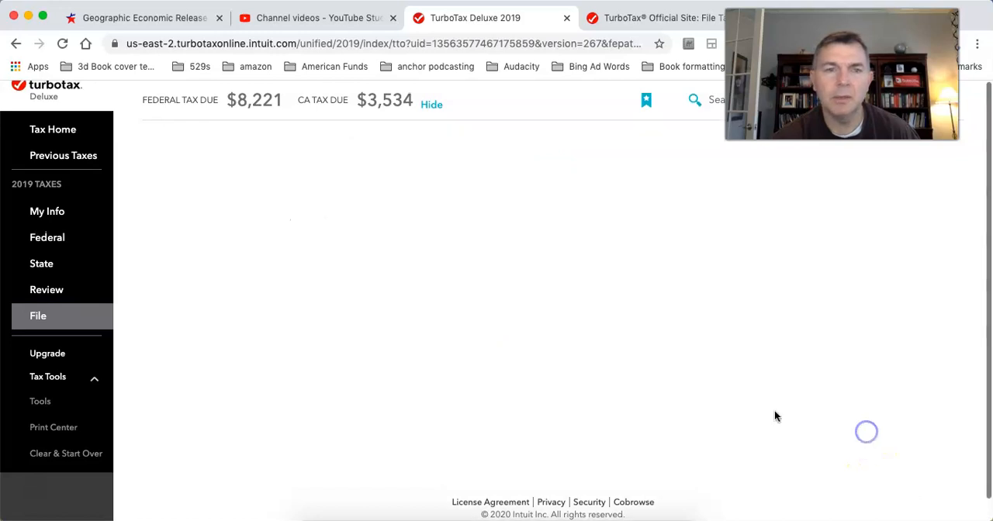
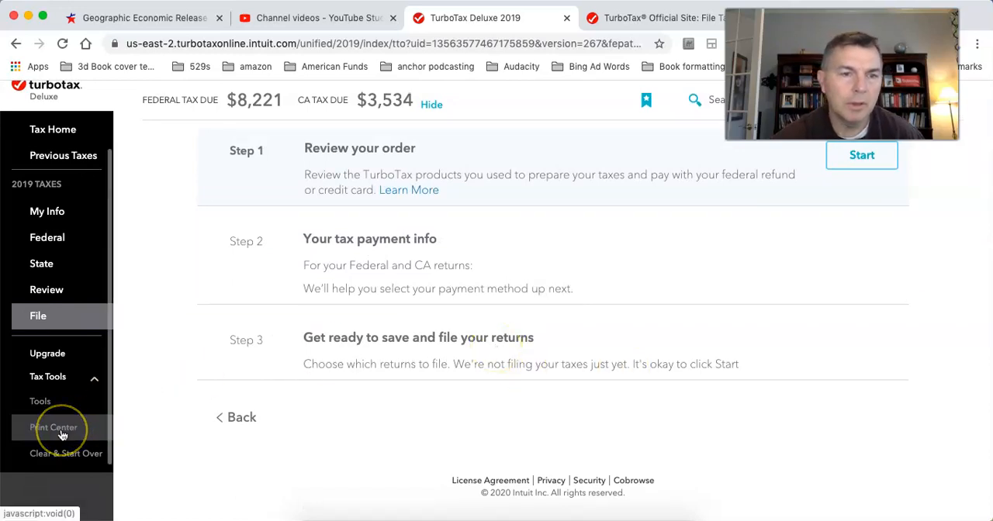
Step: Revisit the Review section's page about the unfinished California return and open the Tools Center
scroll(63, 435, "down", 2)
scroll(63, 432, "up", 2)
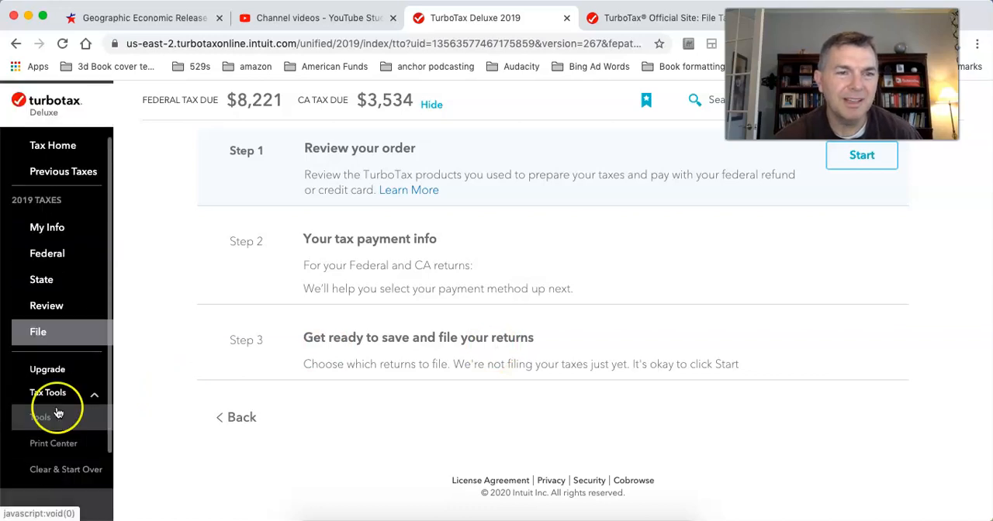
left_click(45, 309)
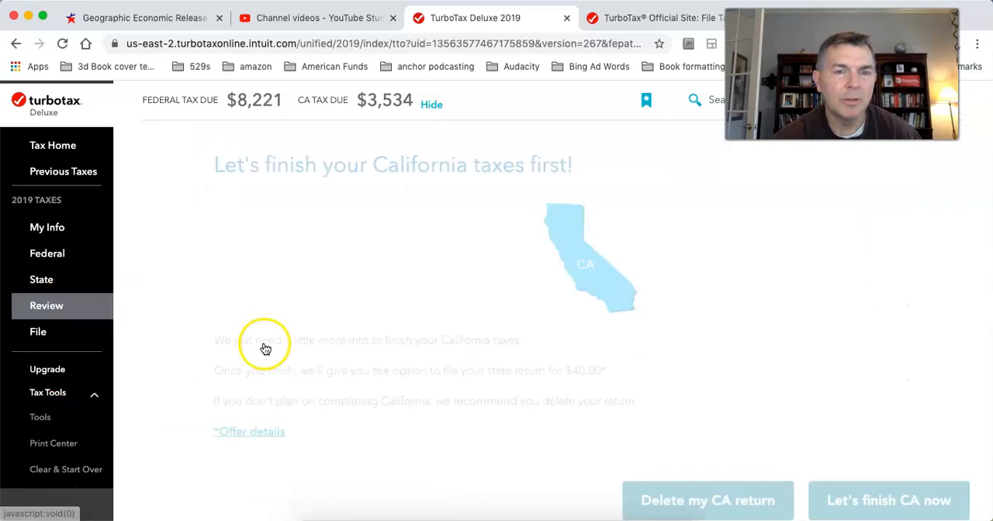
scroll(426, 341, "down", 2)
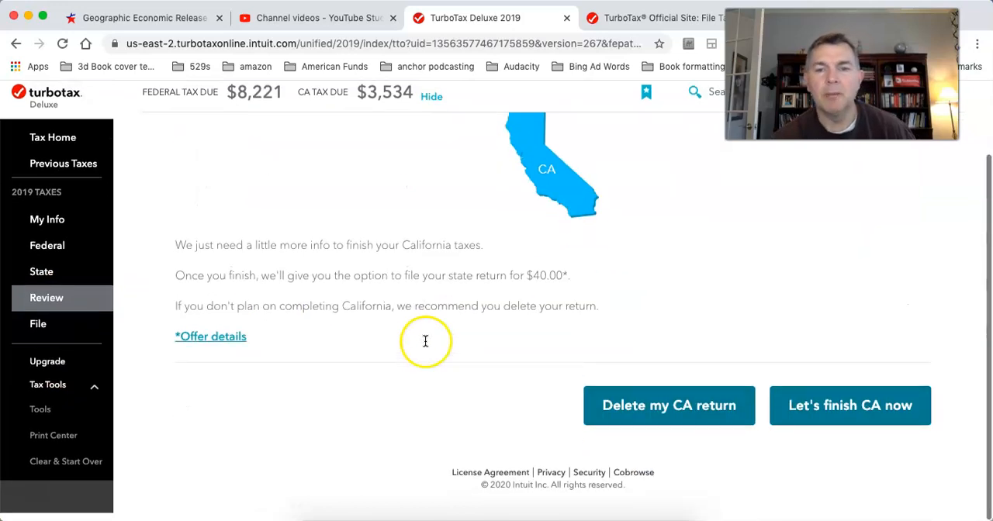
left_click(37, 419)
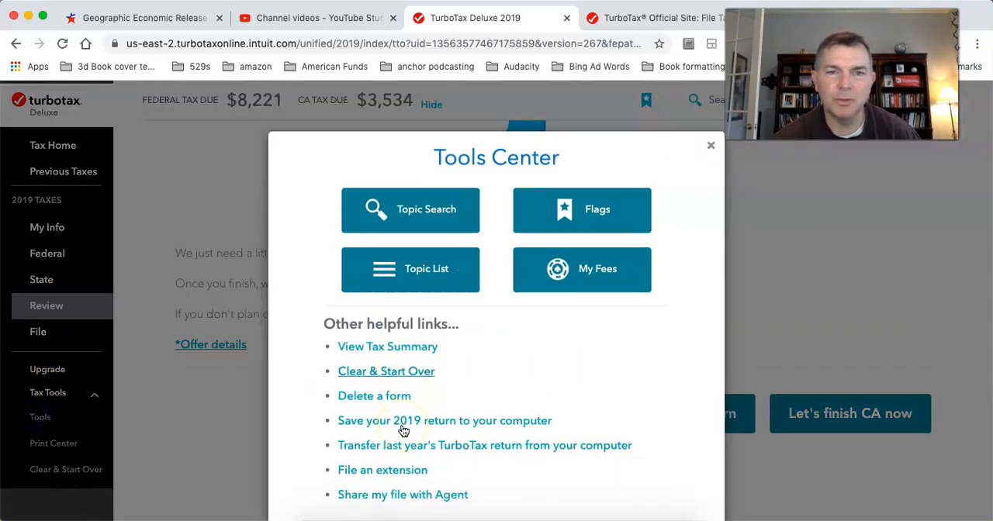
Step: Request to print, save or preview this year's return from the Print Center again, choosing to pay later
left_click(45, 451)
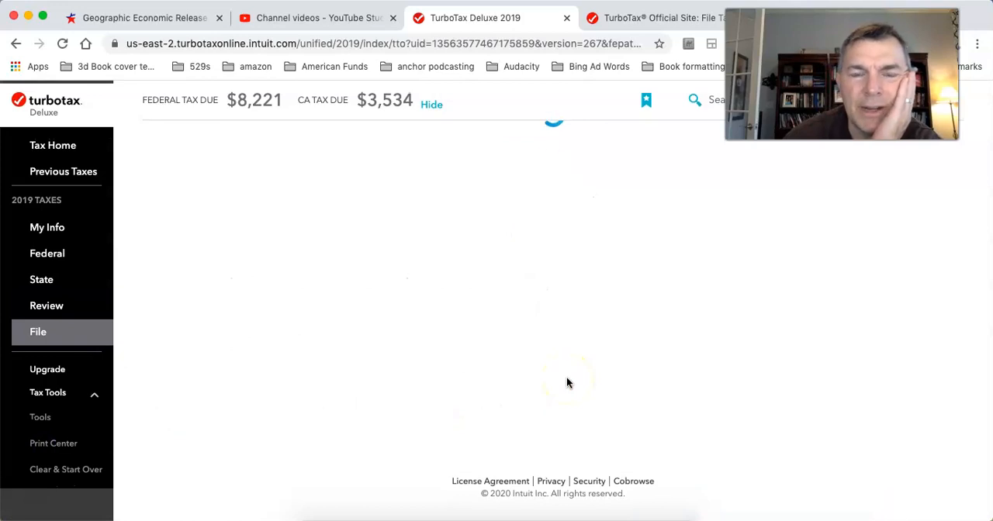
left_click(380, 314)
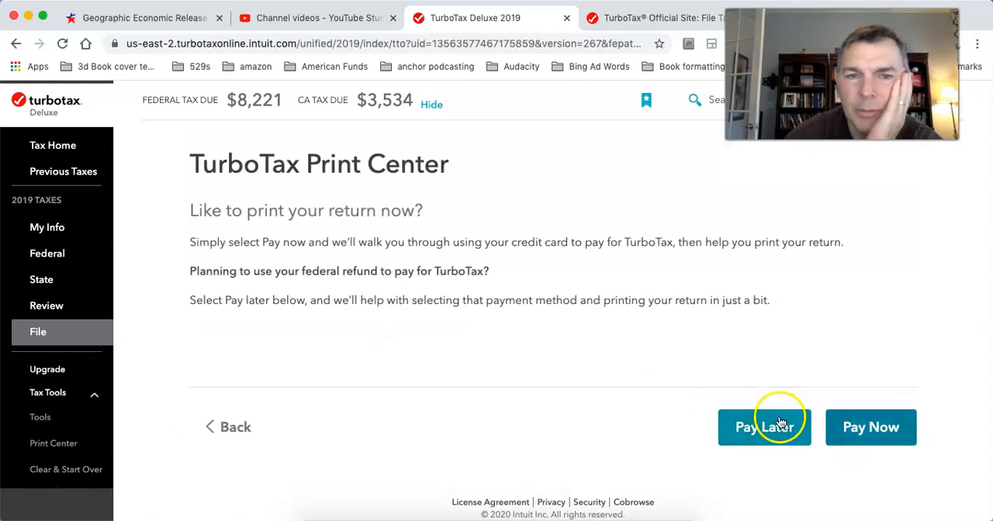
left_click(779, 423)
Step: Try to complete the California taxes by going to the state returns status page and declaring the state section done
scroll(698, 345, "down", 2)
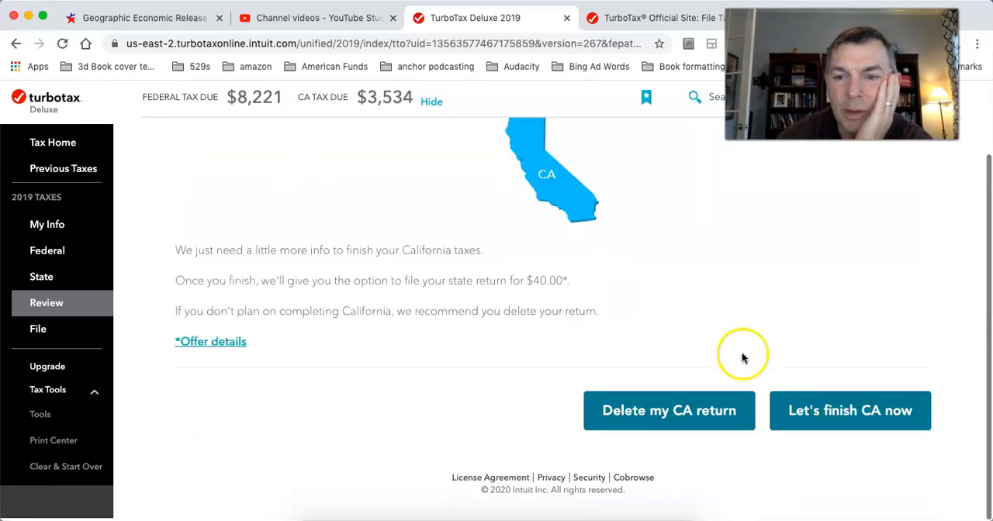
left_click(811, 414)
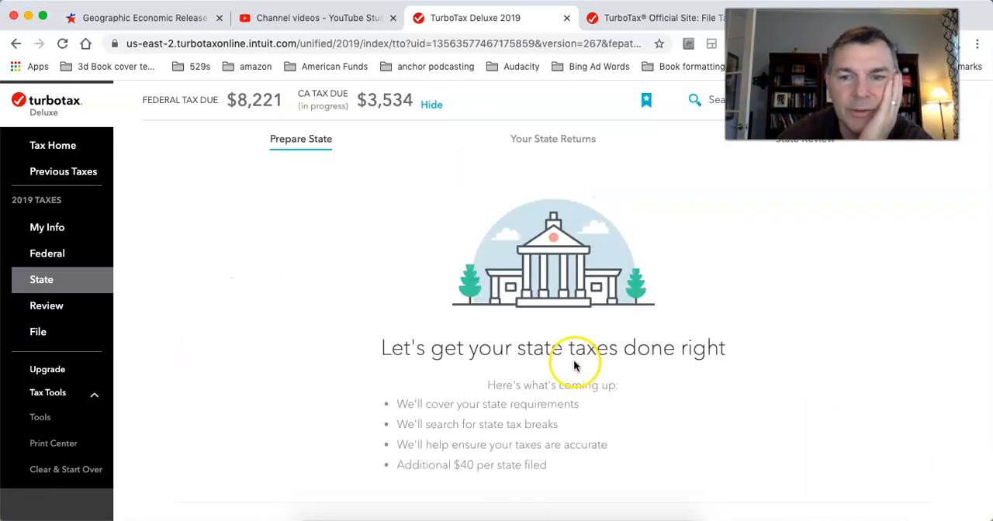
scroll(805, 484, "down", 3)
left_click(879, 413)
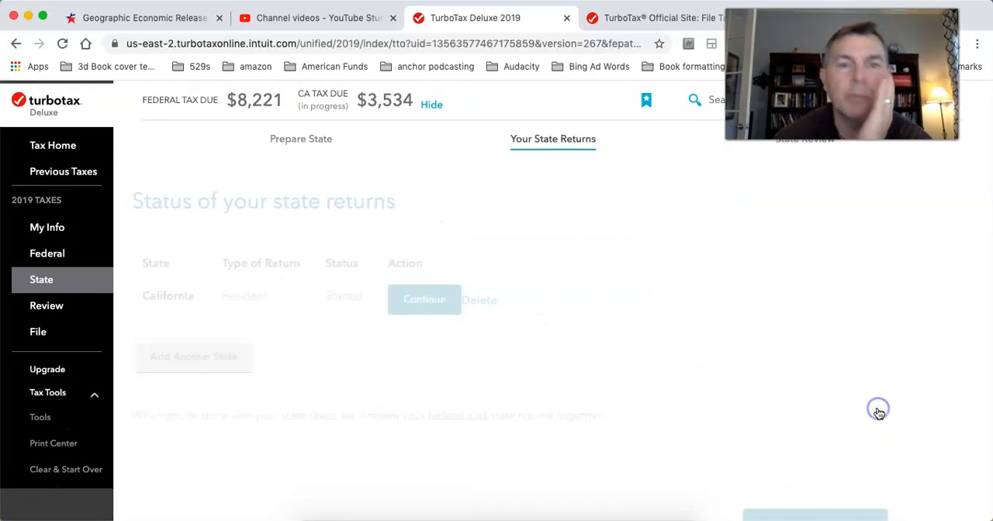
scroll(879, 413, "down", 2)
left_click(879, 411)
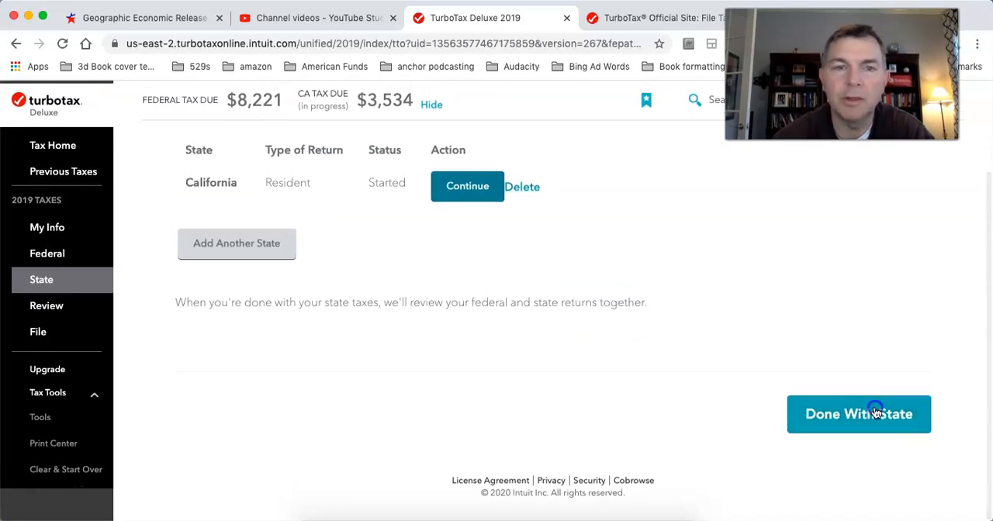
Step: Choose to finish the California taxes and continue the started California resident return
left_click(853, 493)
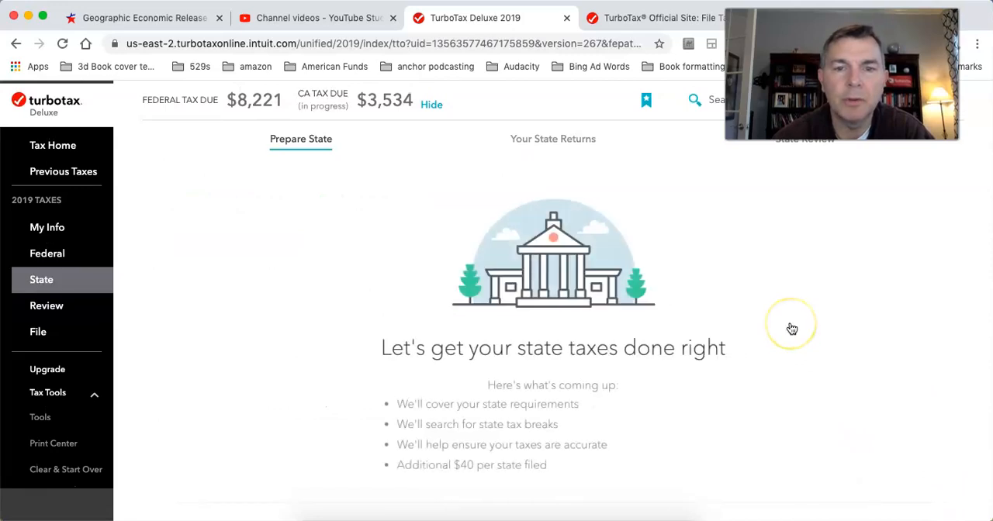
scroll(789, 328, "down", 2)
left_click(869, 409)
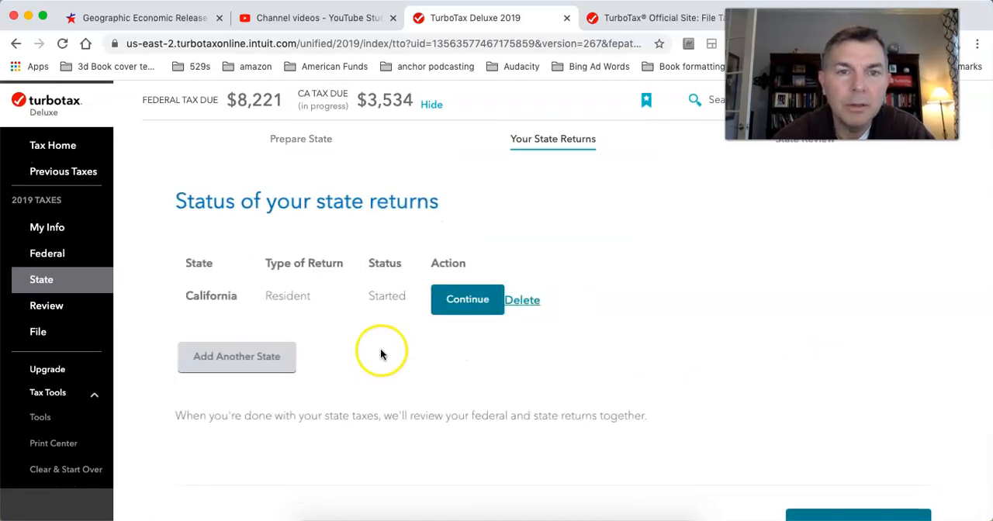
left_click(450, 300)
Step: Answer No to the California questions about required electronic tax payments for 2009 through 2018 and claiming another dependent
scroll(687, 375, "down", 3)
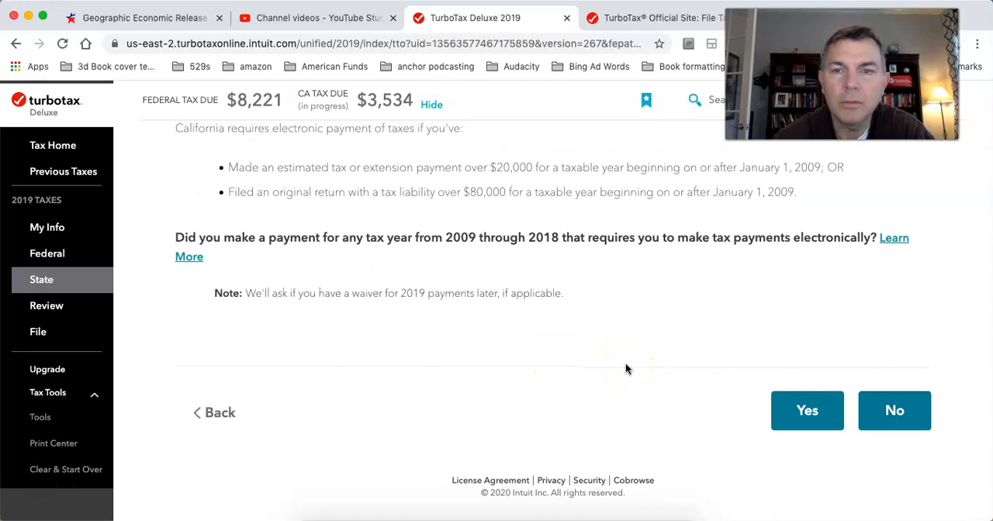
left_click(884, 413)
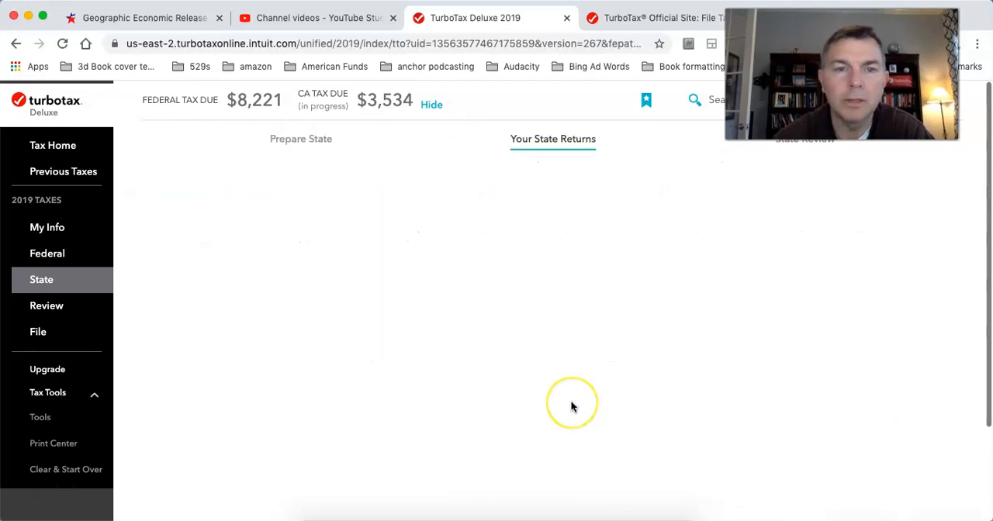
scroll(572, 407, "down", 3)
left_click(900, 427)
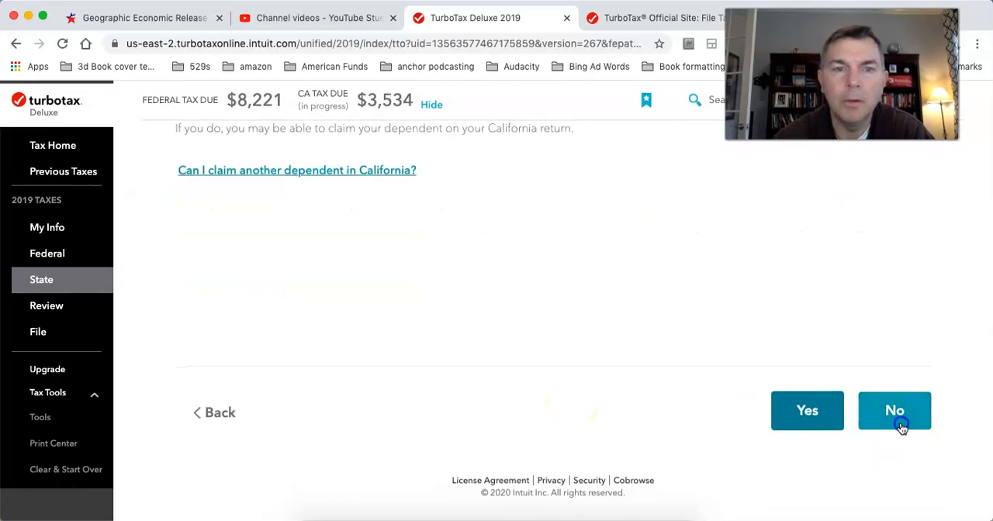
Step: Proceed past the California mortgage and home equity interest page, leaving all three adjustment amounts blank
scroll(576, 375, "down", 3)
left_click(880, 411)
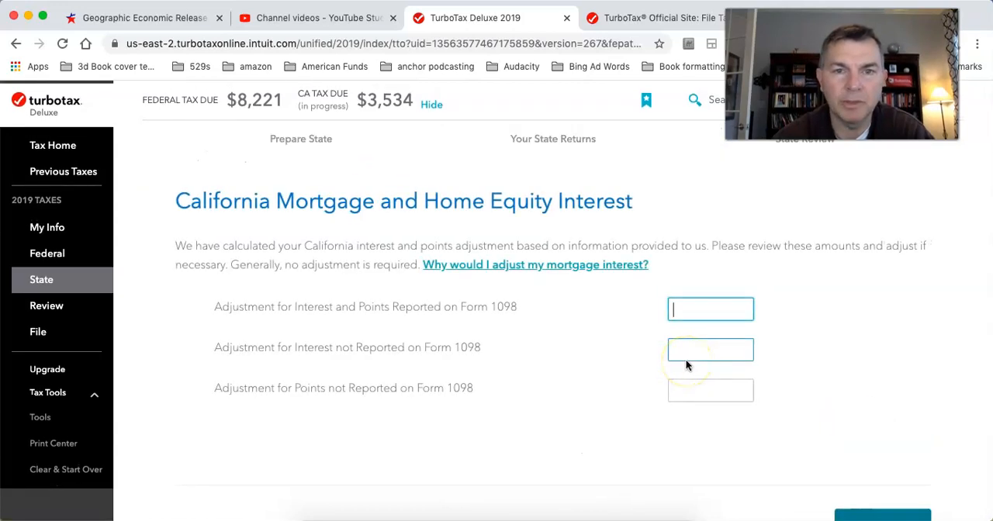
scroll(776, 380, "down", 3)
left_click(884, 404)
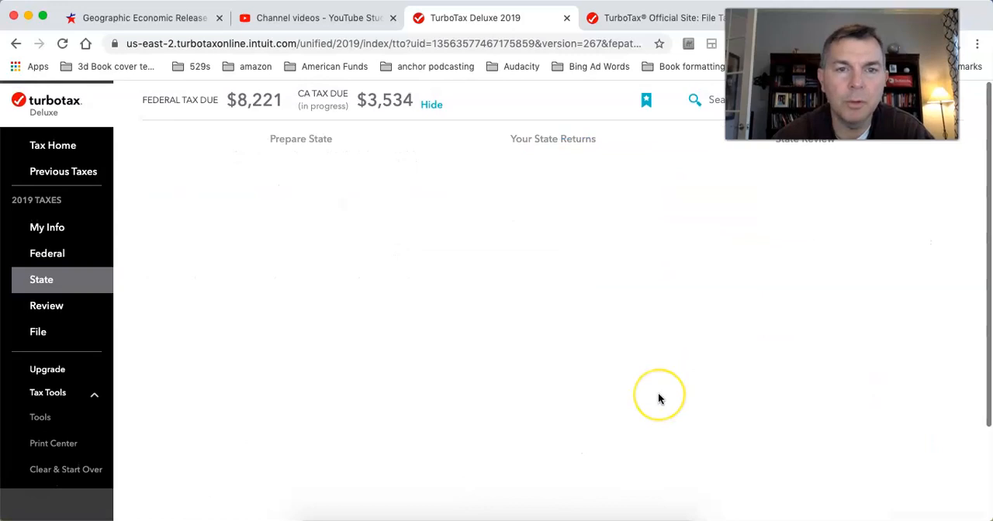
Step: Continue through the list of income that California handles differently without starting any topic
scroll(658, 392, "down", 3)
left_click(906, 413)
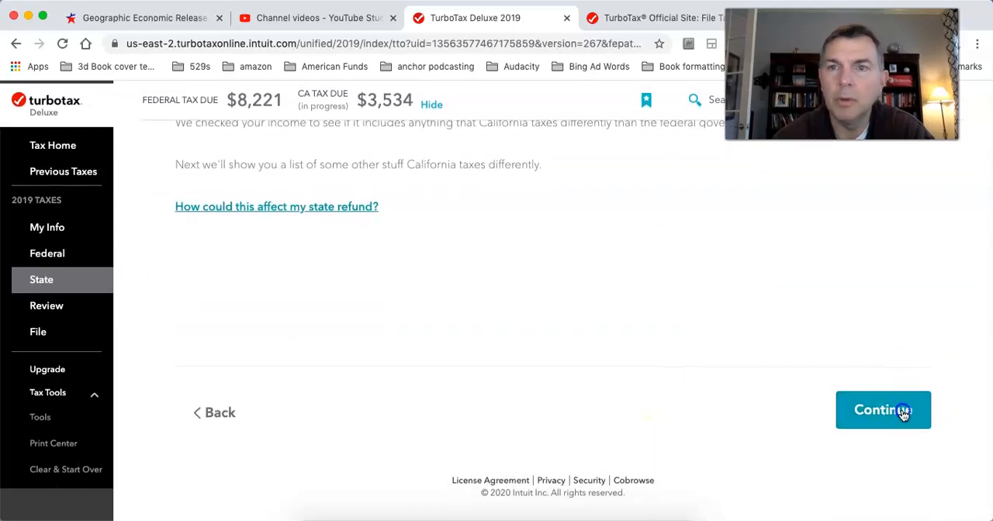
scroll(641, 393, "down", 15)
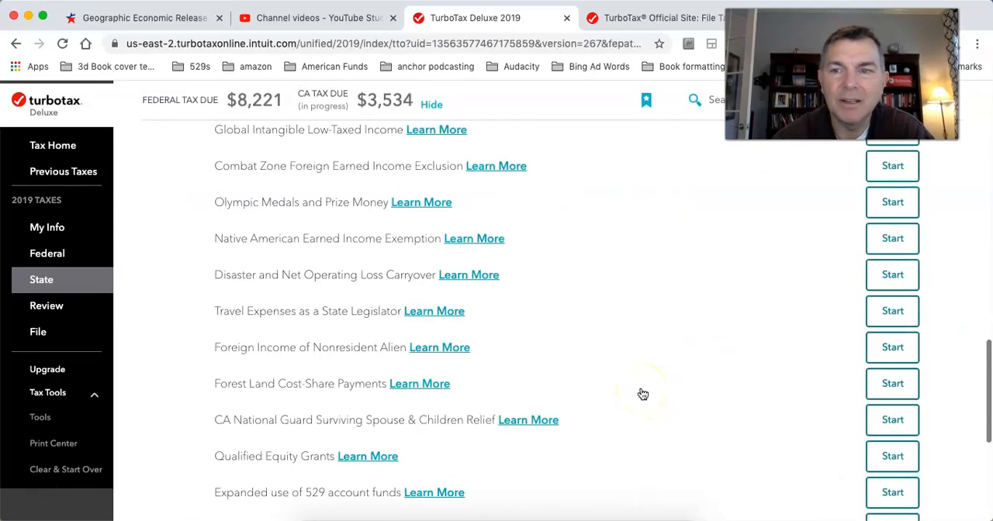
left_click(837, 403)
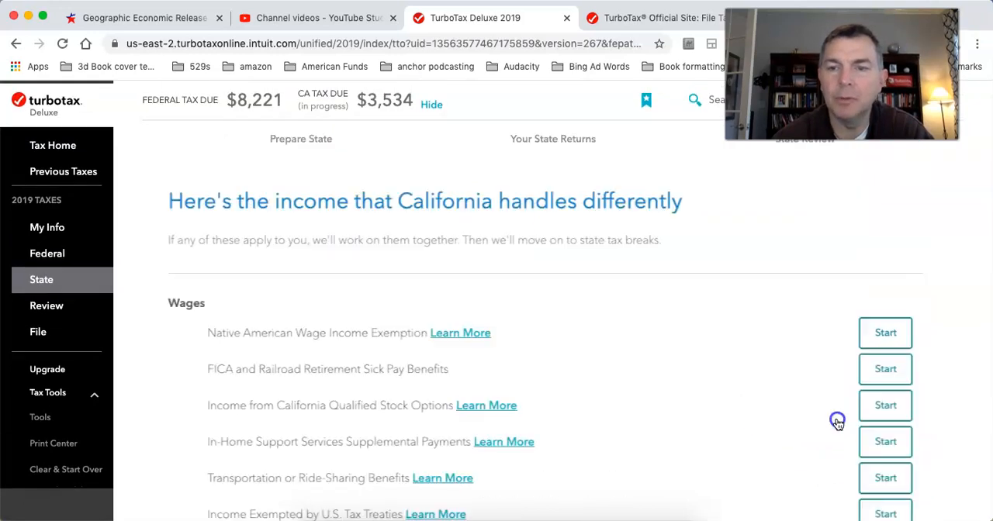
left_click(876, 453)
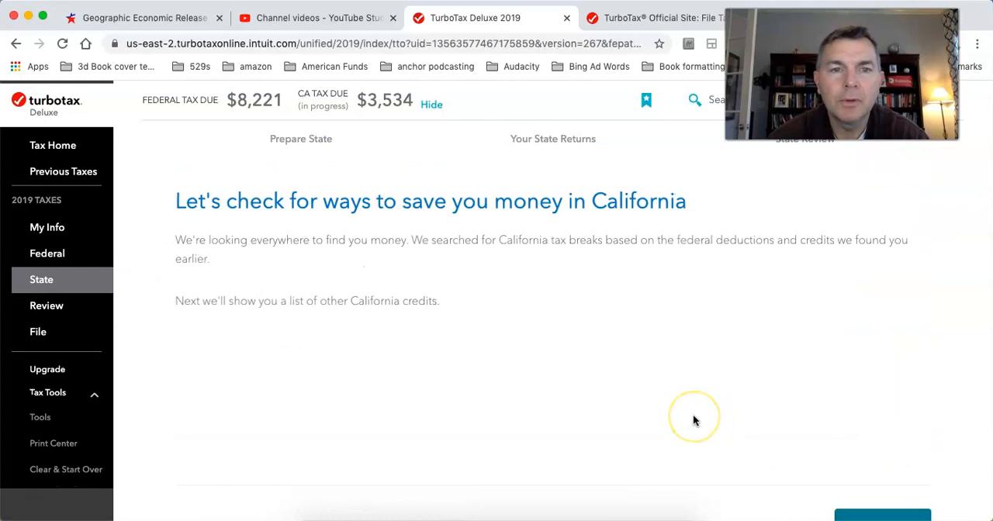
Step: Continue through the California tax breaks introduction and the credits list without adding a credit
scroll(693, 415, "down", 5)
left_click(864, 408)
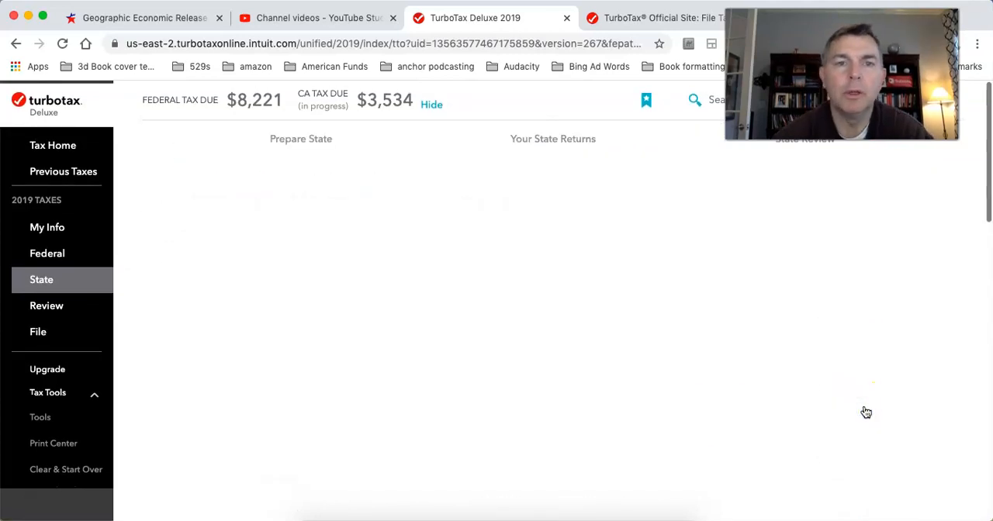
scroll(865, 410, "down", 10)
left_click(821, 409)
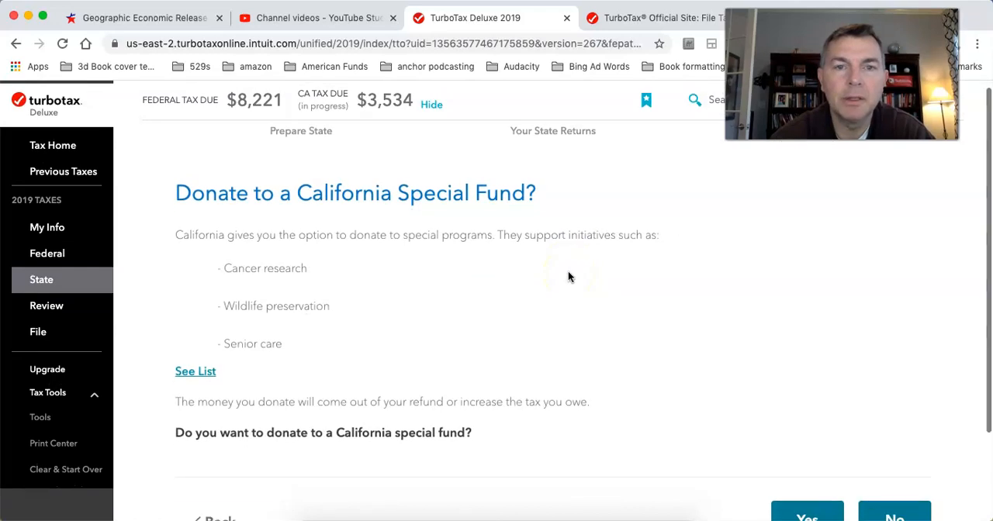
Step: Decline to donate to a California special fund and to review the underpayment penalty topic
scroll(568, 277, "down", 3)
left_click(883, 404)
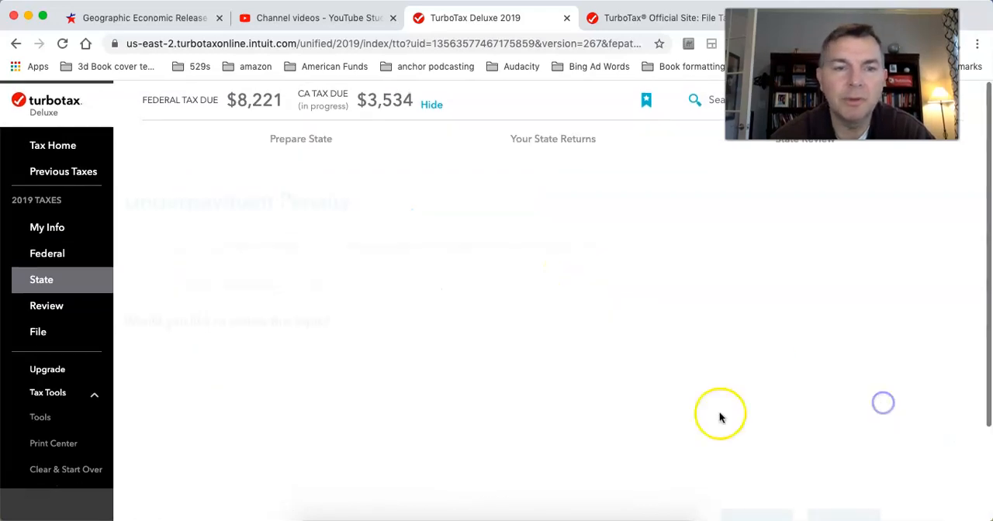
scroll(745, 365, "down", 2)
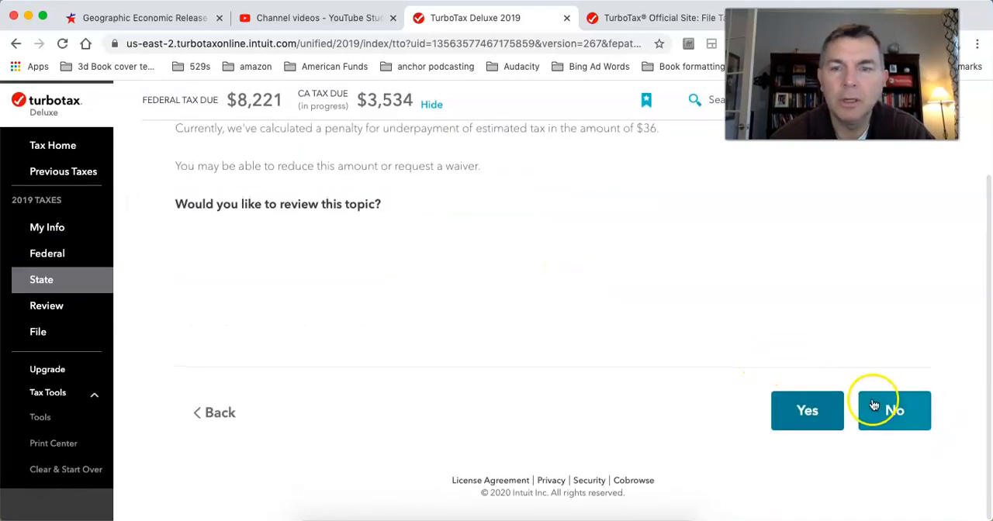
left_click(882, 409)
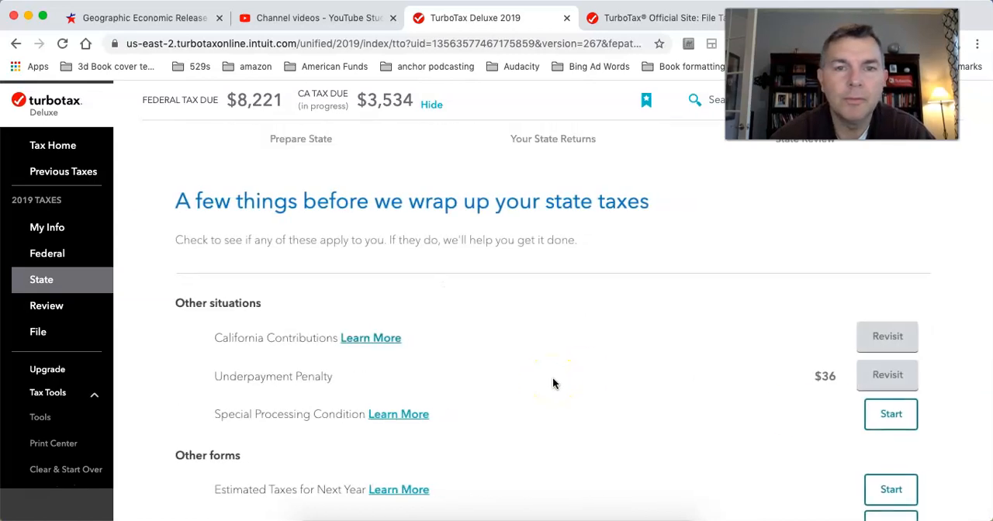
Step: Complete the state wrap-up list, have the California return checked over, and continue past the form availability page
scroll(553, 382, "down", 5)
left_click(731, 417)
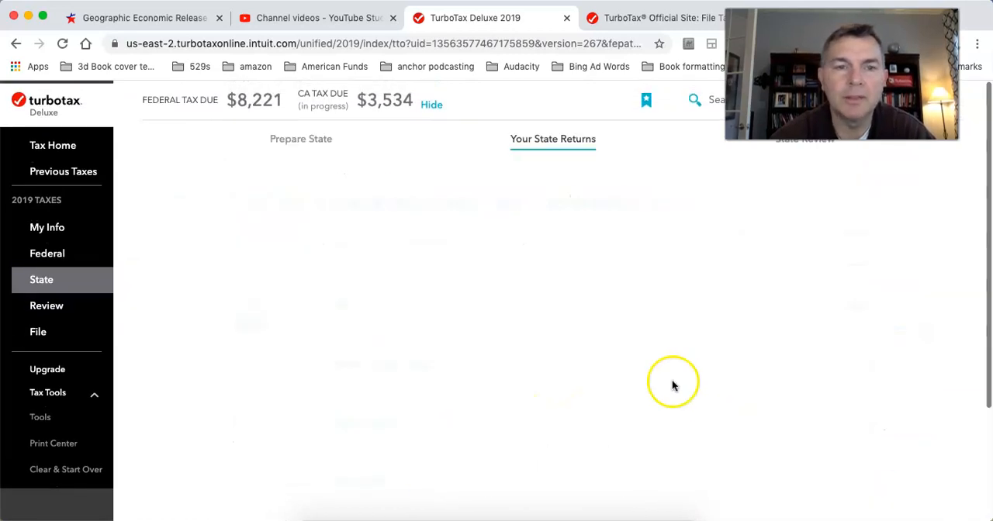
scroll(673, 386, "down", 3)
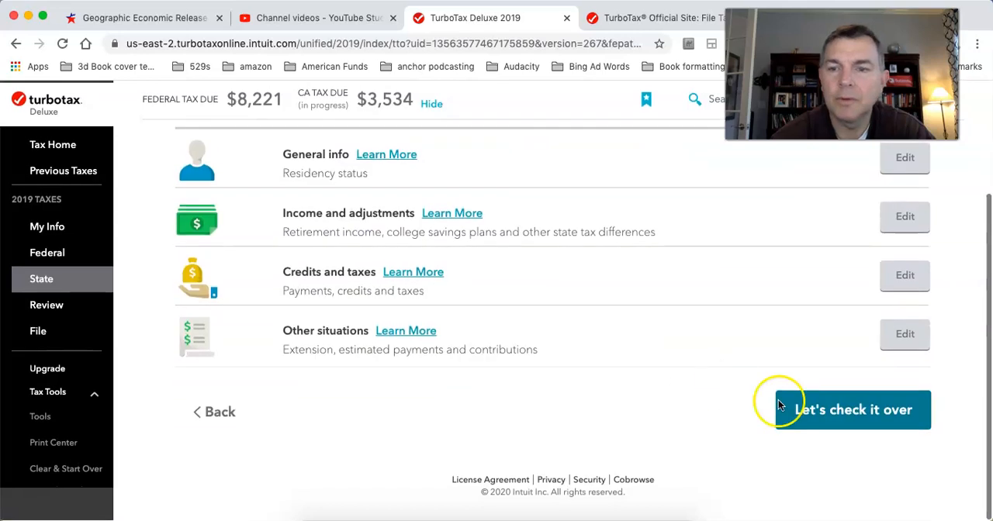
left_click(827, 412)
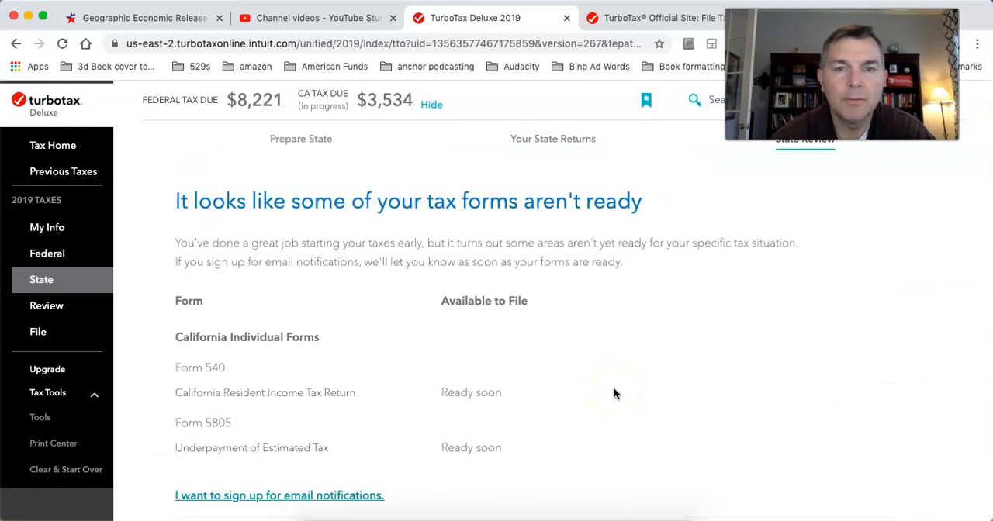
scroll(614, 391, "down", 3)
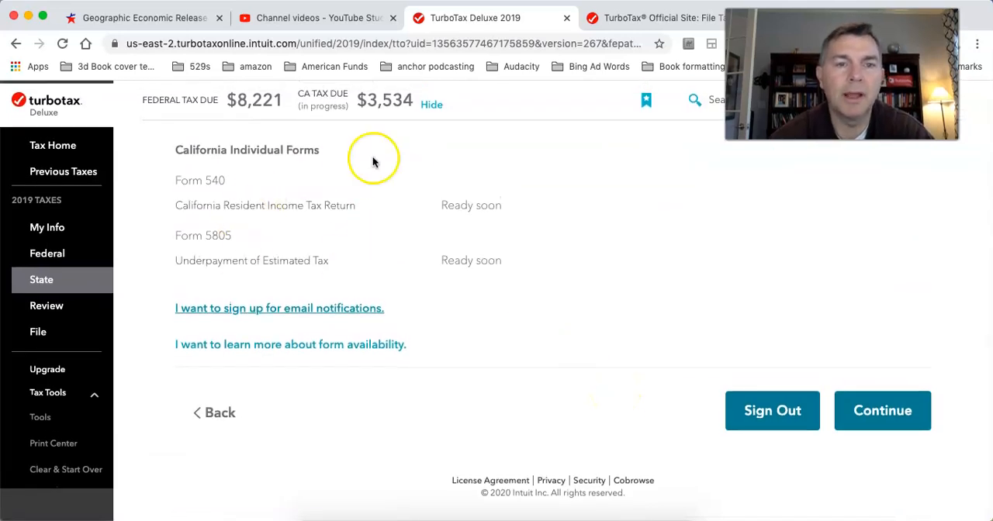
left_click(886, 414)
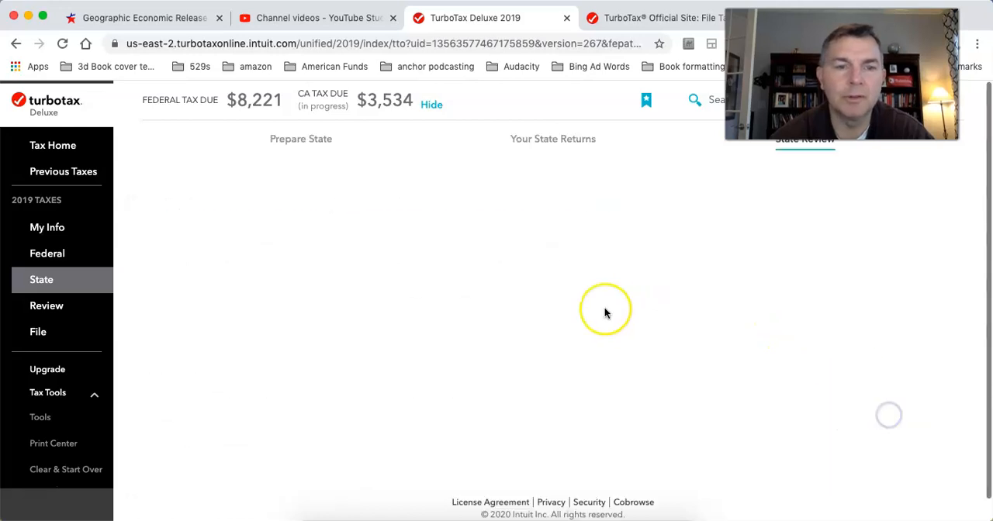
Step: Keep the option to file federal and state taxes together, and declare the state section done
scroll(606, 314, "down", 3)
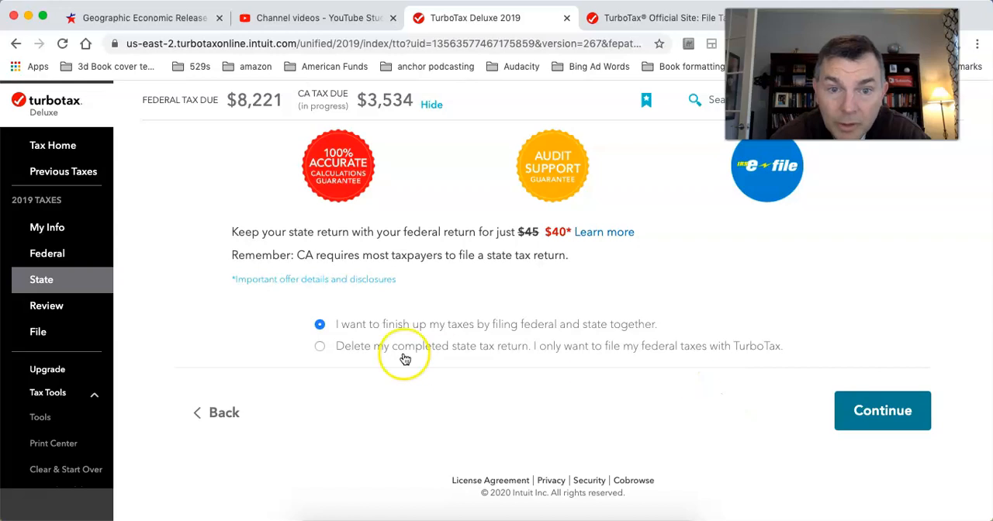
left_click(898, 419)
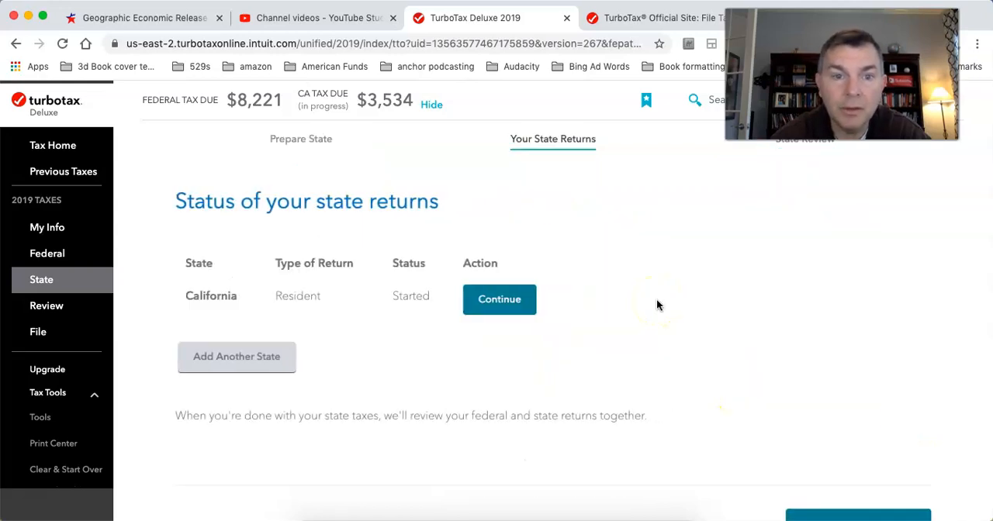
scroll(656, 299, "down", 3)
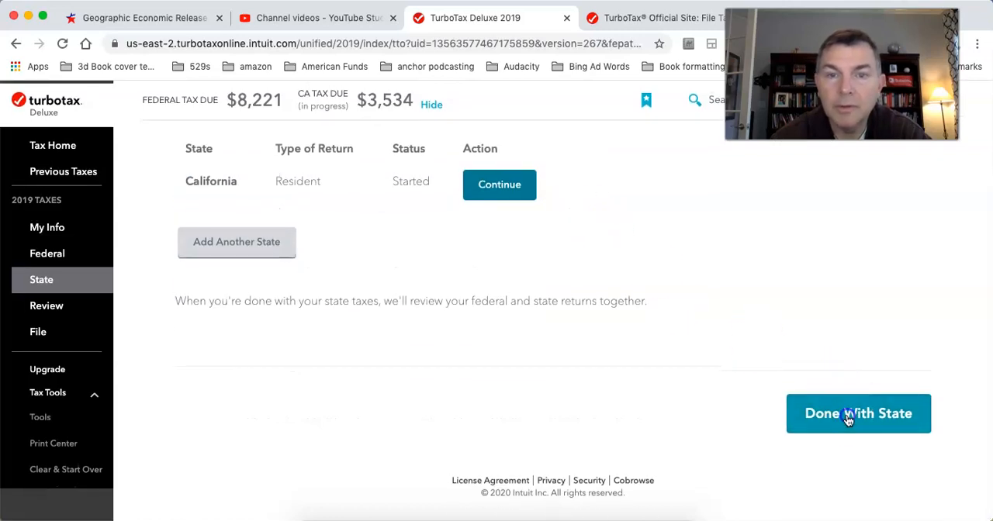
left_click(848, 417)
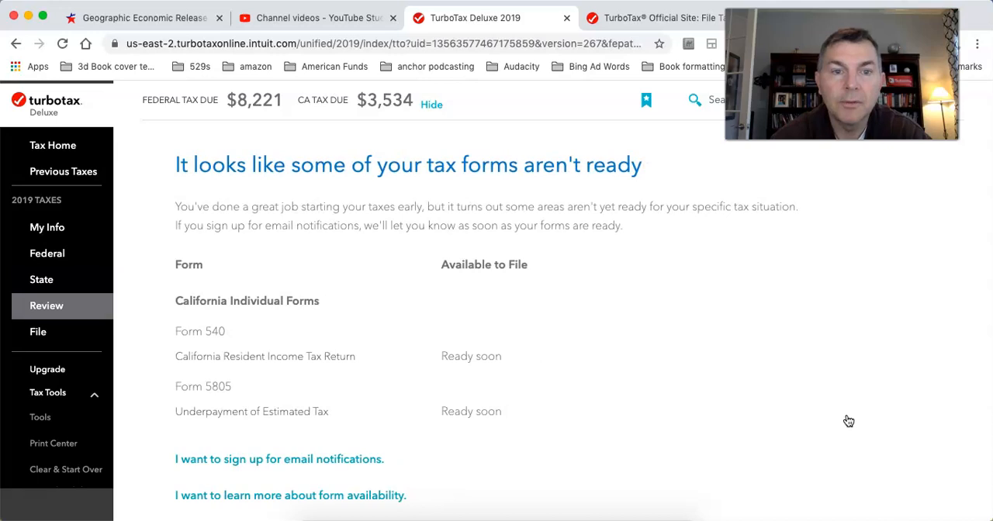
Step: Continue past the notice about unready California forms and the saved California return page to reach the final filing steps
scroll(849, 422, "down", 3)
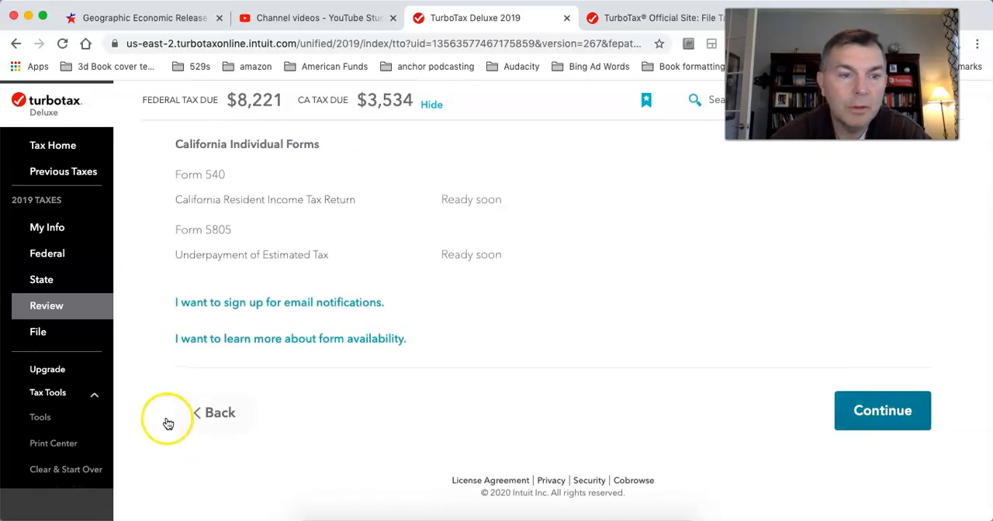
left_click(859, 409)
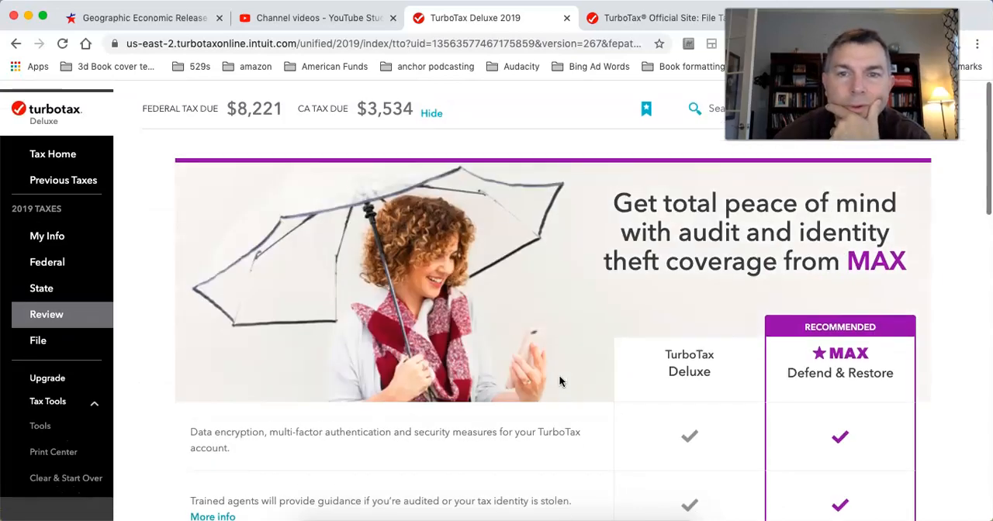
scroll(560, 379, "down", 10)
left_click(655, 127)
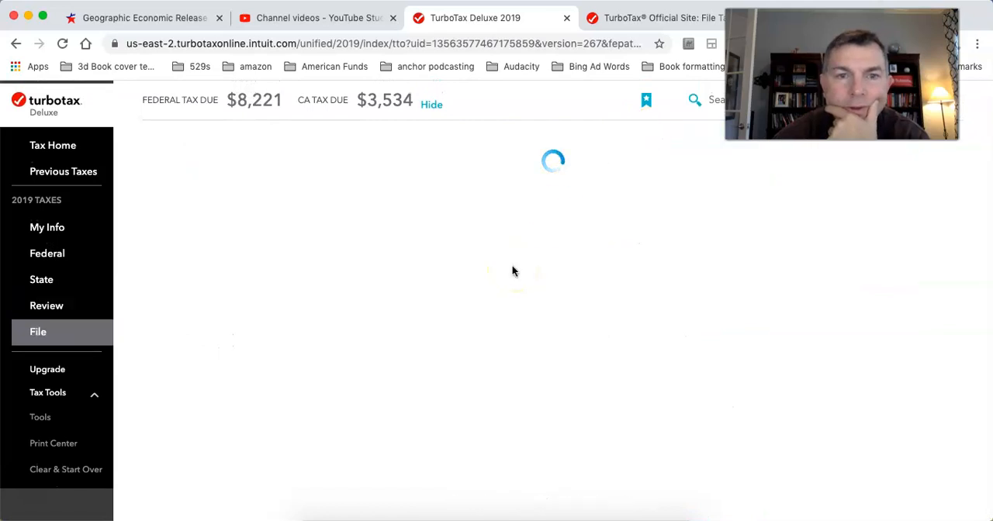
scroll(513, 271, "down", 3)
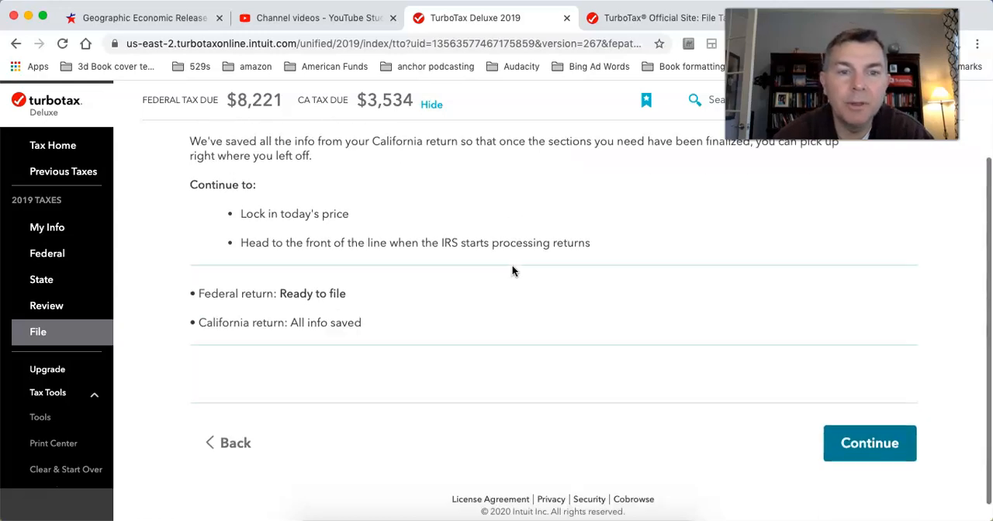
left_click(875, 441)
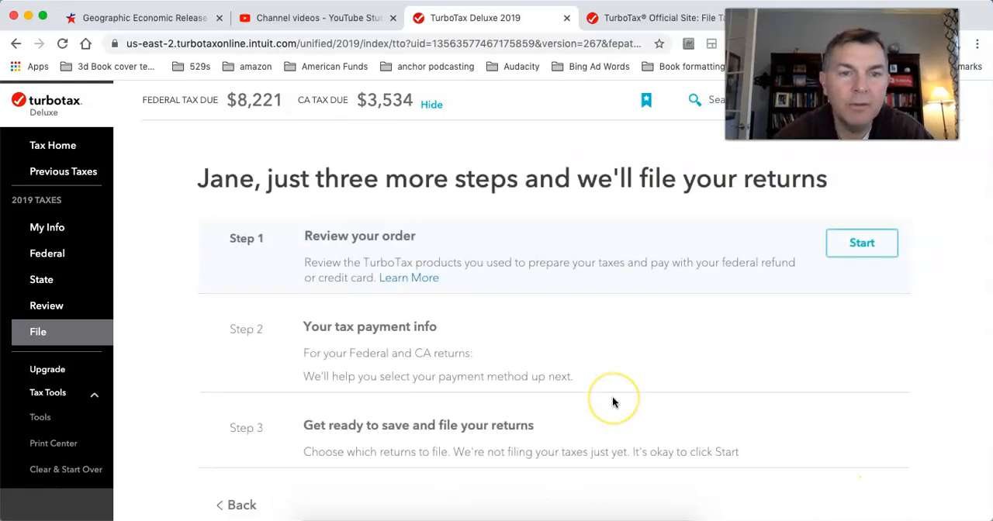
Step: Look over the three remaining filing steps and check the Tools Center for a way to view the return
scroll(612, 402, "down", 3)
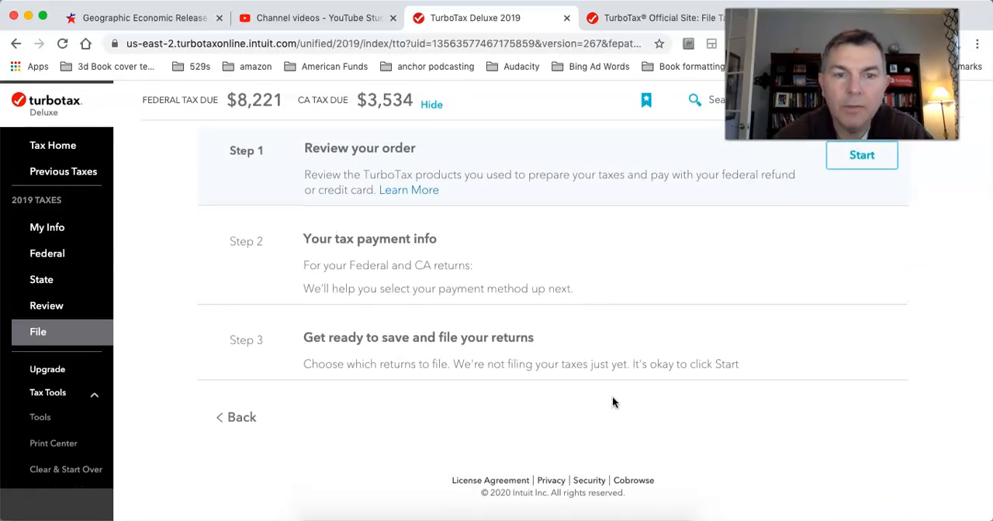
scroll(639, 404, "up", 3)
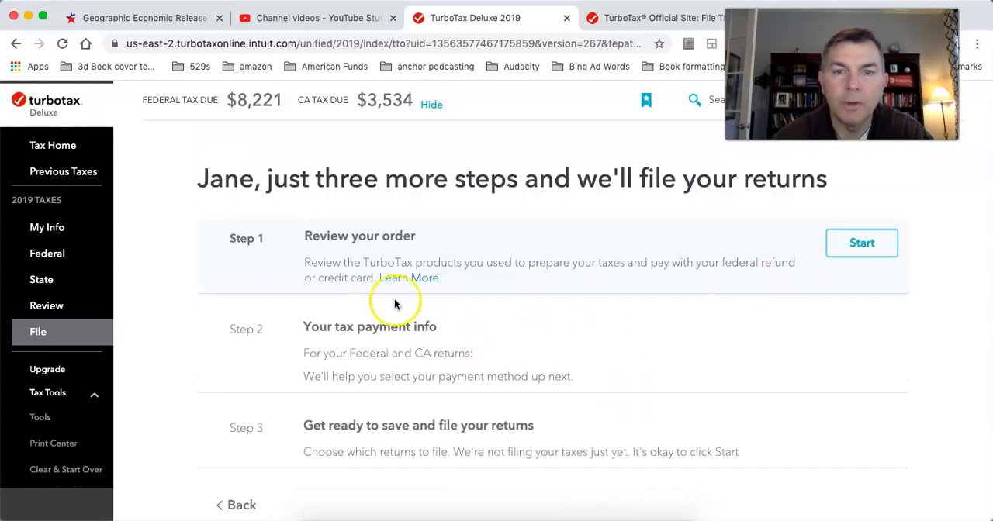
left_click(37, 417)
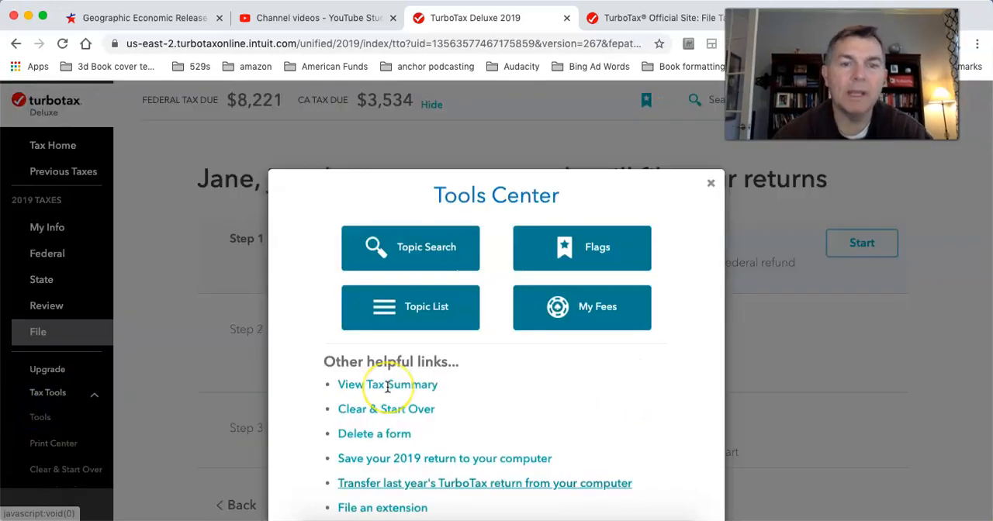
left_click(251, 368)
Step: Request to print, save or preview this year's return from the Print Center, choosing to pay later
left_click(52, 444)
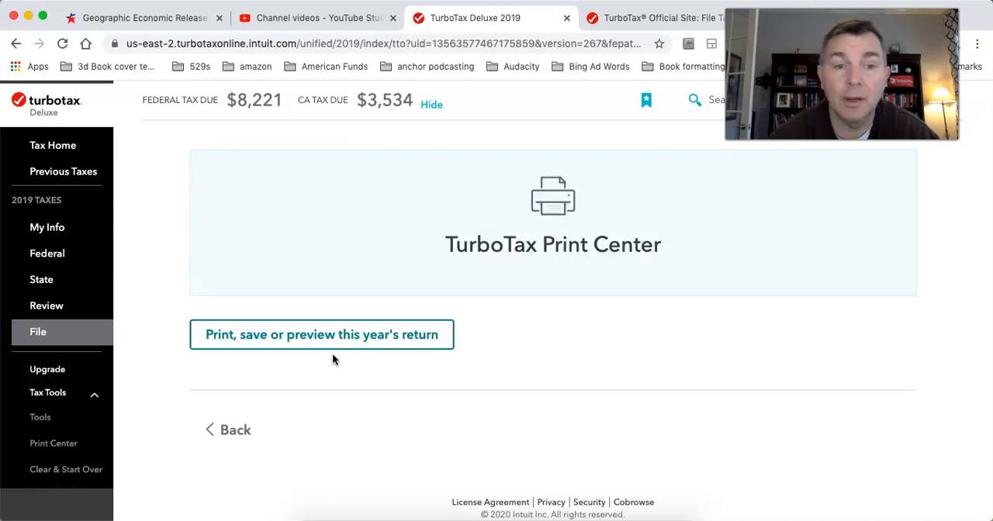
left_click(364, 348)
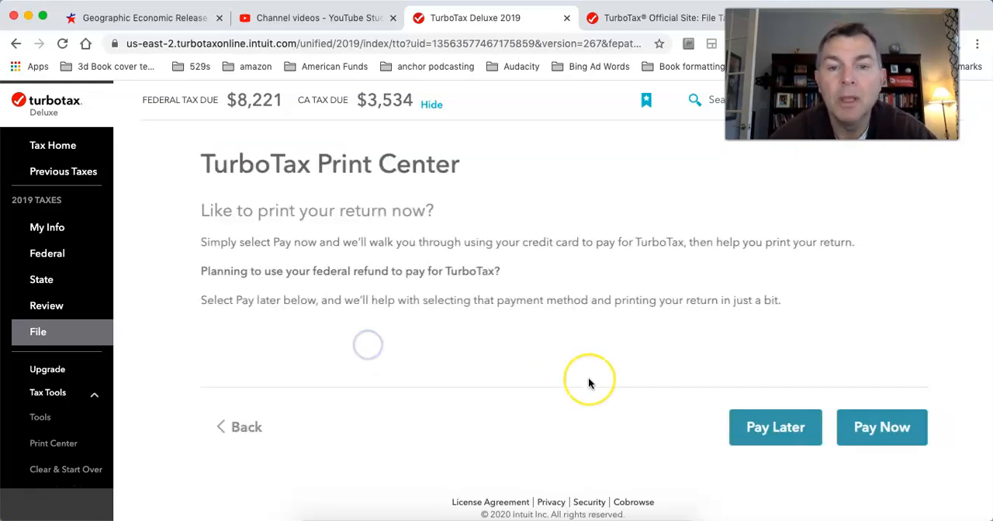
left_click(777, 429)
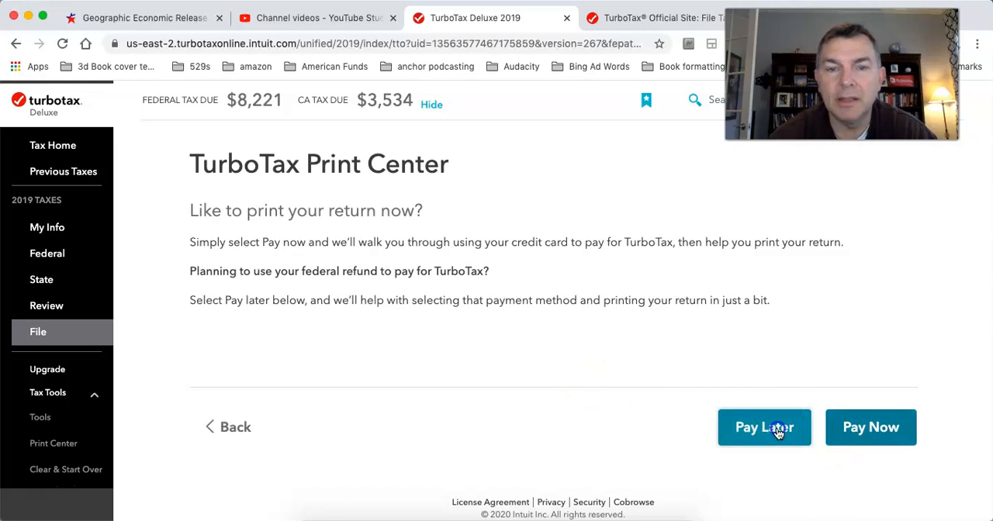